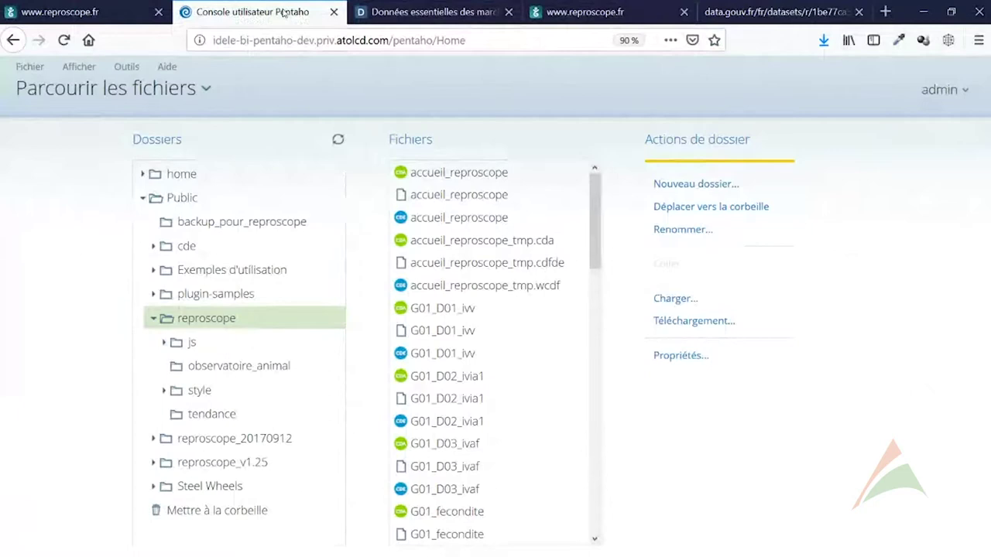
- Open the G02_fertilite dashboard from the Public/reproscope folder for editing, with the browser in full screen
key(F11)
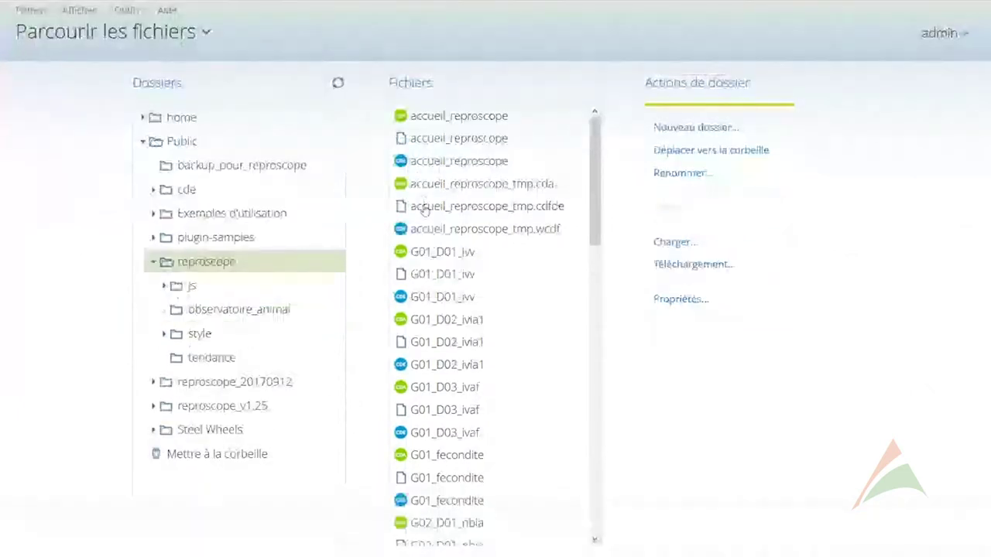
drag(596, 126, 605, 398)
click(438, 240)
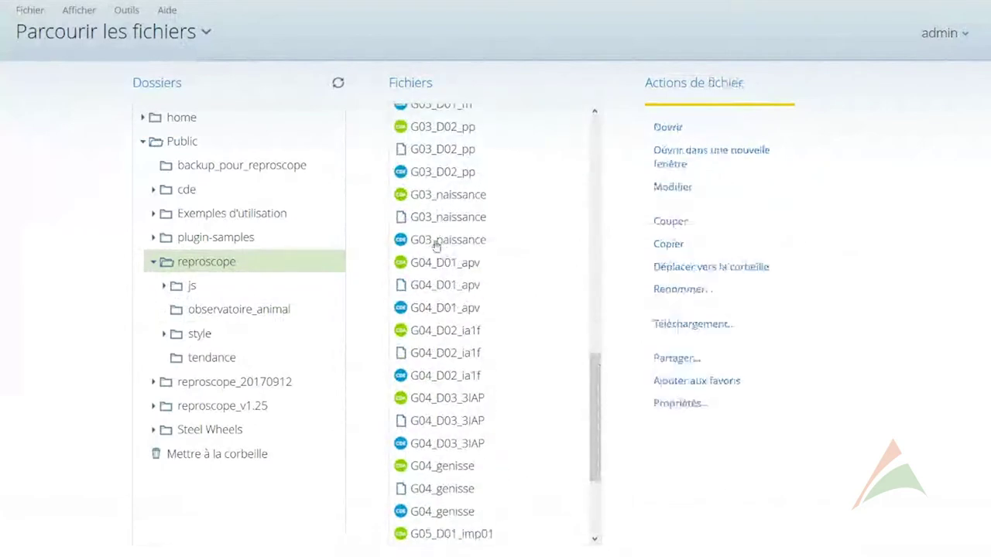
click(442, 316)
click(447, 378)
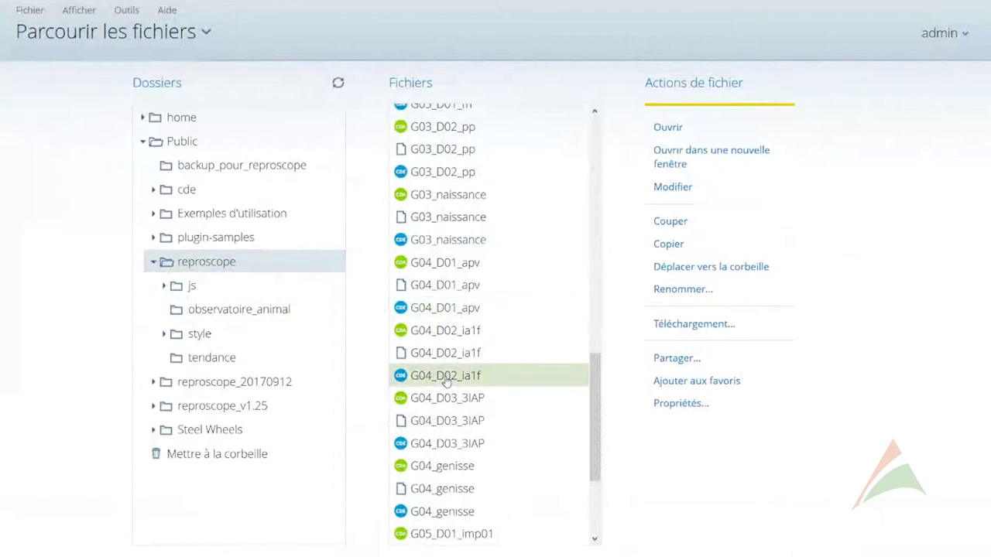
drag(593, 387, 596, 456)
scroll(489, 257, up, 5)
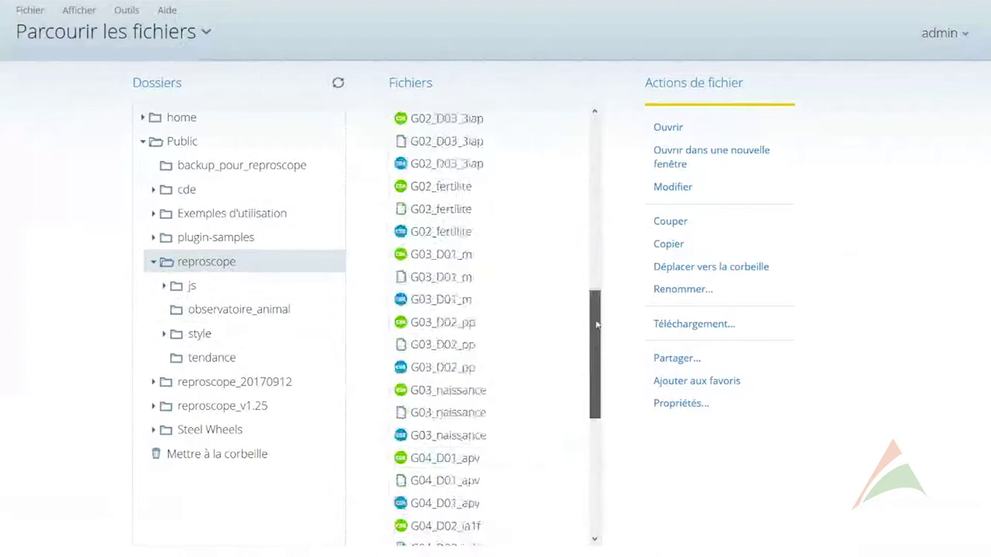
click(449, 232)
scroll(564, 411, up, 3)
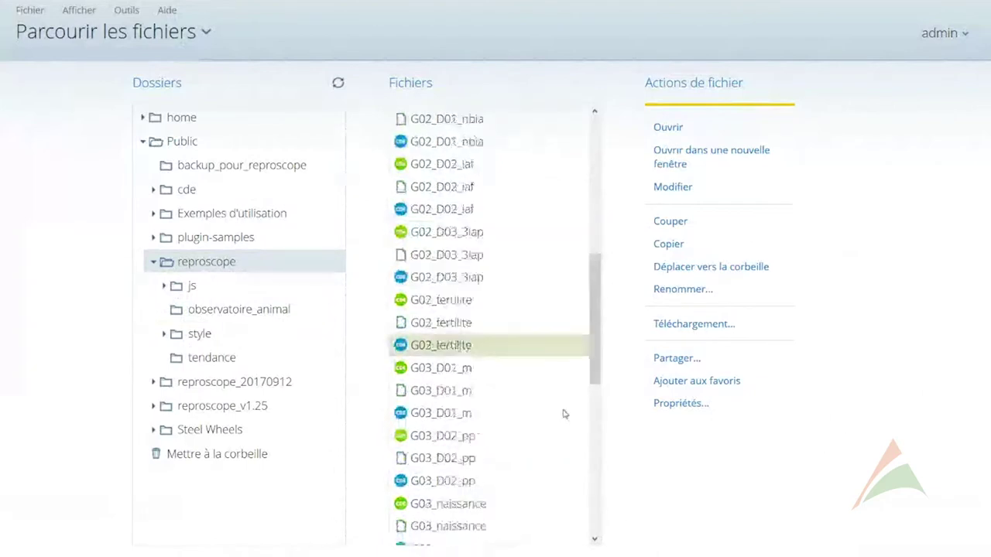
click(671, 191)
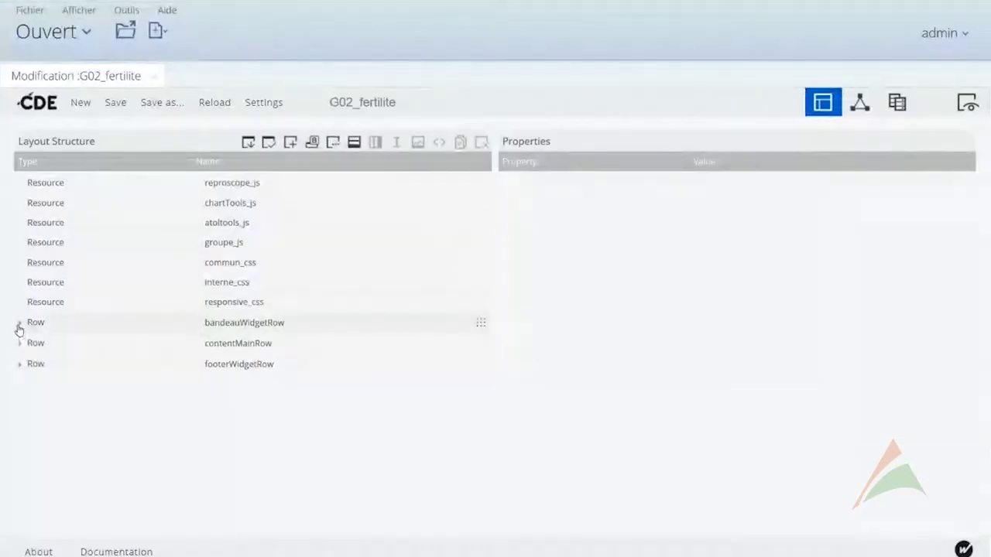
- Expand contentMainRow through its nested rows and columns to l0c0Column and inspect the chart01_l0c0Chart row's layout properties
click(19, 323)
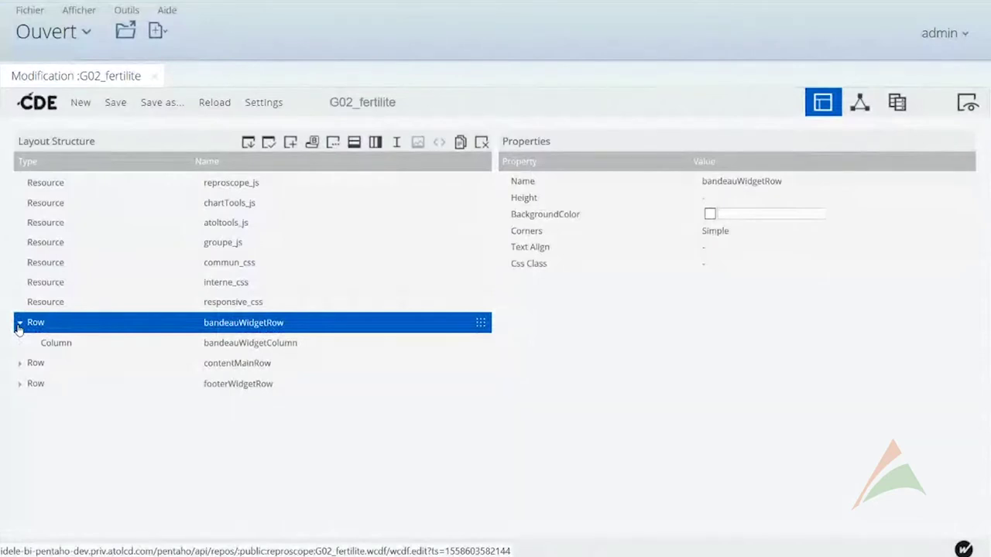
click(20, 323)
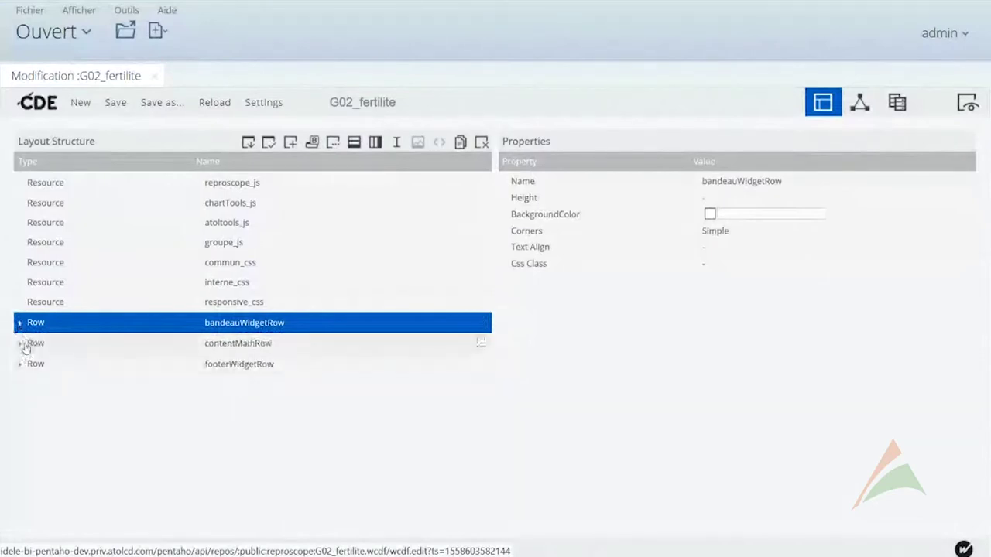
click(21, 343)
click(33, 364)
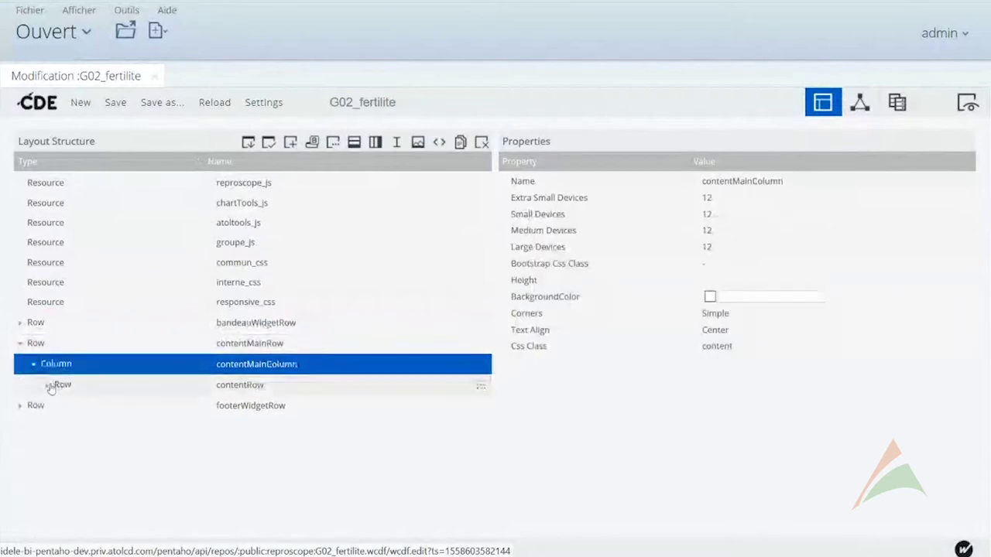
click(47, 385)
click(59, 407)
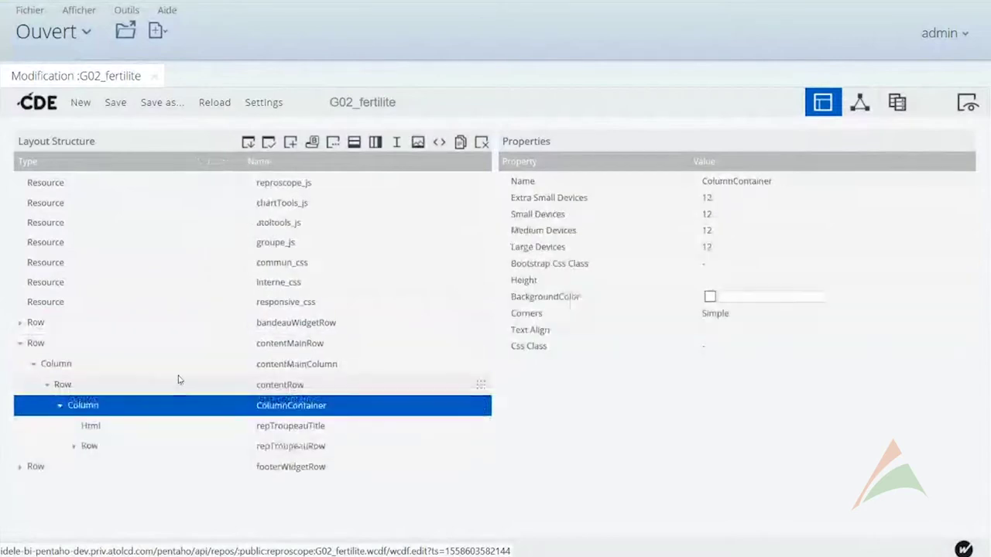
click(73, 445)
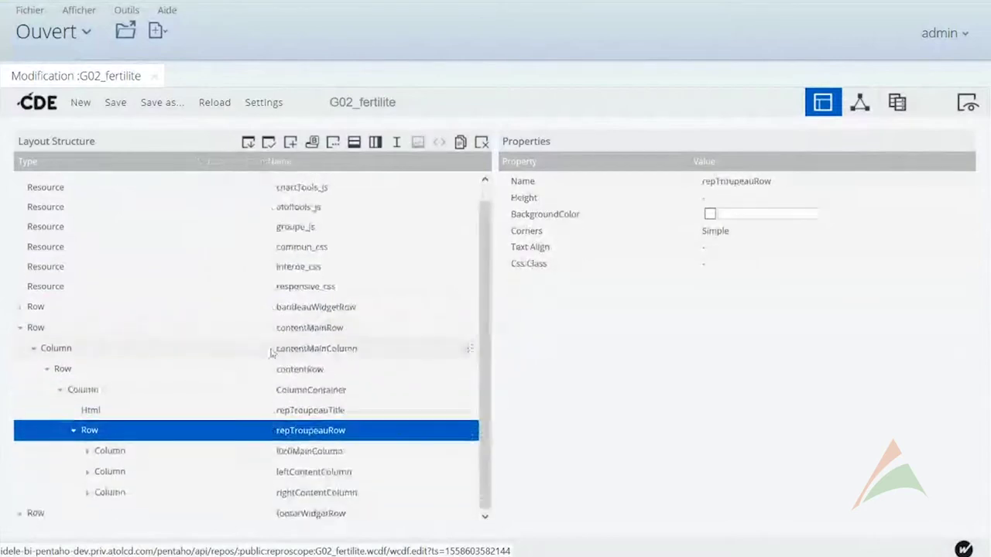
click(87, 451)
click(96, 470)
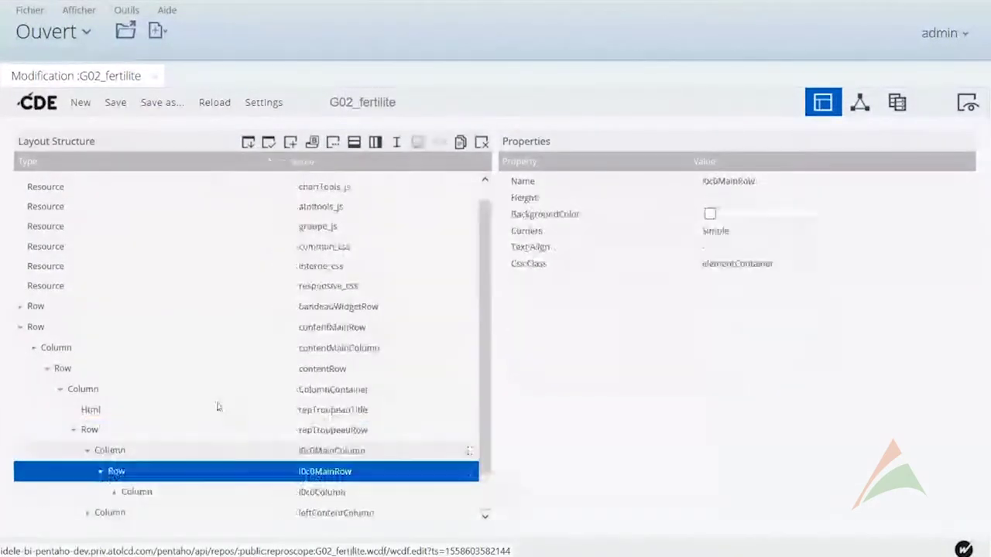
click(114, 454)
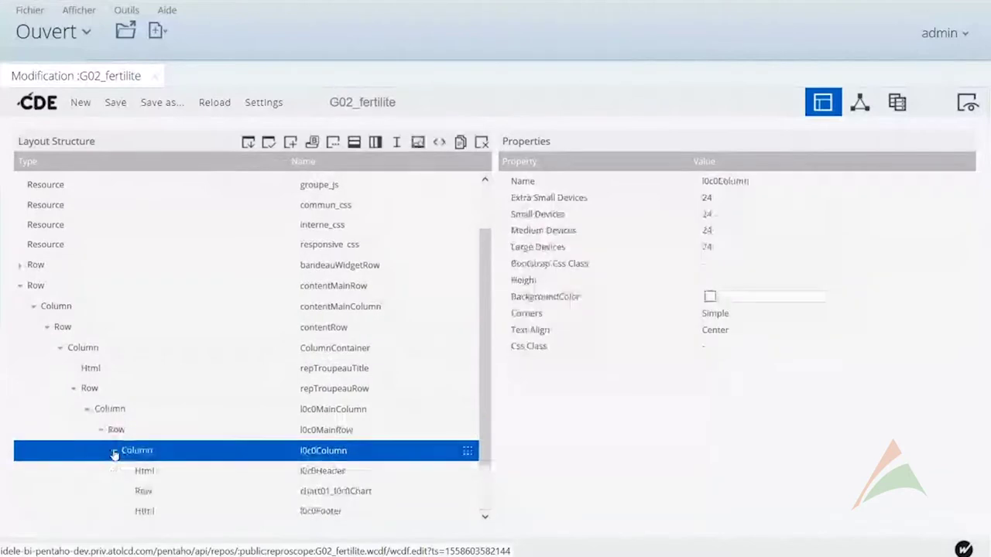
click(336, 496)
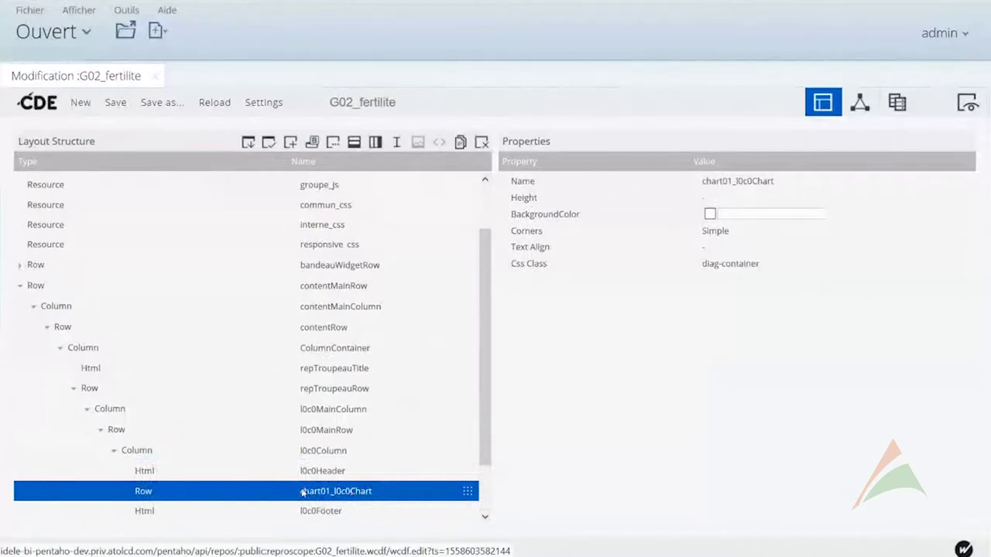
- Display the dashboard's components and browse the chart types available to add
click(857, 103)
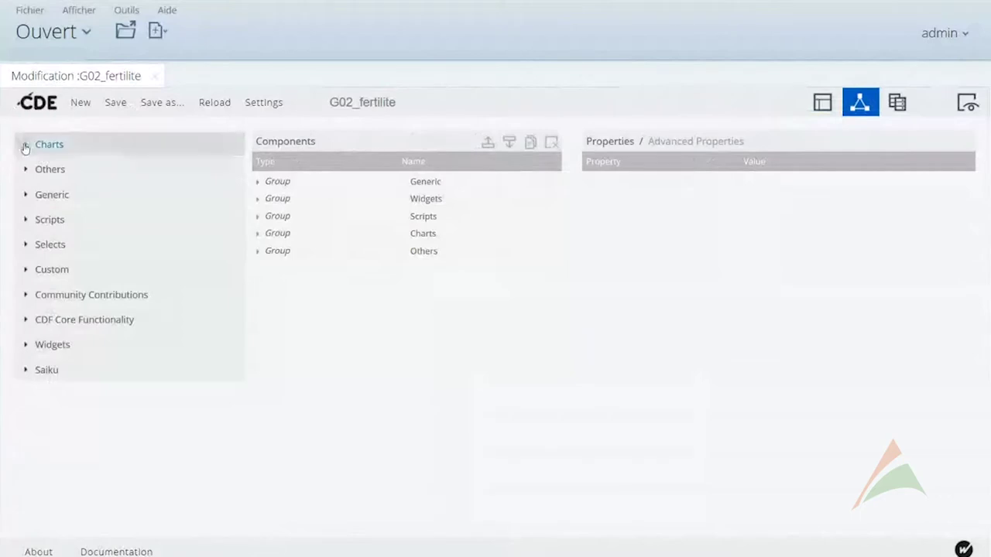
click(21, 145)
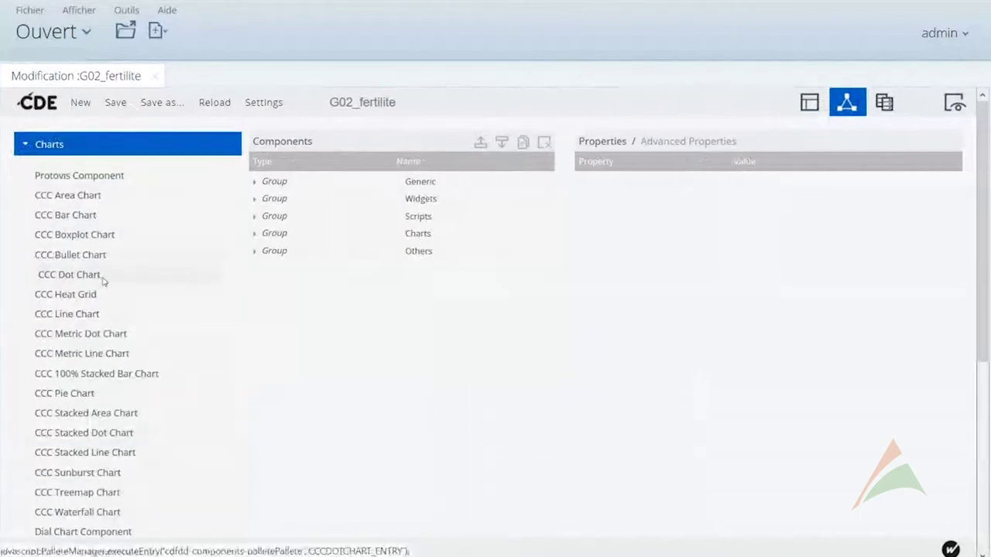
scroll(104, 280, down, 3)
scroll(104, 281, up, 3)
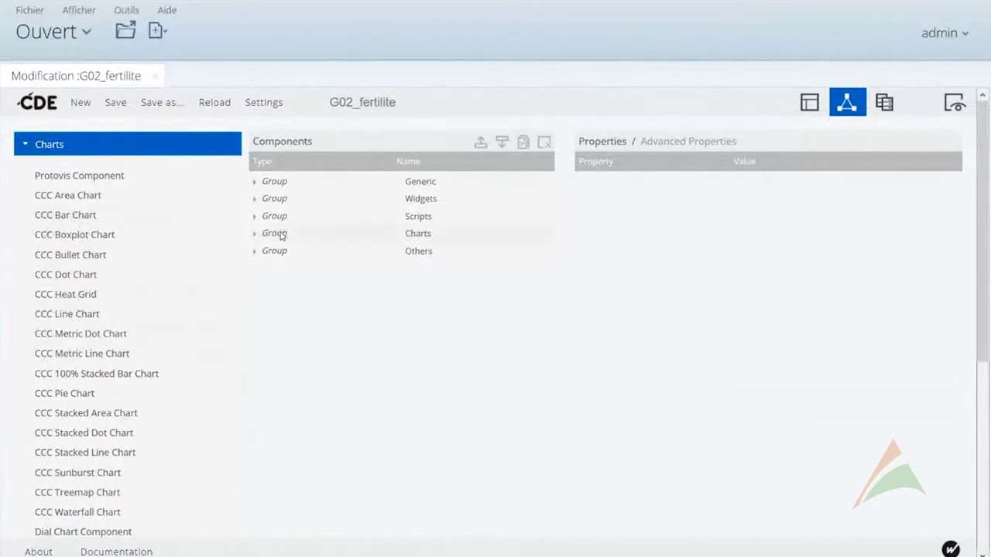
- Expand the dashboard's existing chart components and inspect the HtmlObject and Datasource properties of chart01_l0c0Chart
click(255, 234)
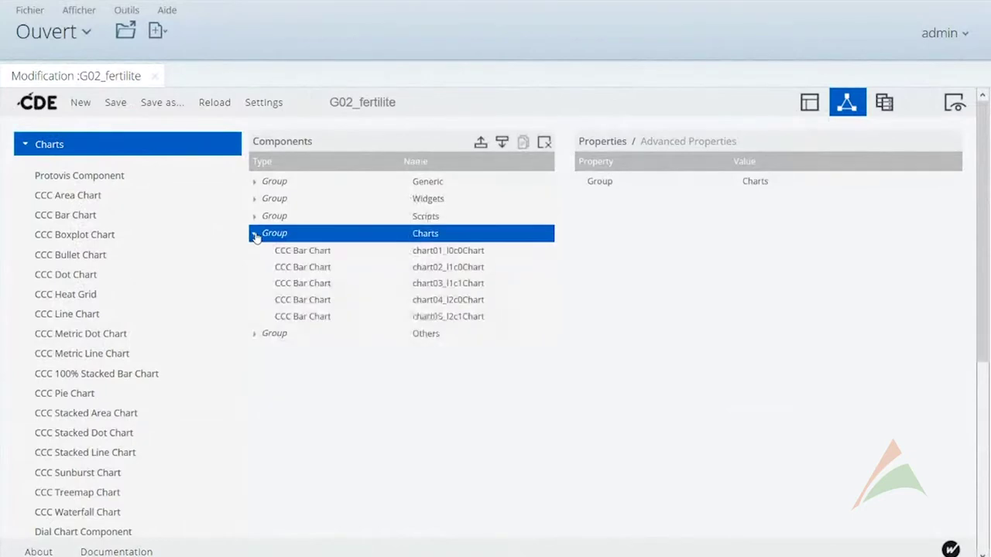
click(480, 253)
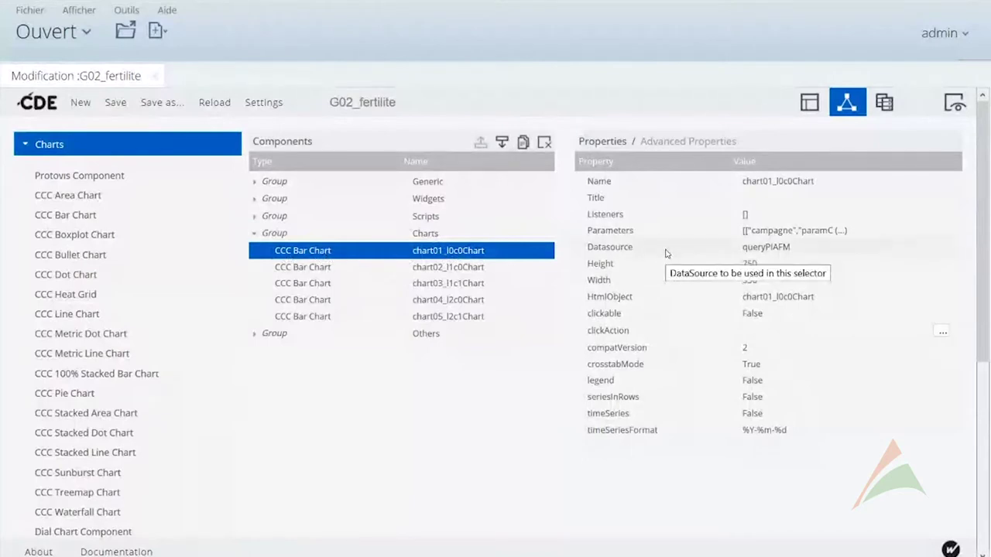
click(775, 297)
key(Return)
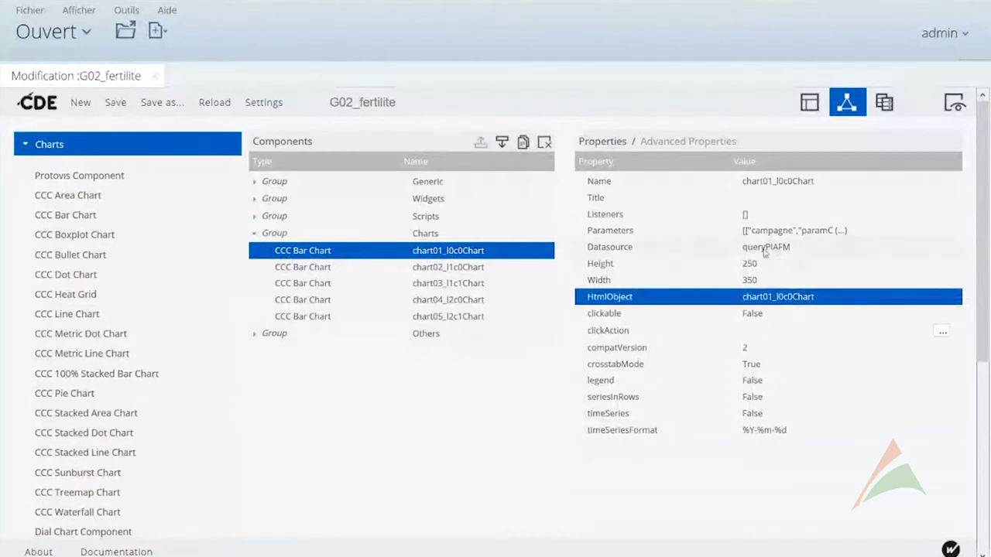
click(616, 251)
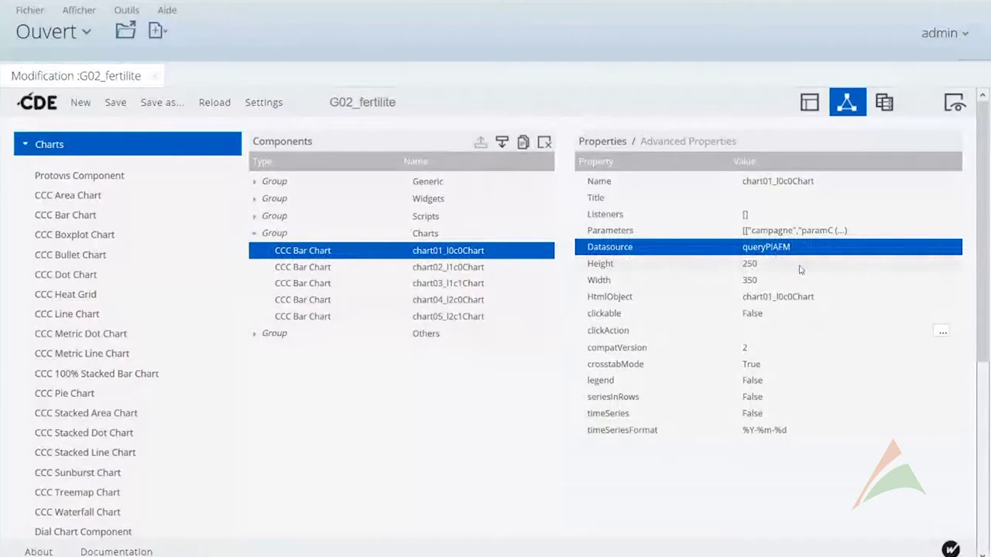
- Display the datasources, expand the SQL Queries and KETTLE Queries groups, and check the available MDX query types
click(882, 111)
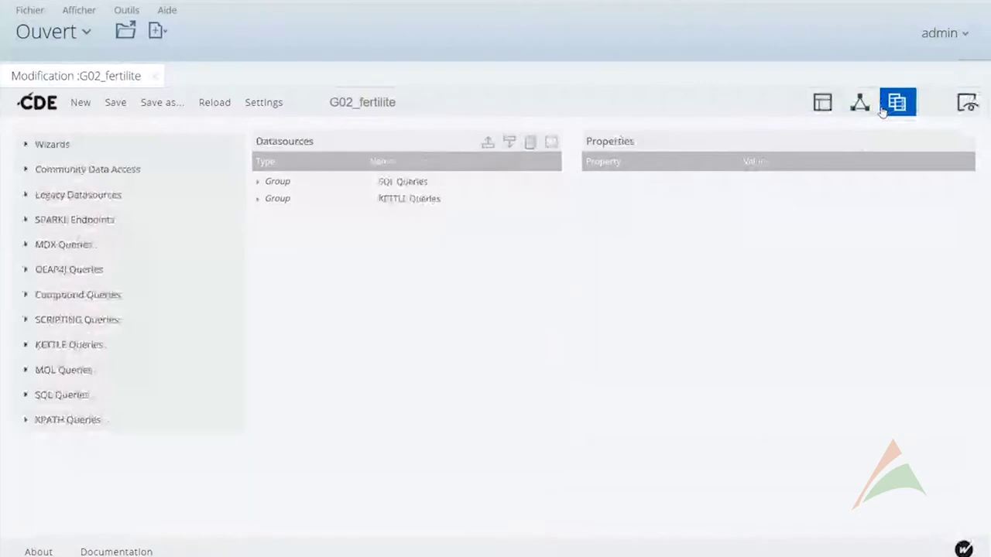
click(258, 183)
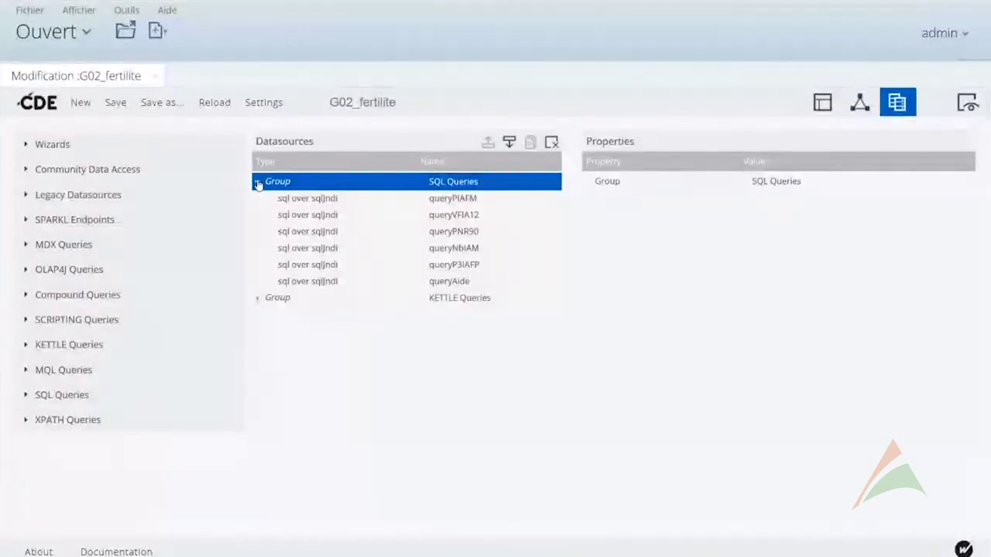
click(257, 299)
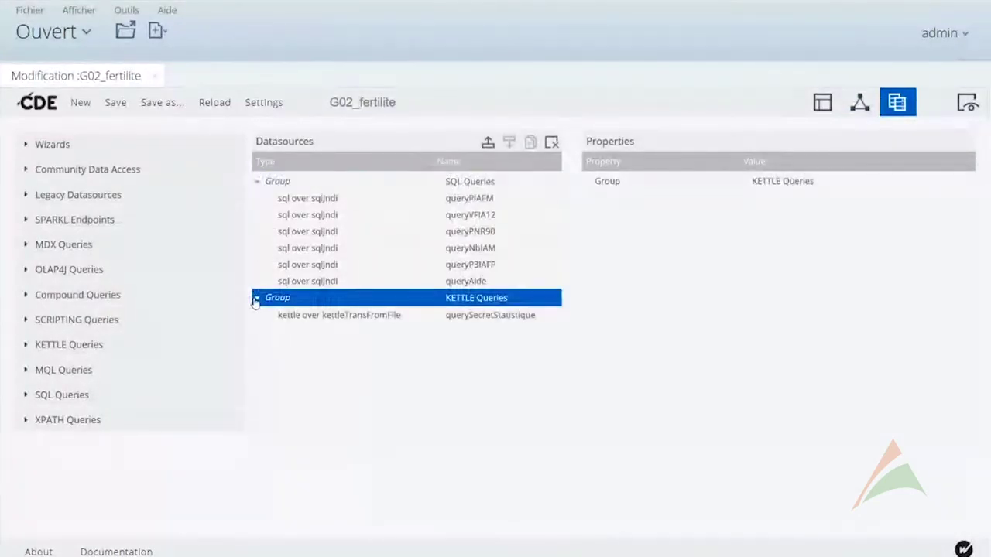
click(24, 244)
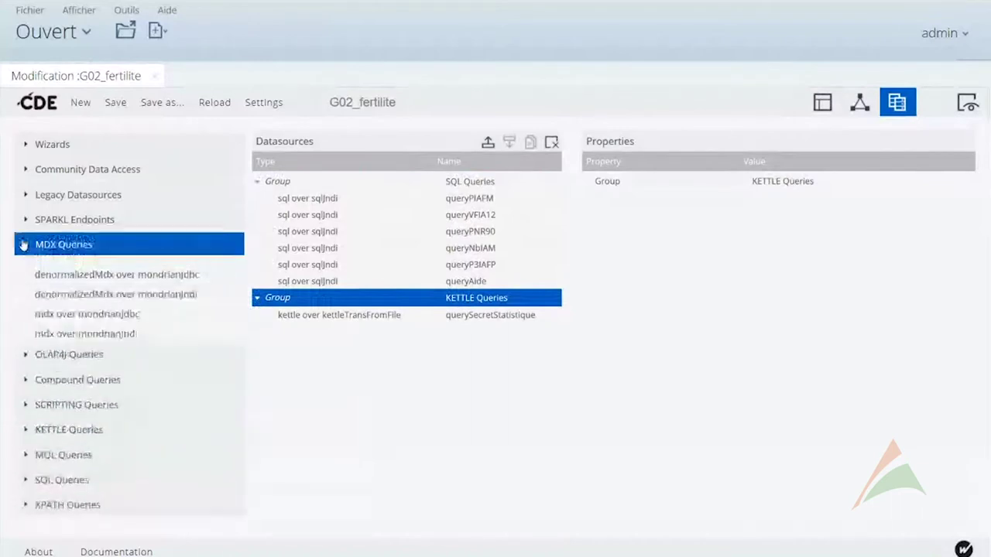
click(24, 245)
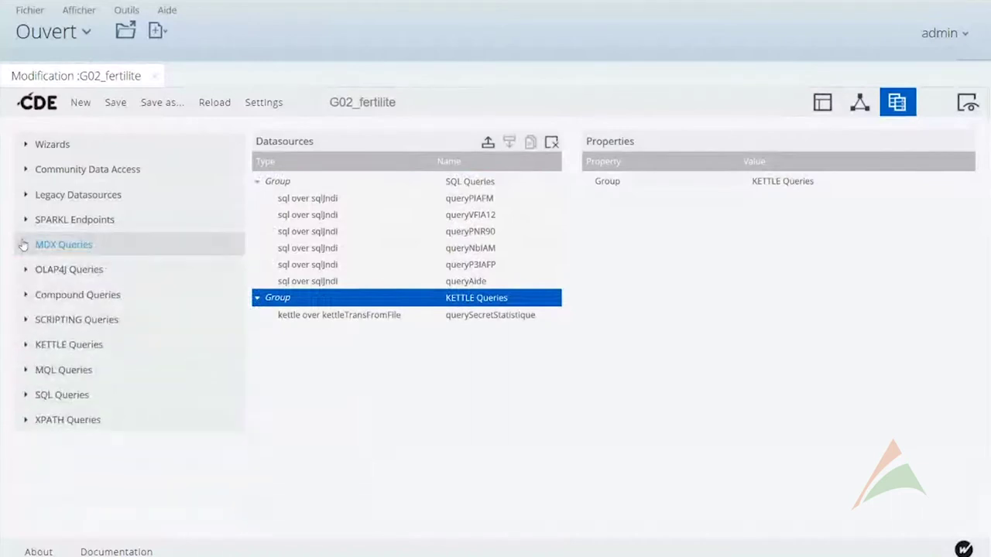
- View the SQL code of the queryPIAFM datasource and close its editor without changes
click(286, 199)
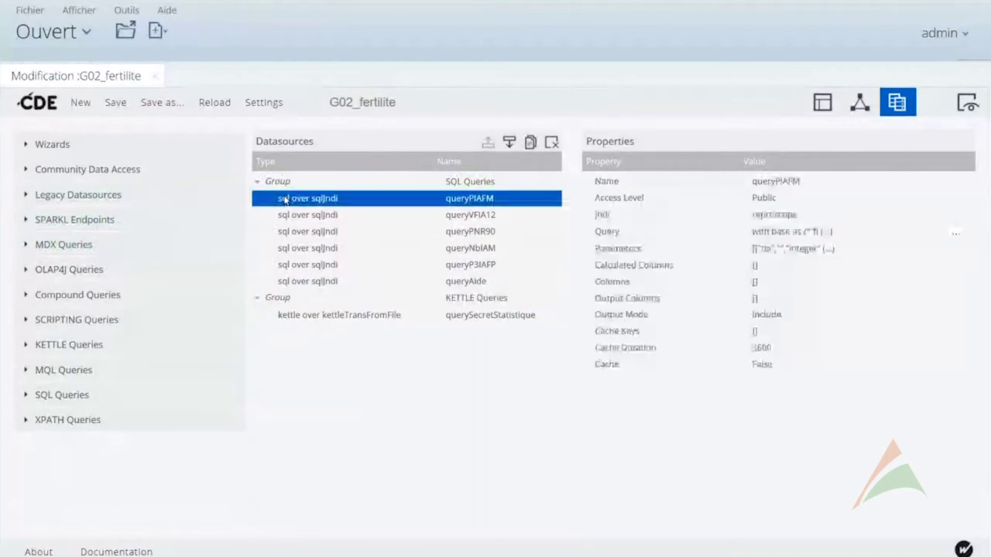
click(954, 236)
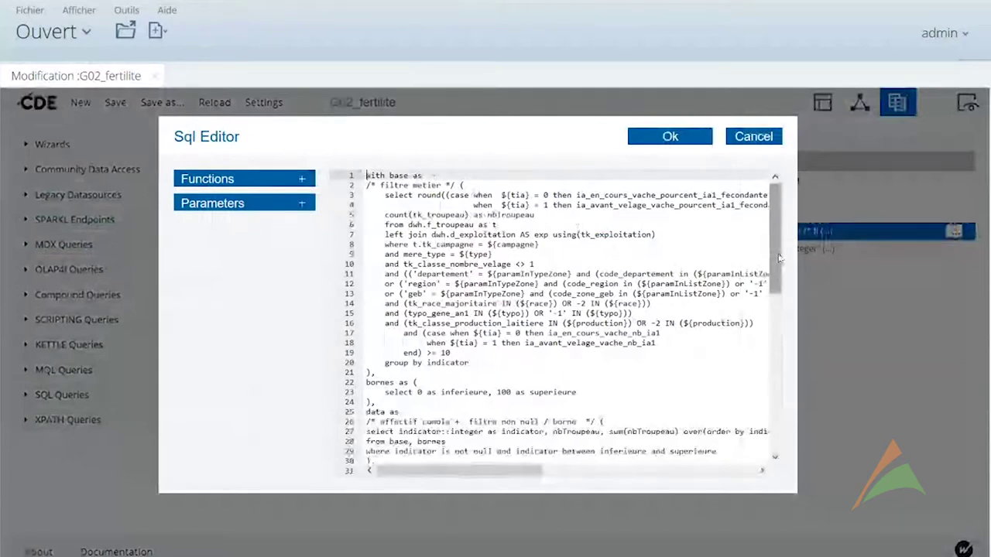
click(754, 137)
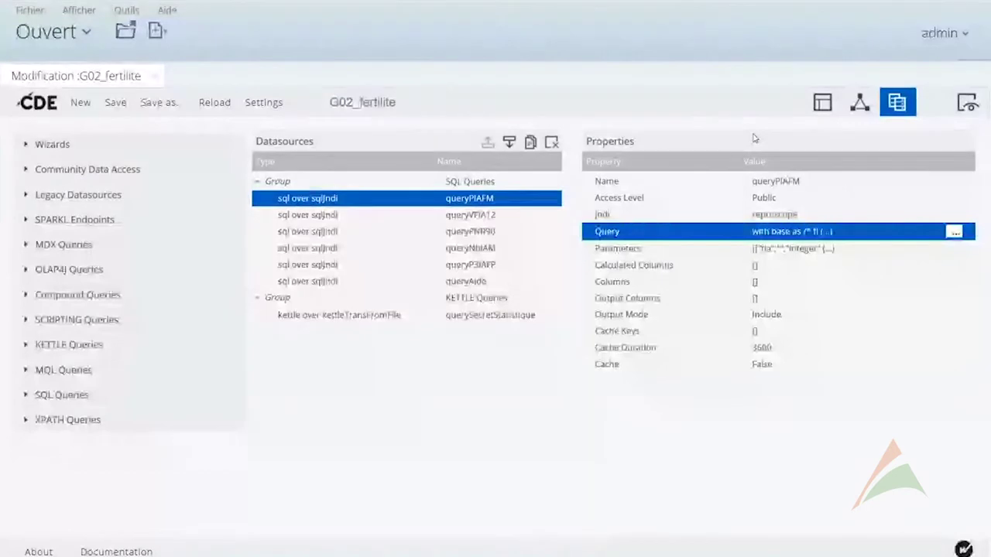
- Revisit the layout structure and expand the Widgets, Scripts and Generic groups among the dashboard's components
click(827, 112)
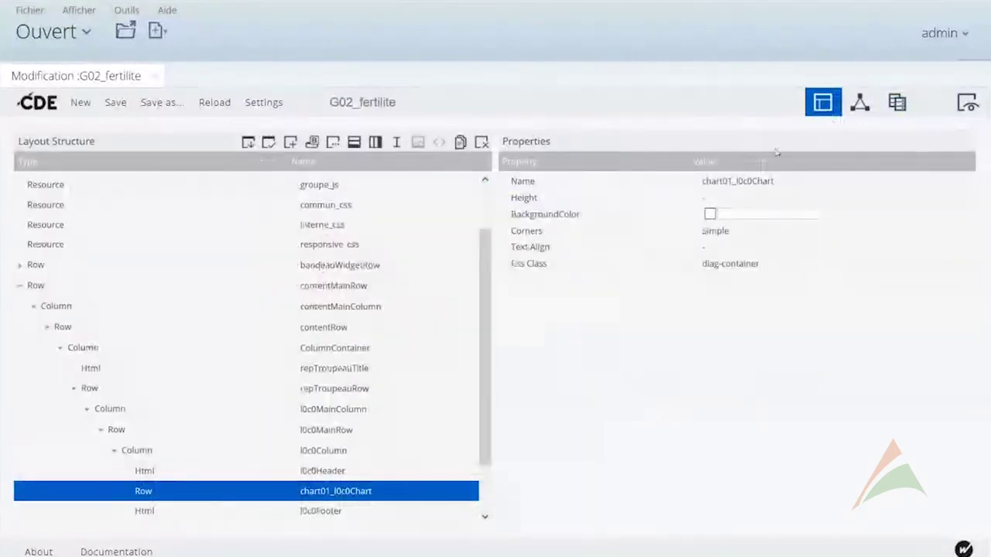
drag(18, 142, 92, 141)
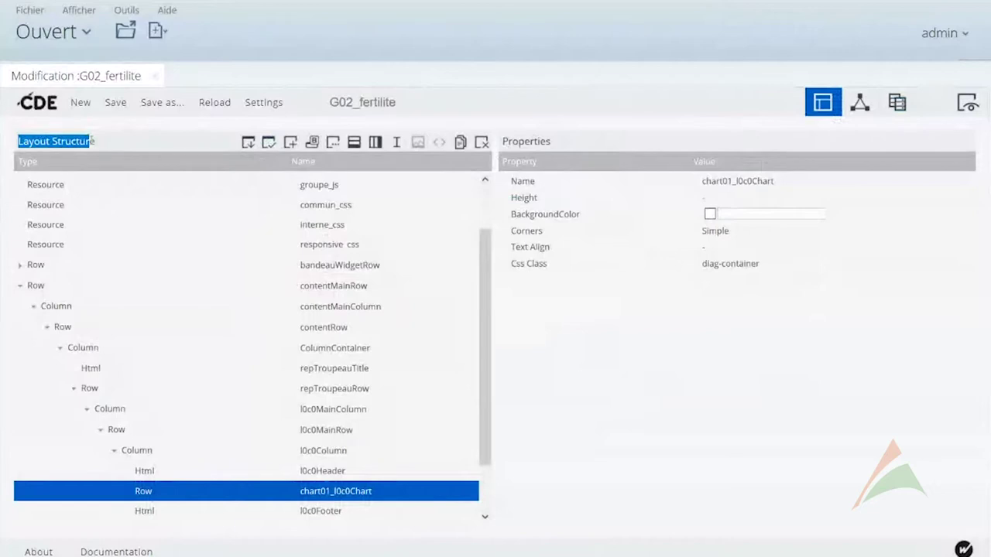
click(862, 104)
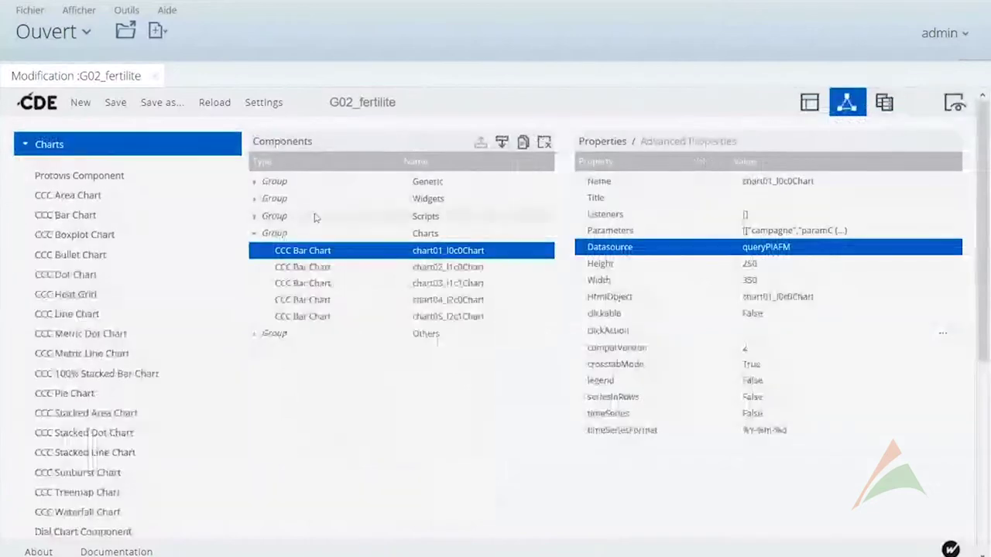
click(255, 202)
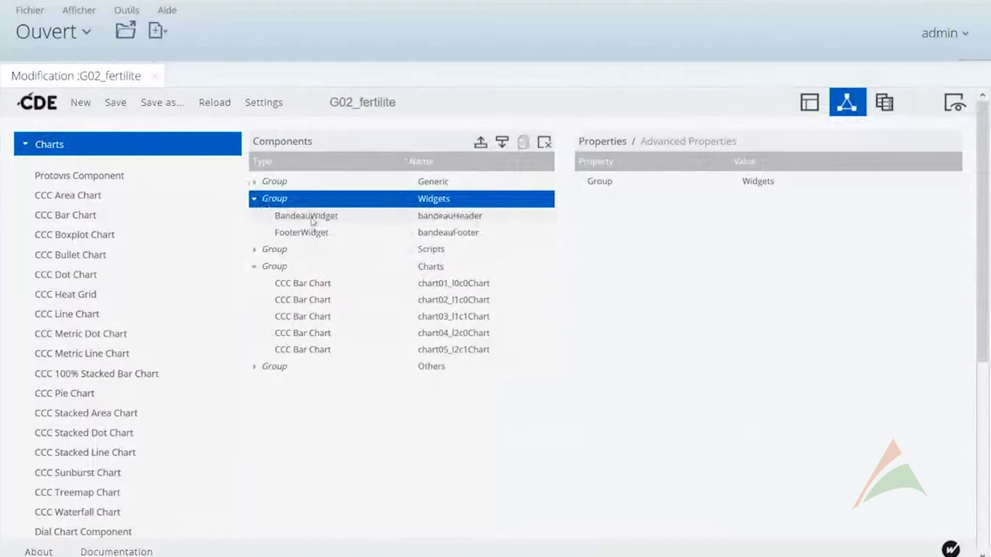
click(254, 249)
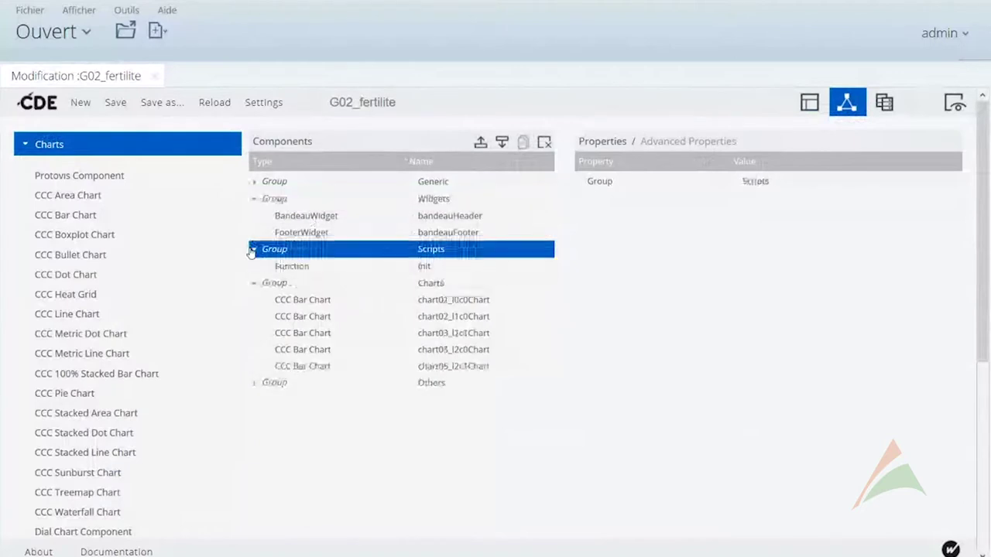
click(255, 182)
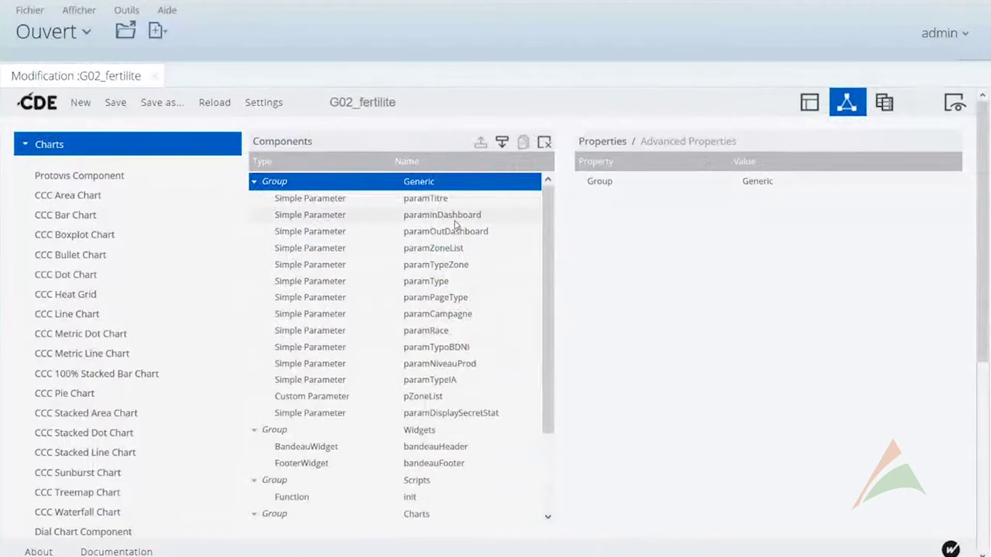
- Collapse the Generic group of the dashboard's components and display the properties of the chart02_l1c0Chart bar chart
click(254, 183)
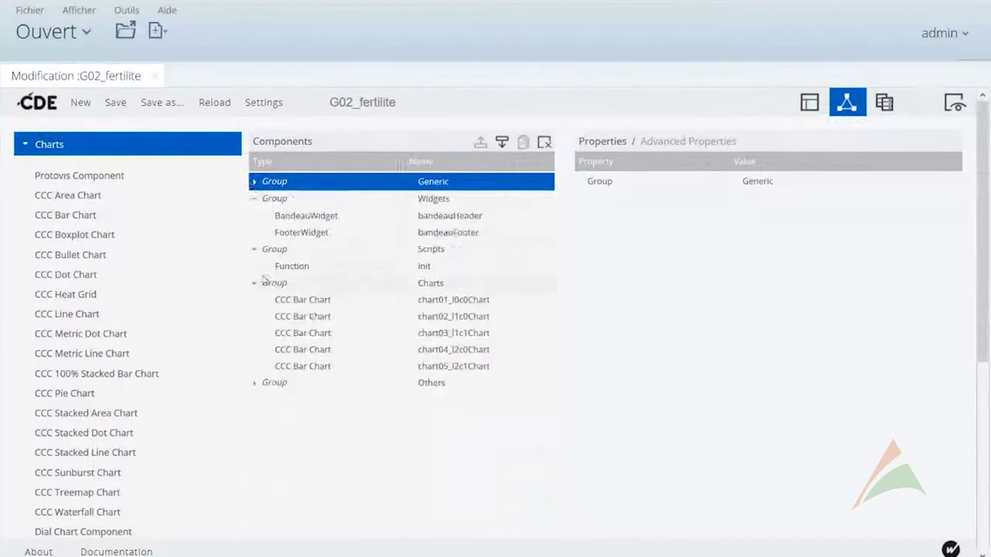
click(295, 302)
click(301, 316)
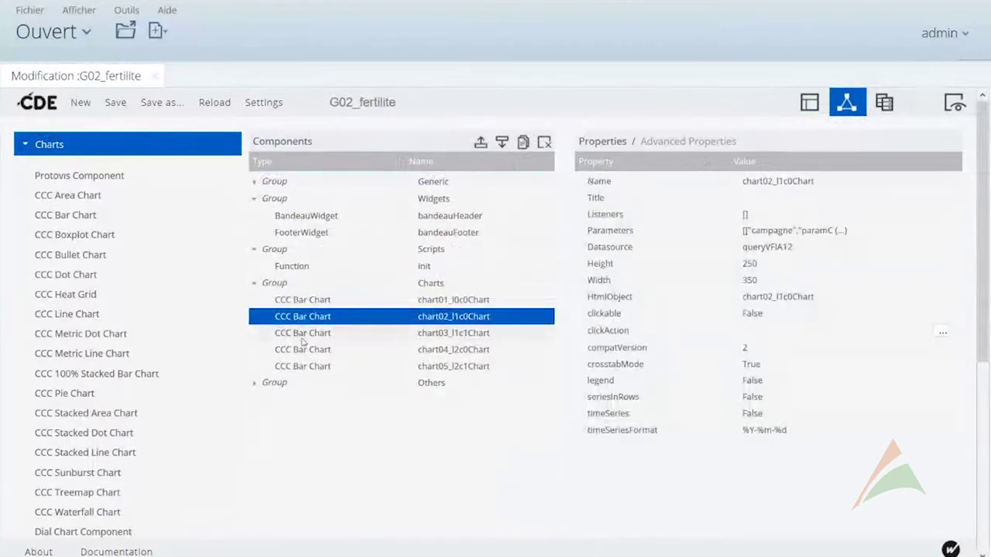
- Review the component types offered in the Generic and Others palette categories, collapse the palette and display the datasources
click(24, 145)
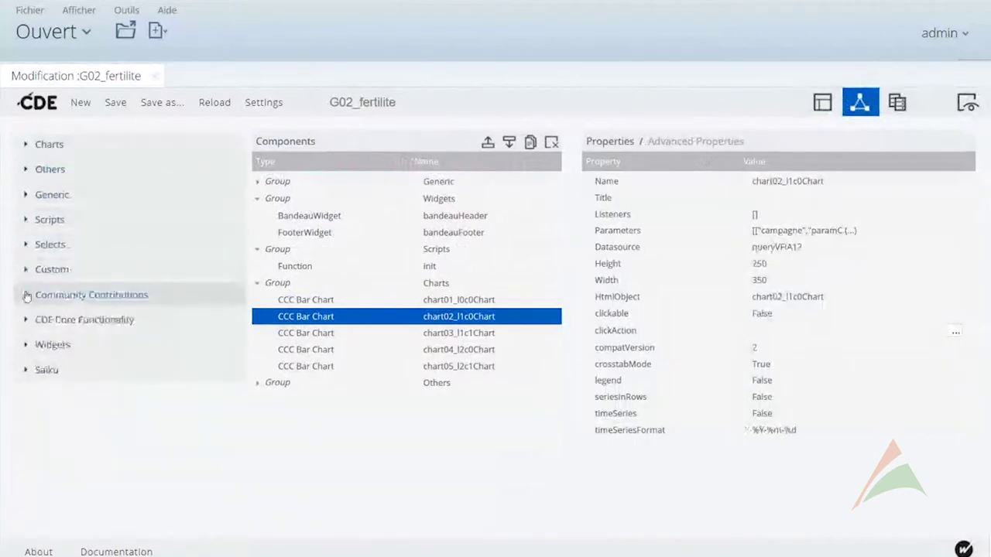
click(26, 196)
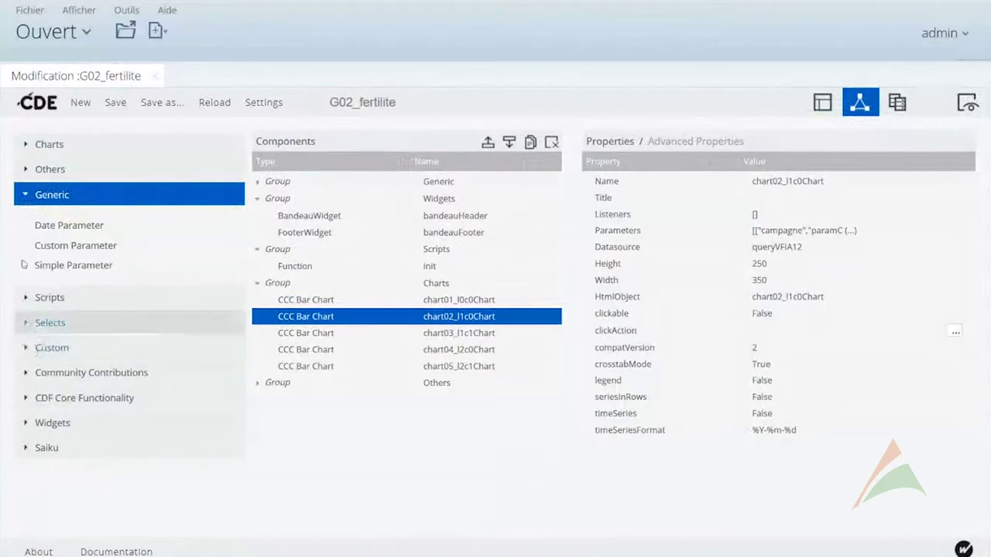
click(19, 169)
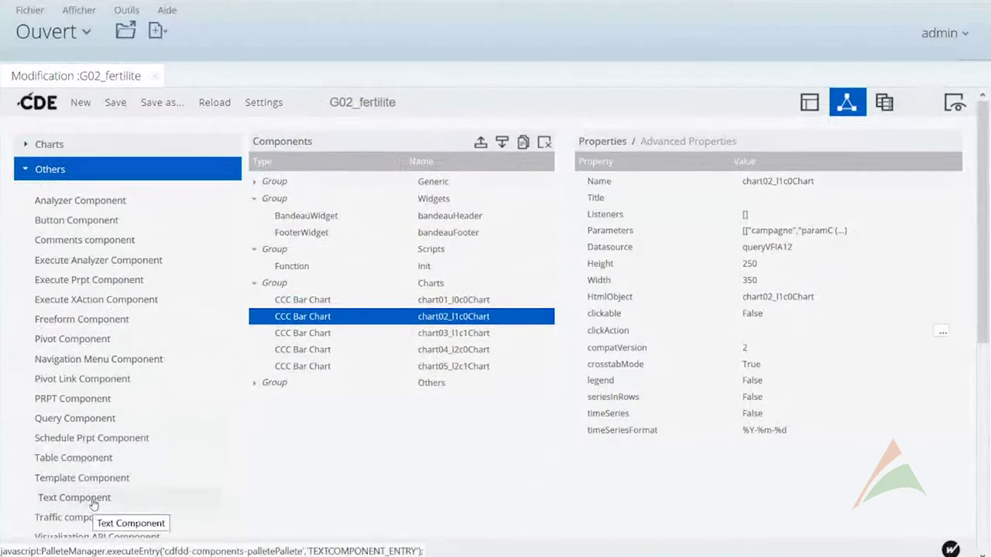
click(27, 169)
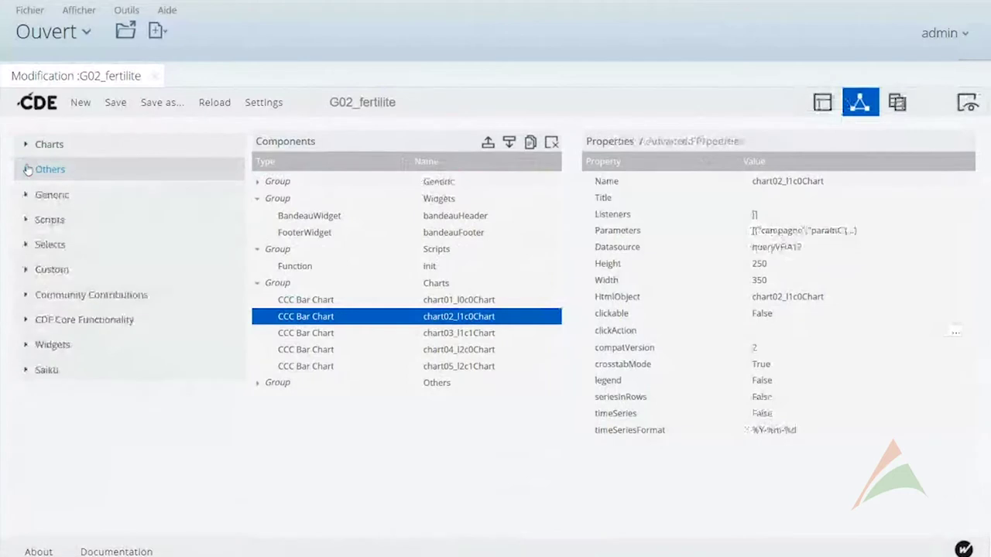
click(894, 106)
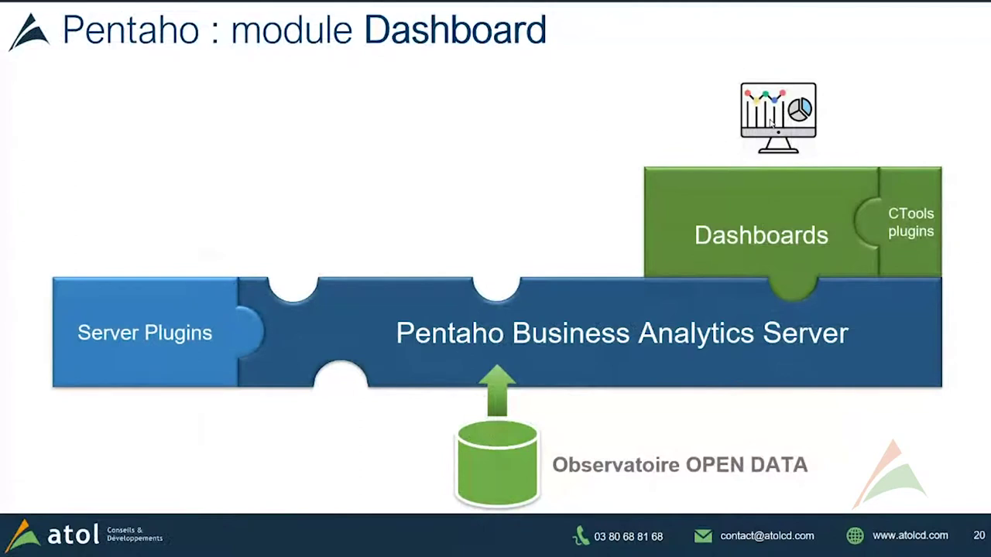
key(alt+Tab)
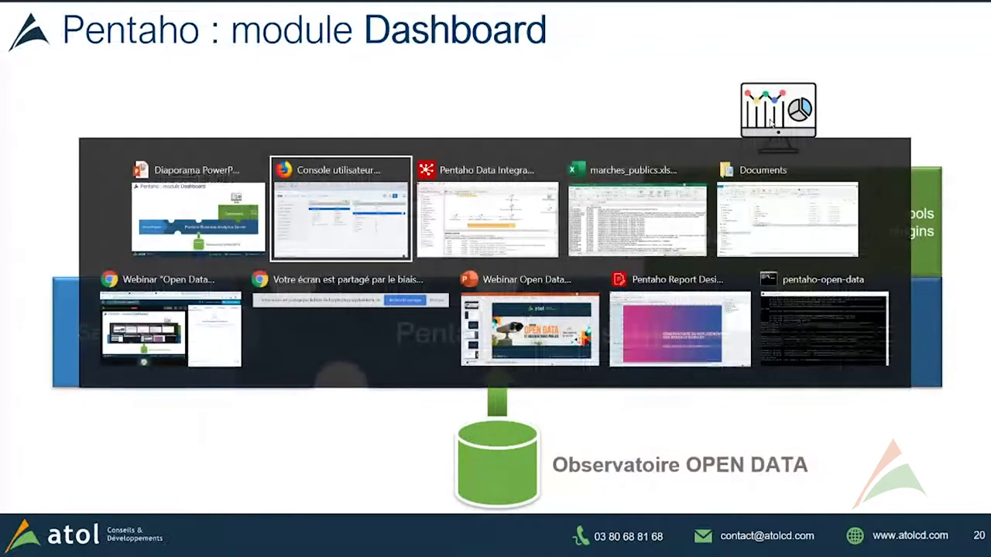
key(alt+shift+Tab)
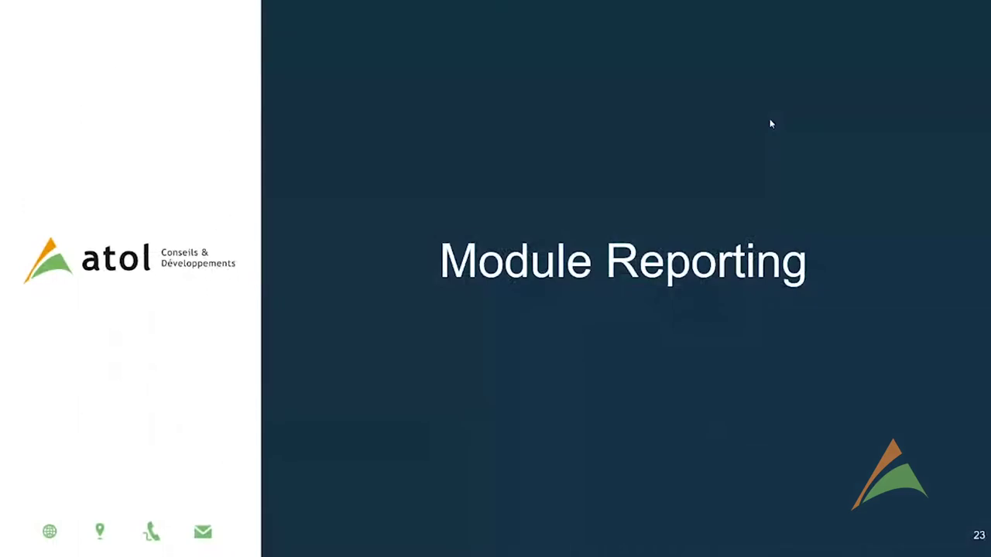
key(Right)
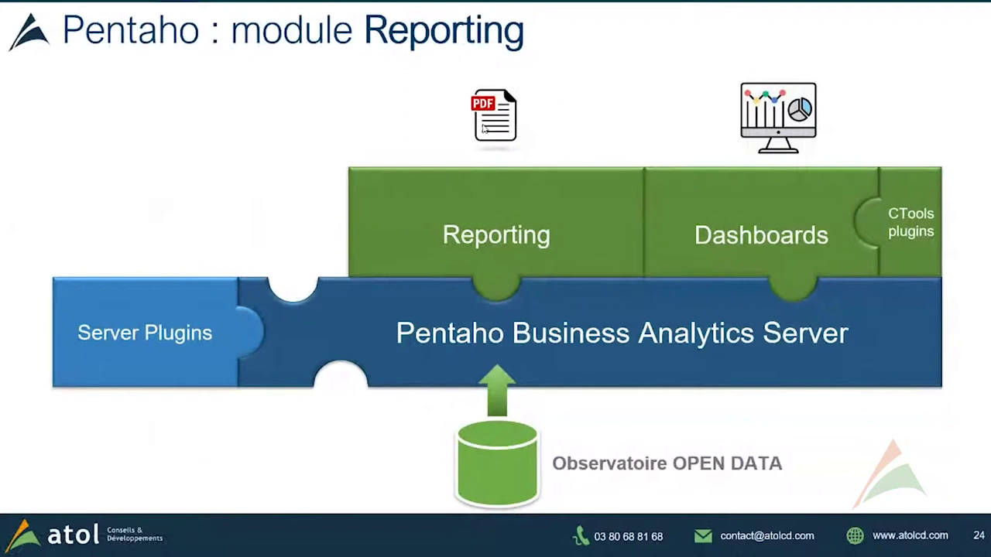
key(Right)
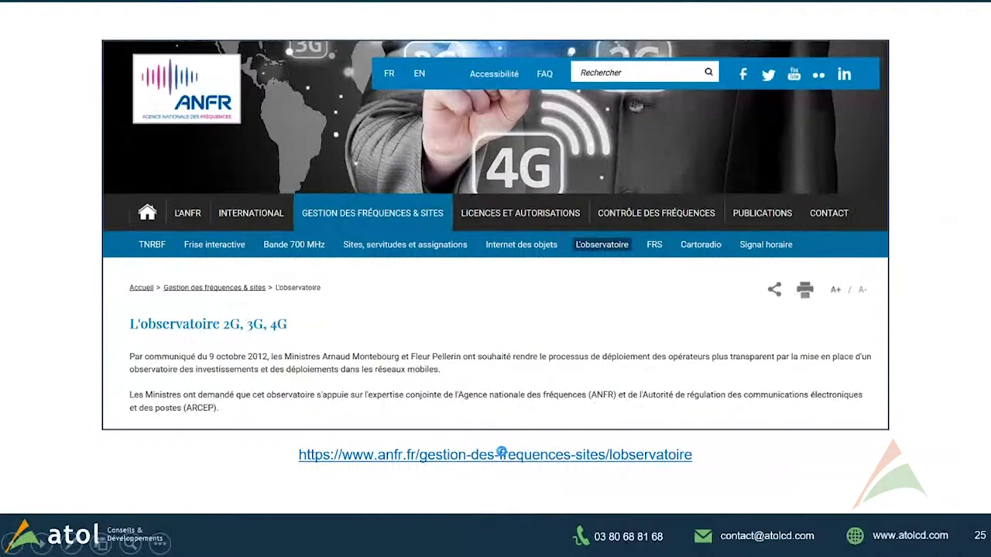
- Open the ANFR observatory page linked on the slide and open the full news article dated 07/05/2019
click(501, 454)
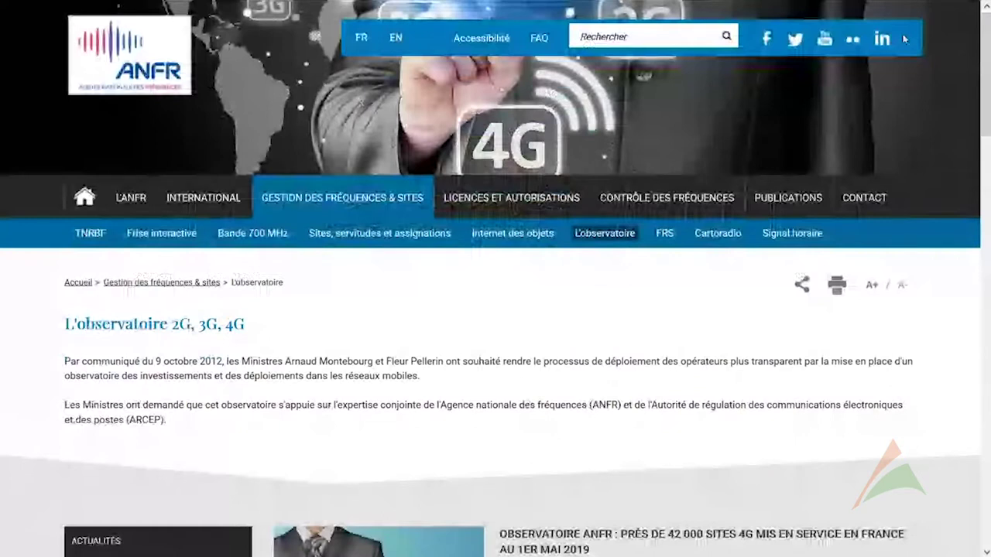
scroll(495, 309, down, 6)
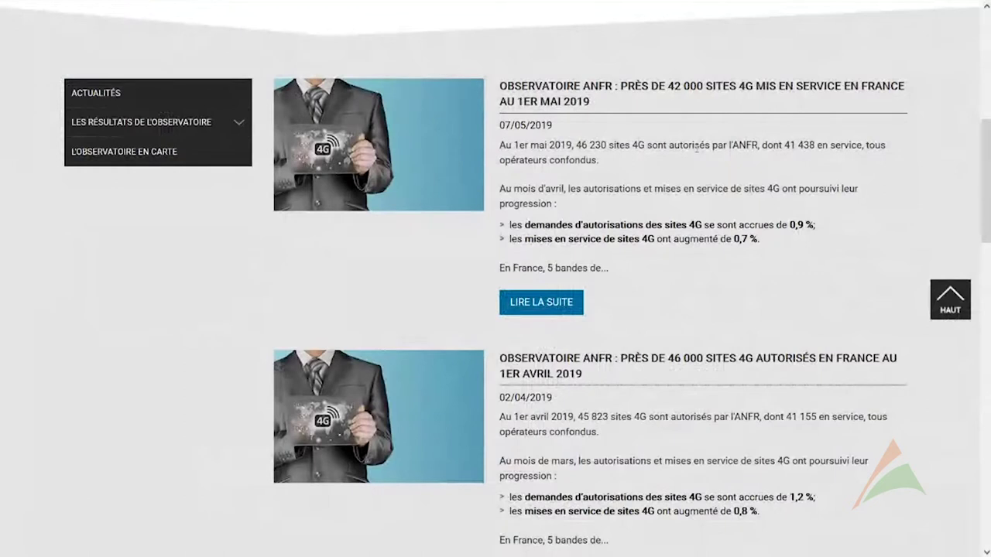
drag(593, 102, 497, 85)
click(546, 307)
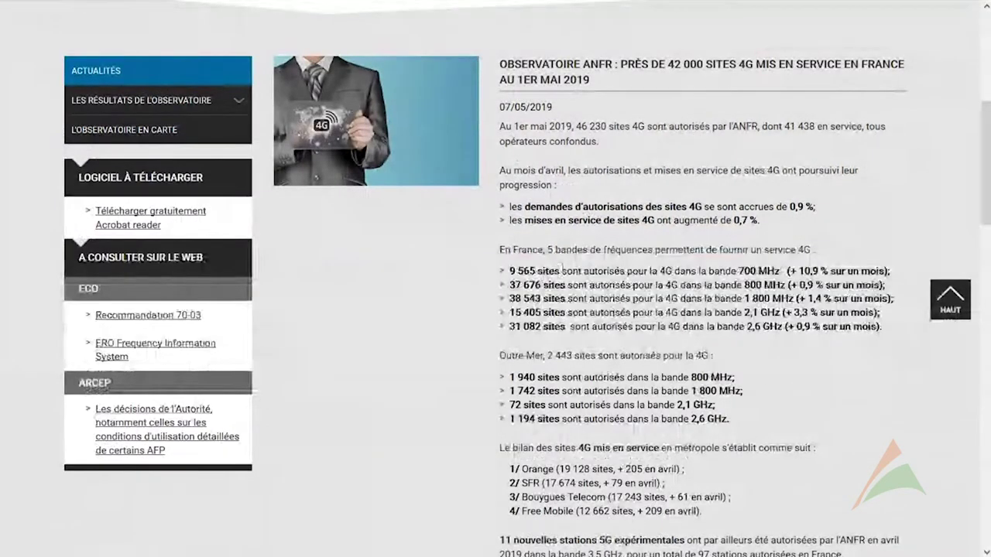
- Open the "Résultats et graphiques pour la métropole" PDF from the article and reduce its zoom to 80 %
scroll(562, 269, down, 3)
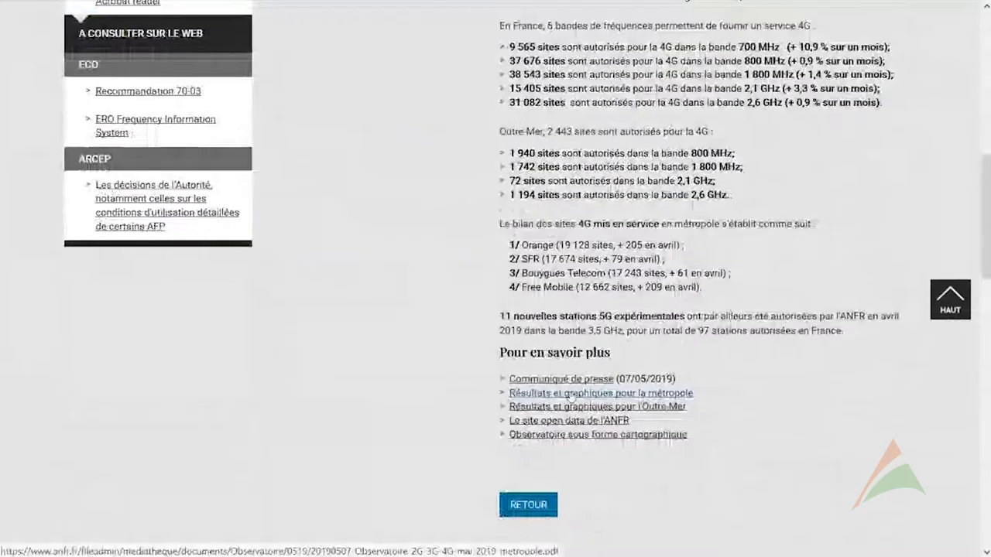
click(617, 396)
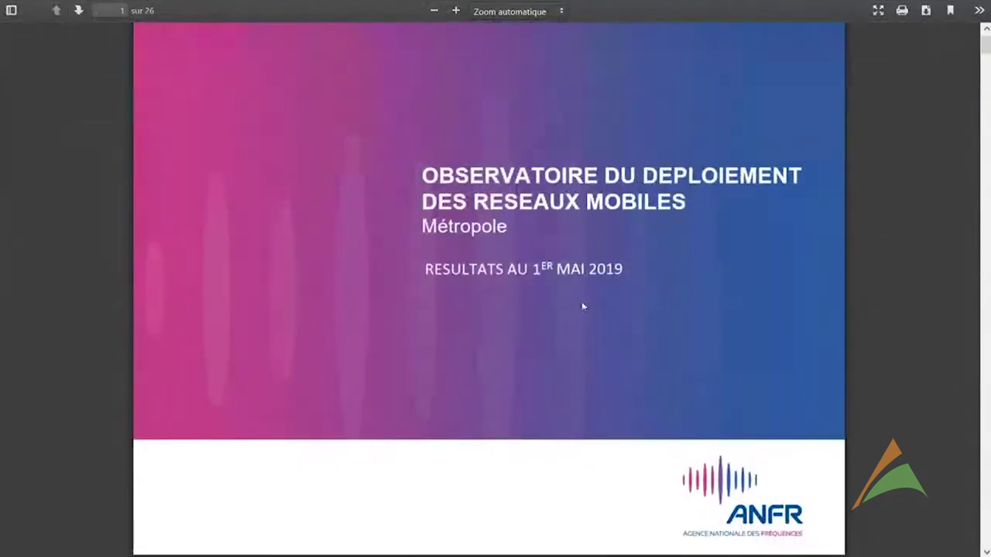
key(ctrl+minus)
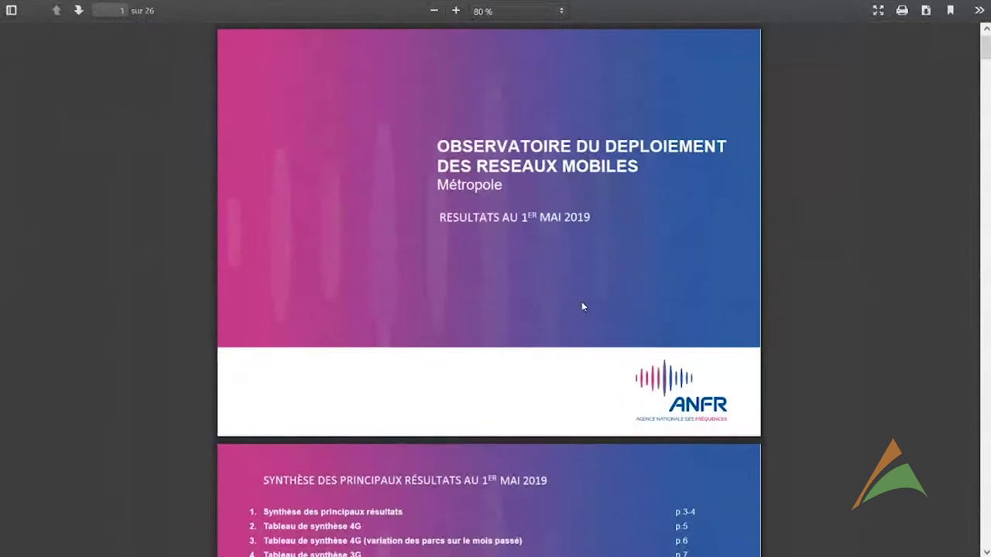
- Look through the mobile network deployment report, from the contents and 4G summary tables to the charts by operator and frequency band
scroll(583, 306, down, 2)
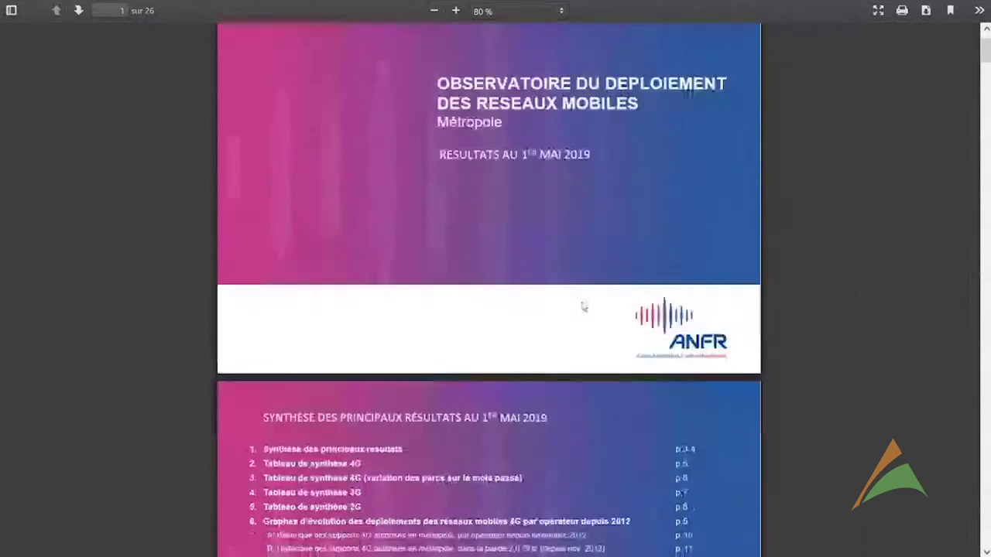
scroll(584, 307, down, 10)
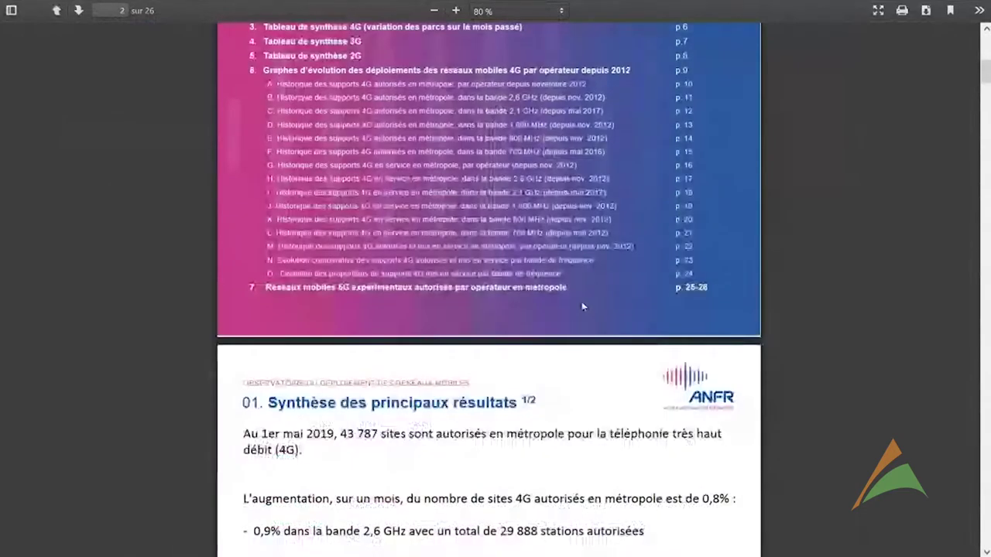
scroll(583, 306, down, 15)
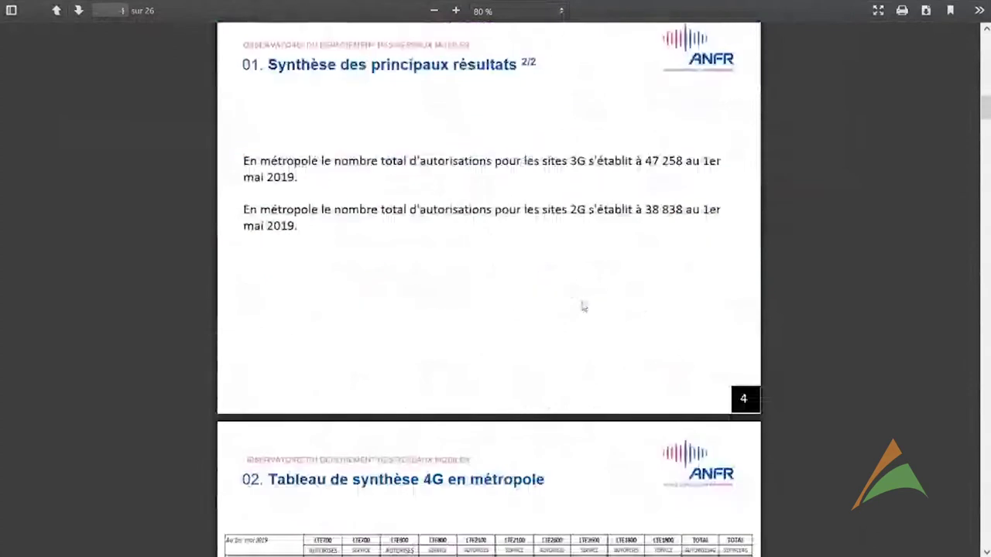
scroll(584, 307, down, 6)
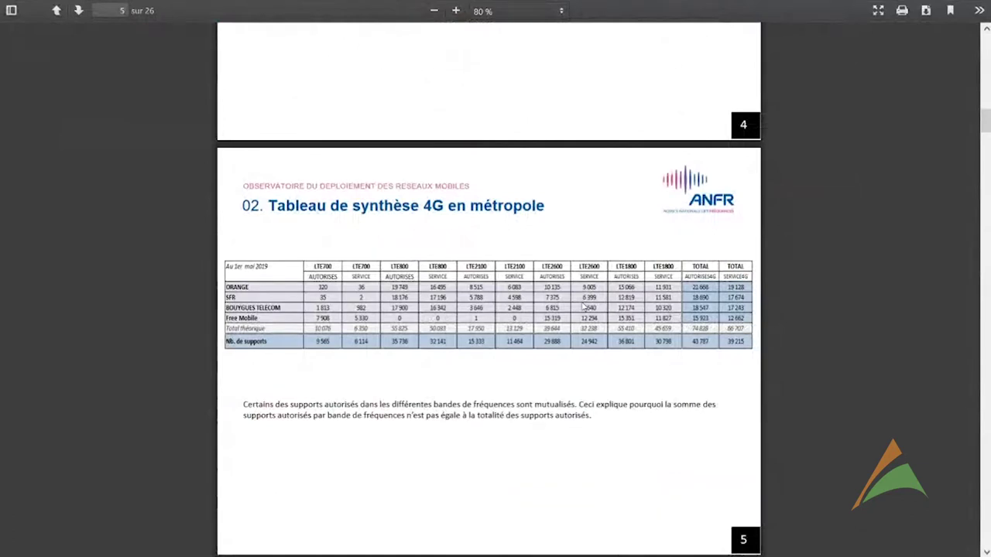
scroll(584, 308, down, 9)
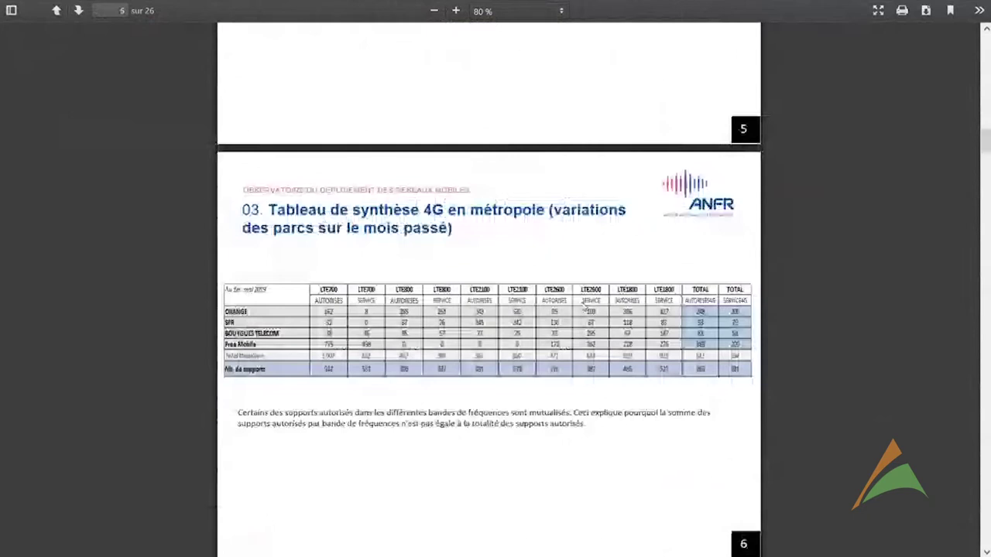
scroll(584, 309, down, 15)
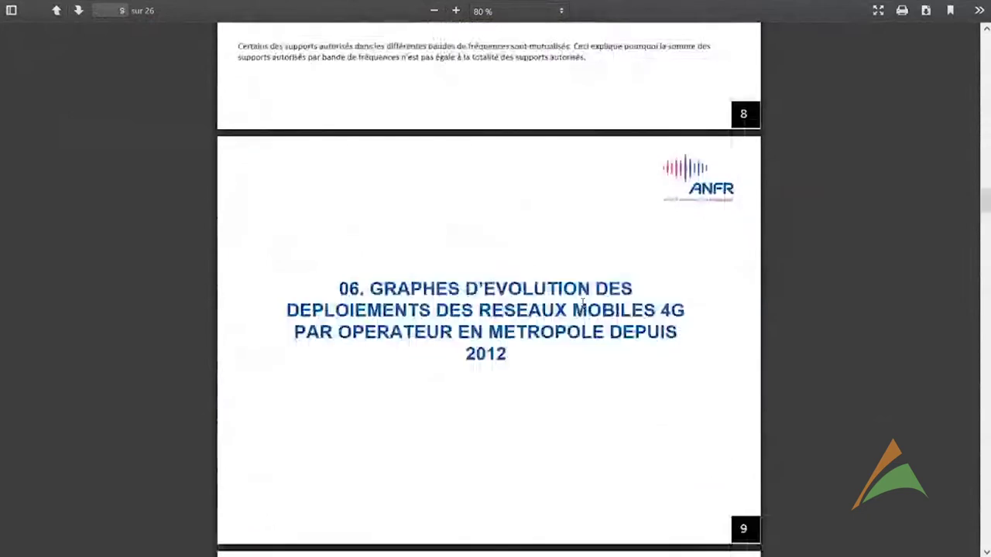
scroll(583, 304, down, 4)
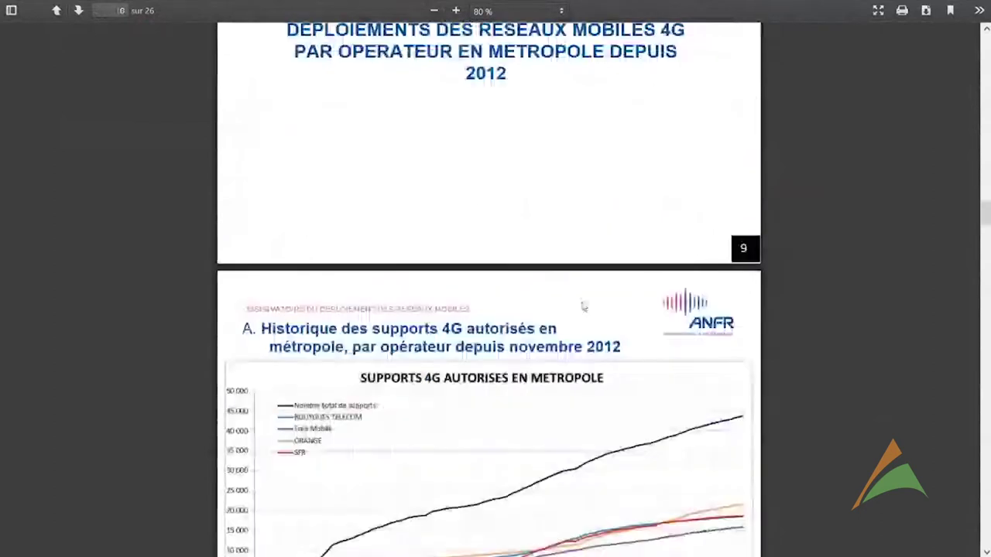
scroll(584, 307, down, 2)
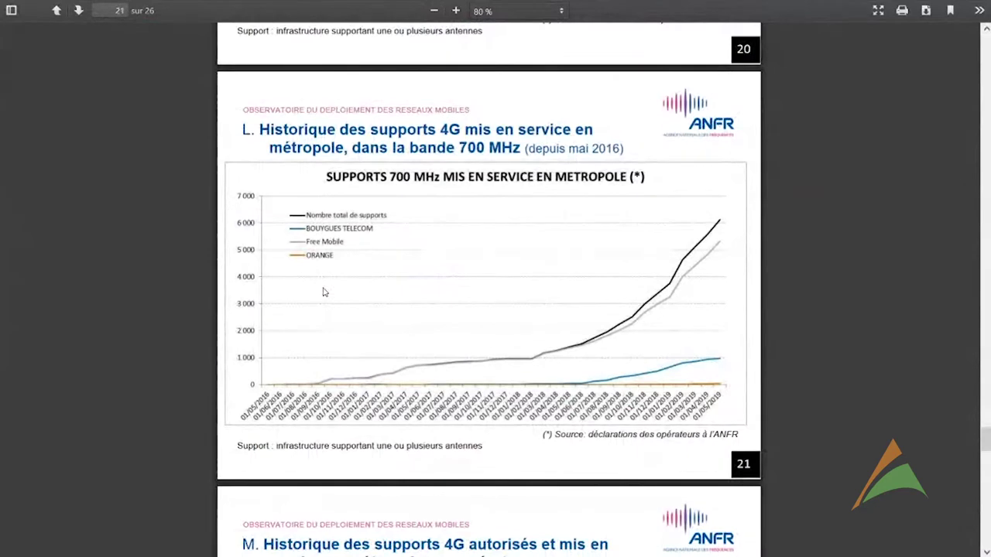
- Return to the slideshow, show the slide on the reporting development tool, and switch to Pentaho Report Designer
key(alt+Tab)
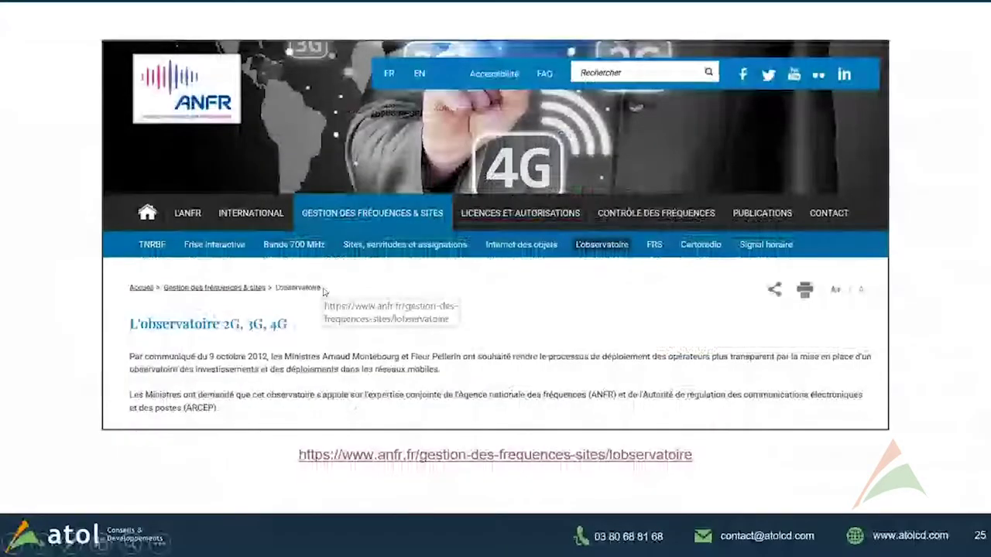
key(Right)
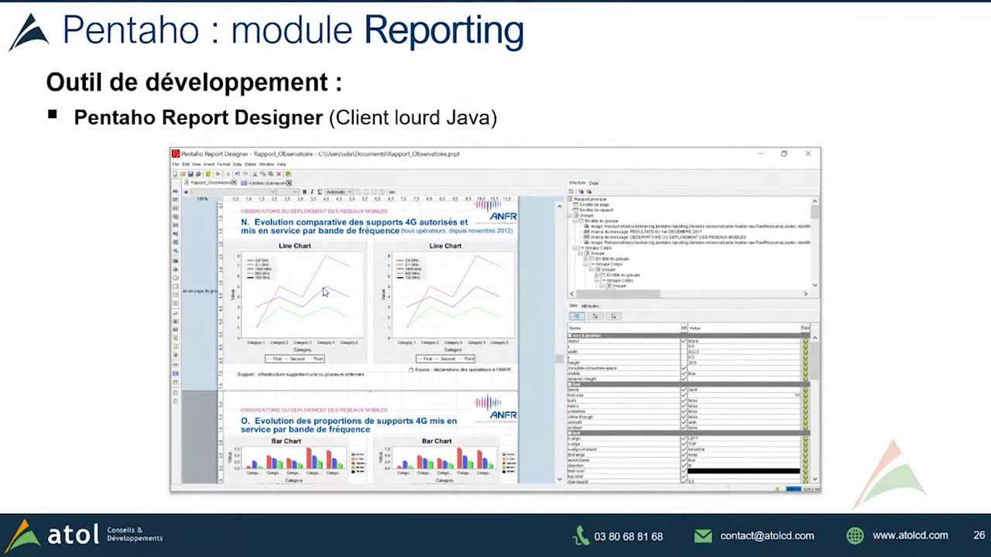
key(alt+Tab)
key(Tab)
key(Tab)
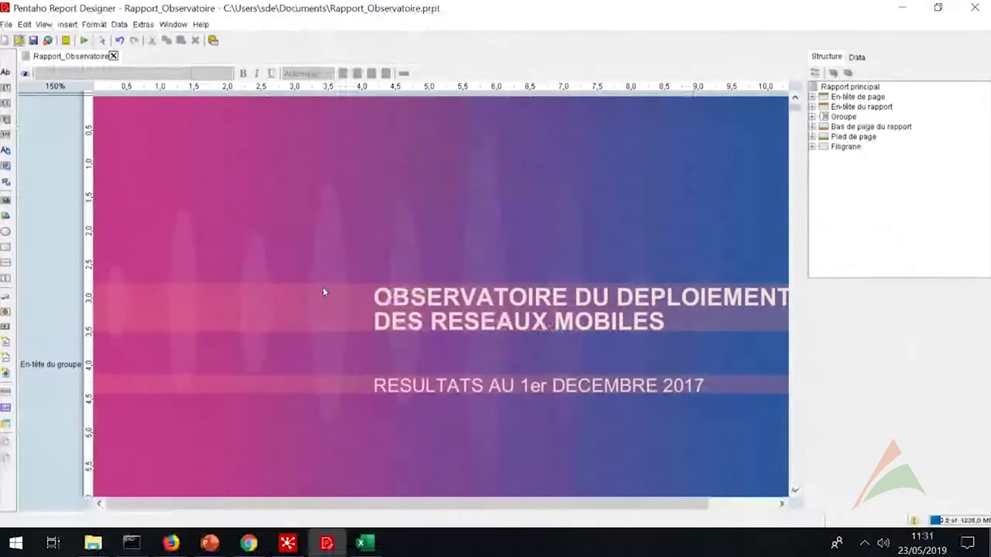
- Zoom the Rapport_Observatoire report out to about 100%
click(55, 86)
text(100)
key(Return)
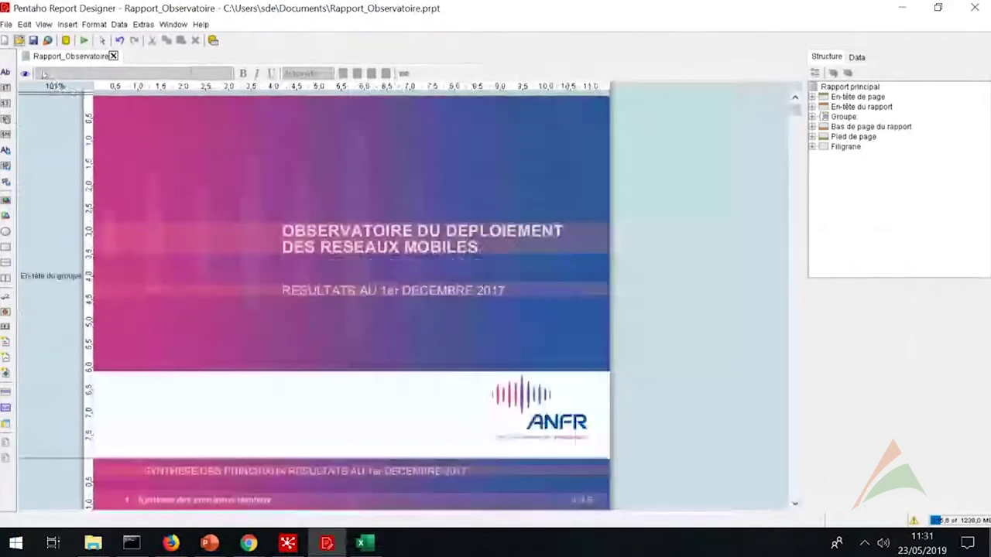
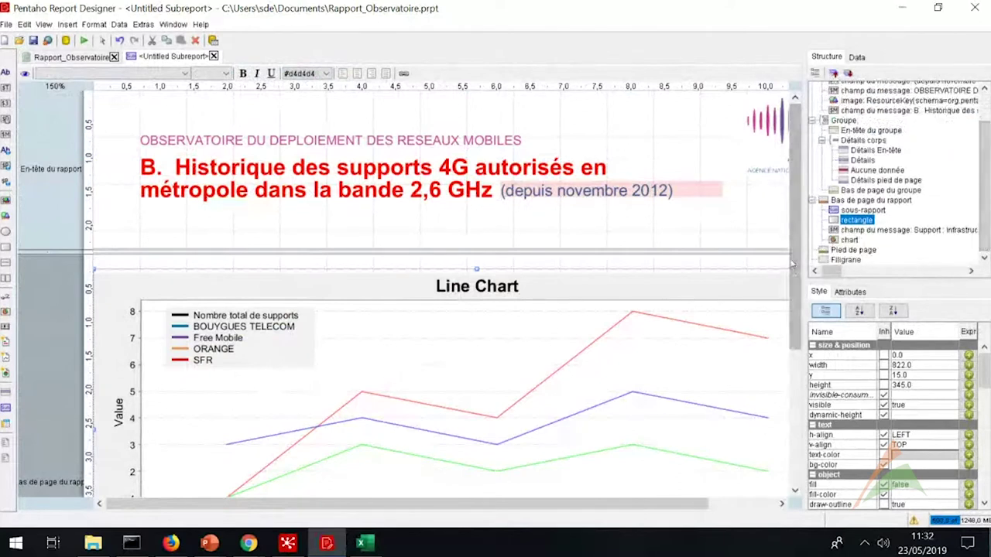
- Inspect the Edit Chart settings of the line chart in the subreport's report footer and close them without changes
scroll(792, 278, down, 1)
click(856, 241)
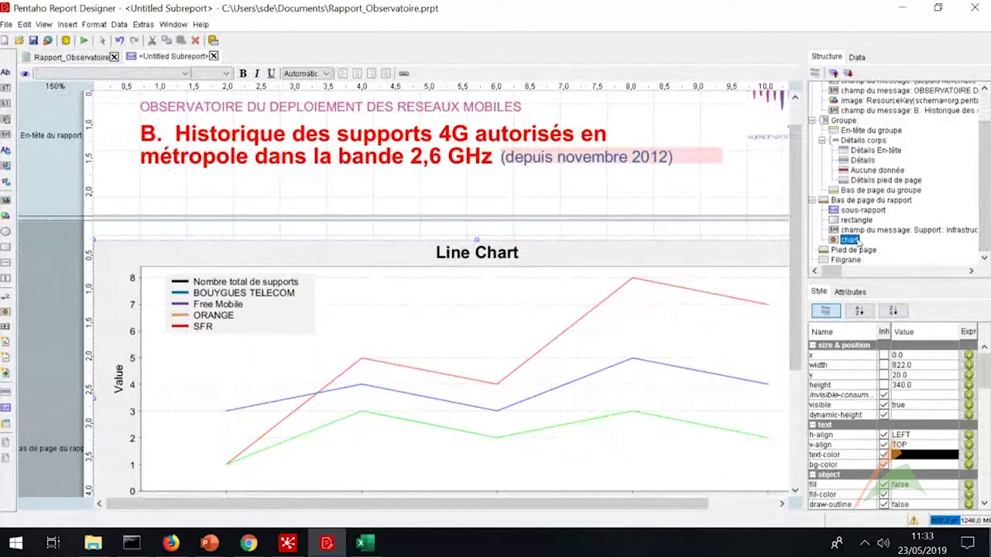
right_click(856, 241)
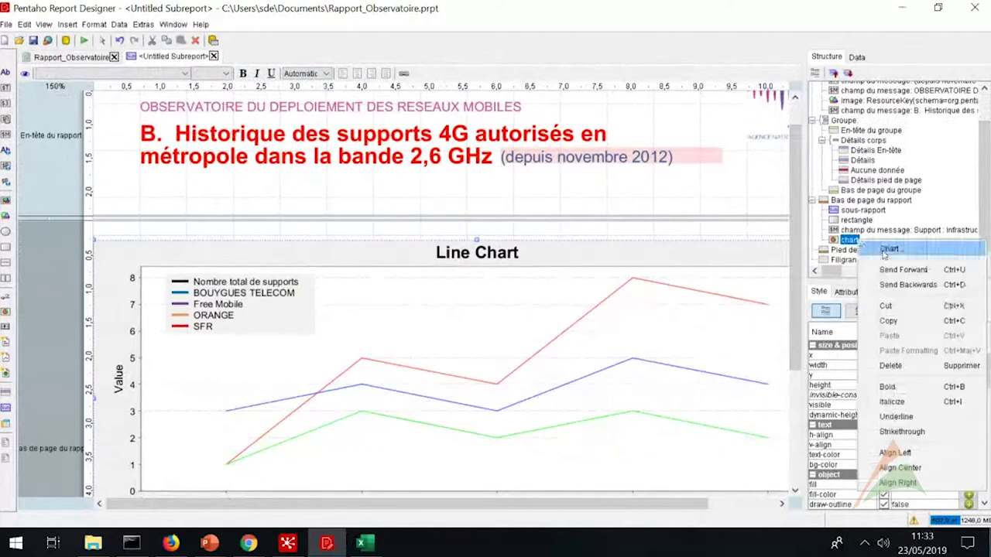
click(887, 249)
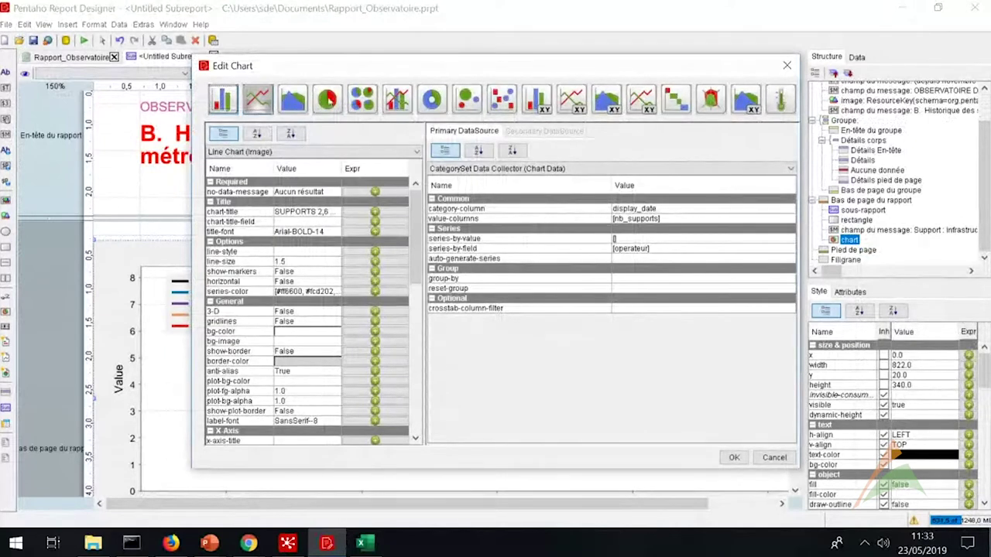
click(788, 66)
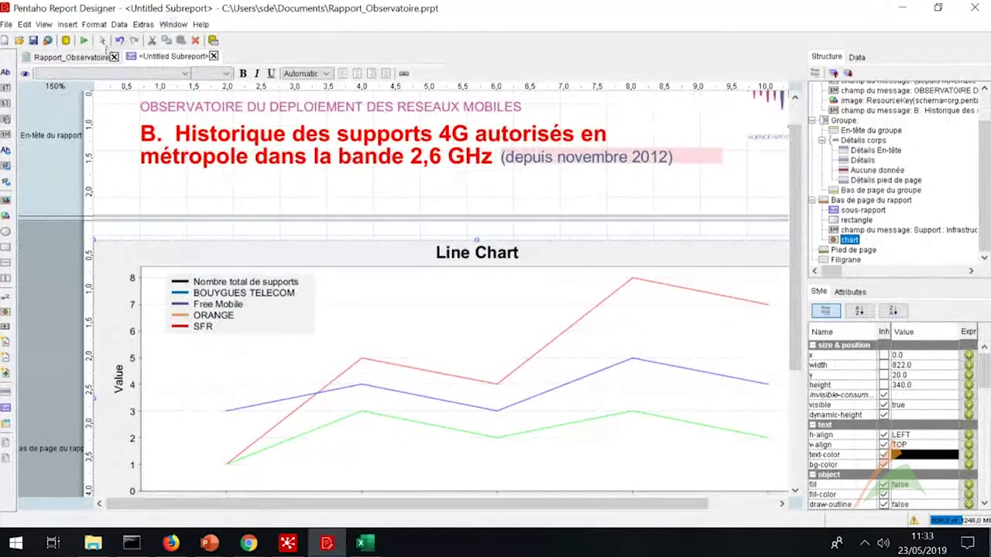
scroll(48, 85, down, 1)
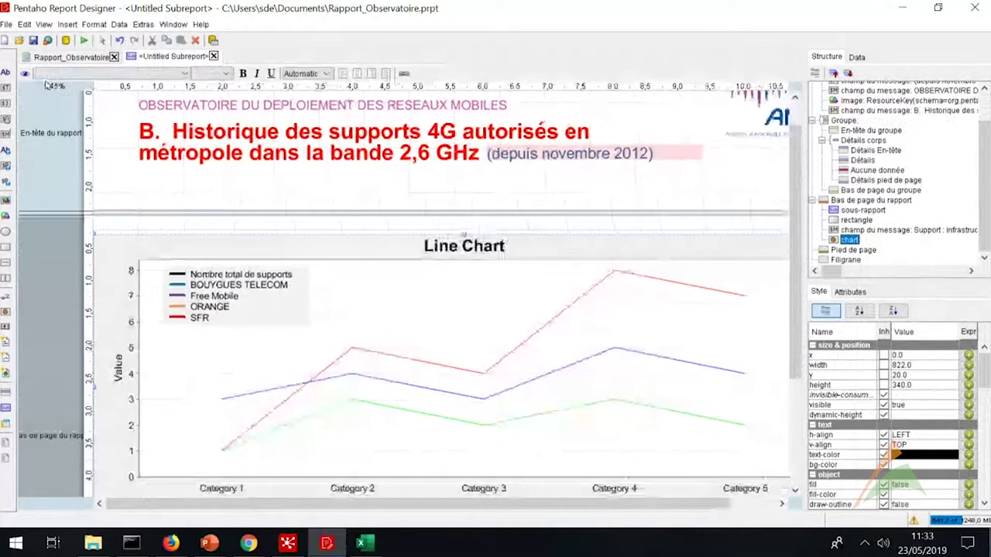
- Return to the slideshow, advance through the OLAP module slides, and open the linked Agreste site at stats.agriculture.gouv.fr/disar-web
scroll(48, 85, down, 1)
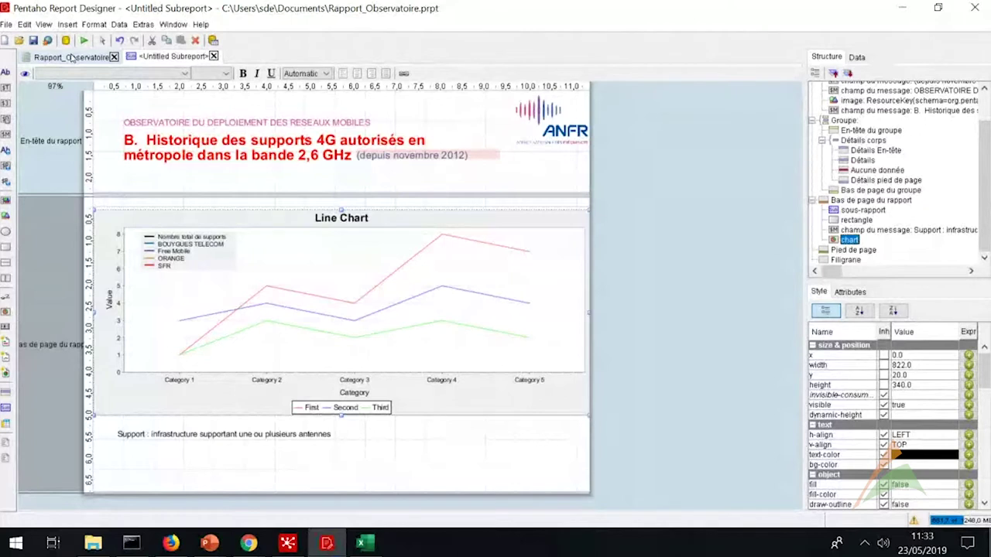
key(alt+Tab)
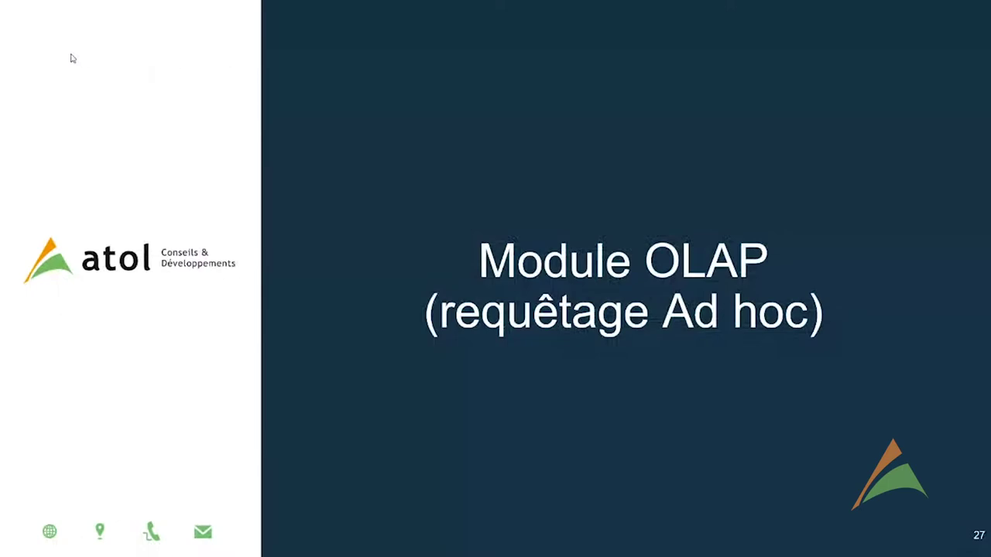
key(Right)
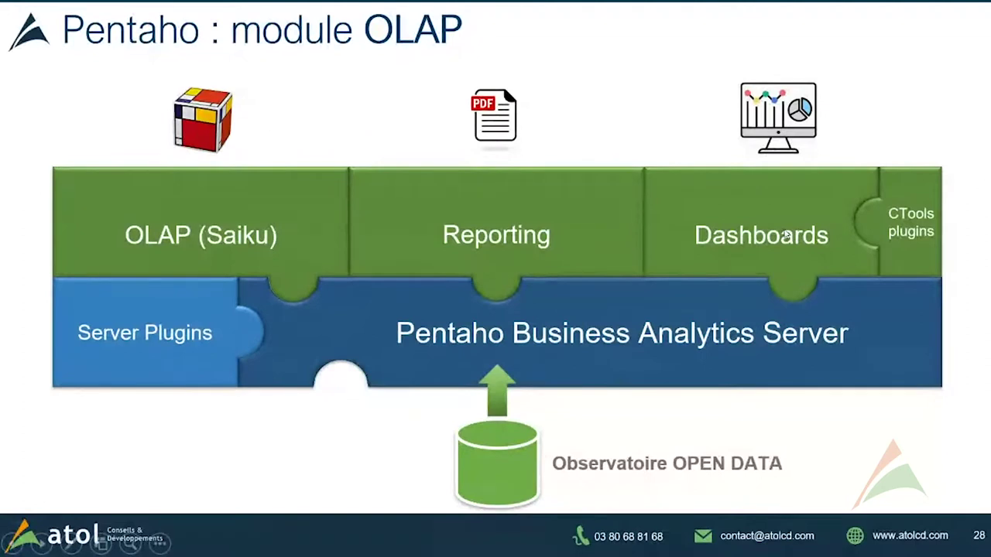
click(184, 199)
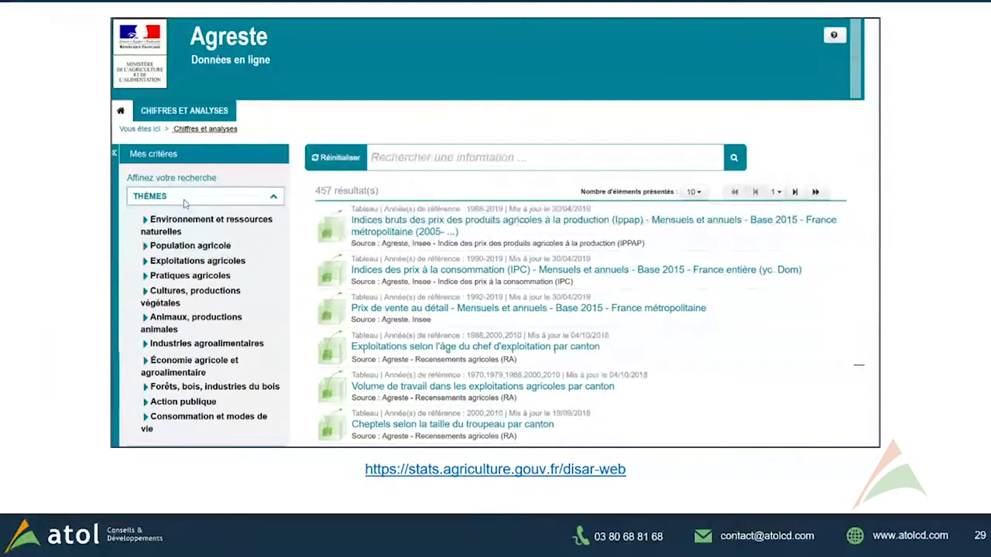
click(455, 470)
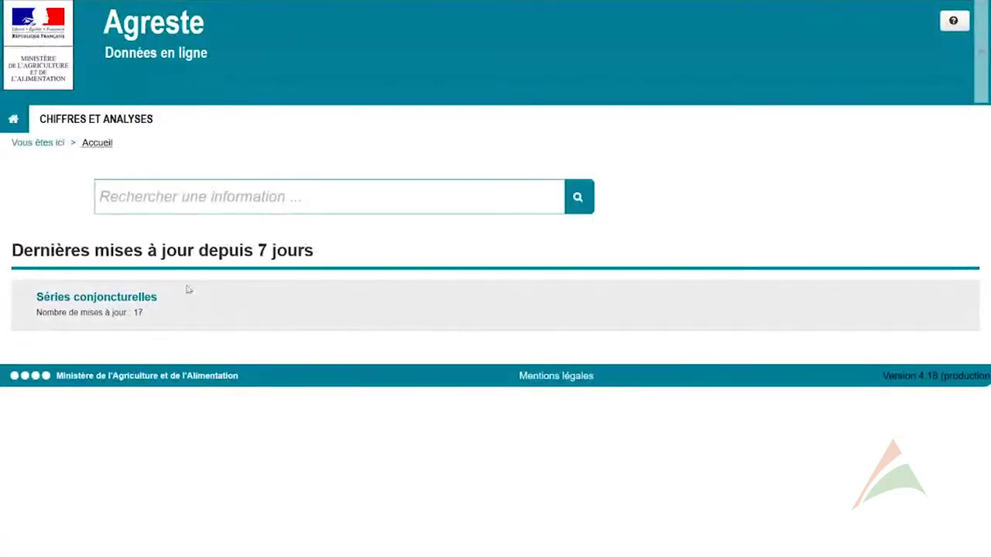
- Search the Agreste online data for "production"
click(169, 199)
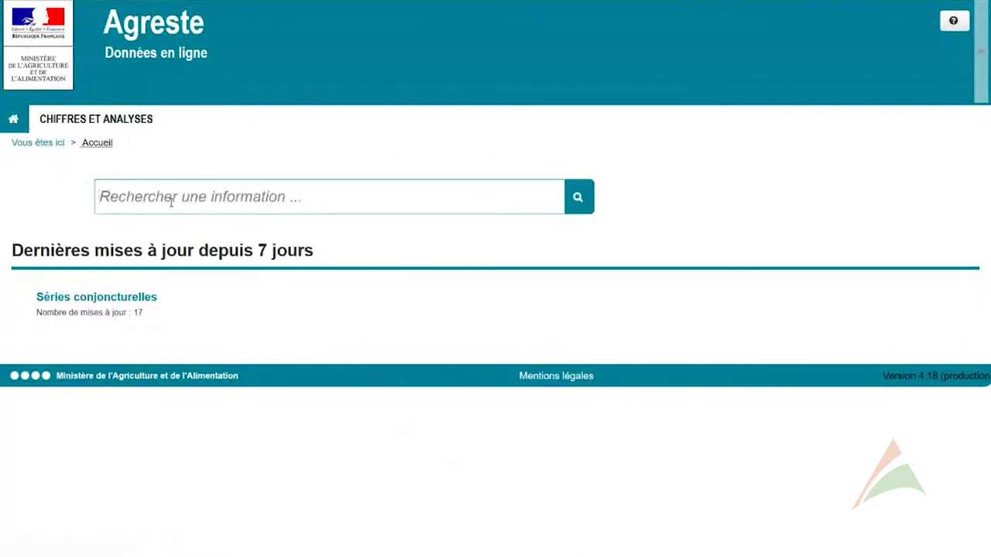
text(prodcu)
key(BackSpace)
key(BackSpace)
text(uction)
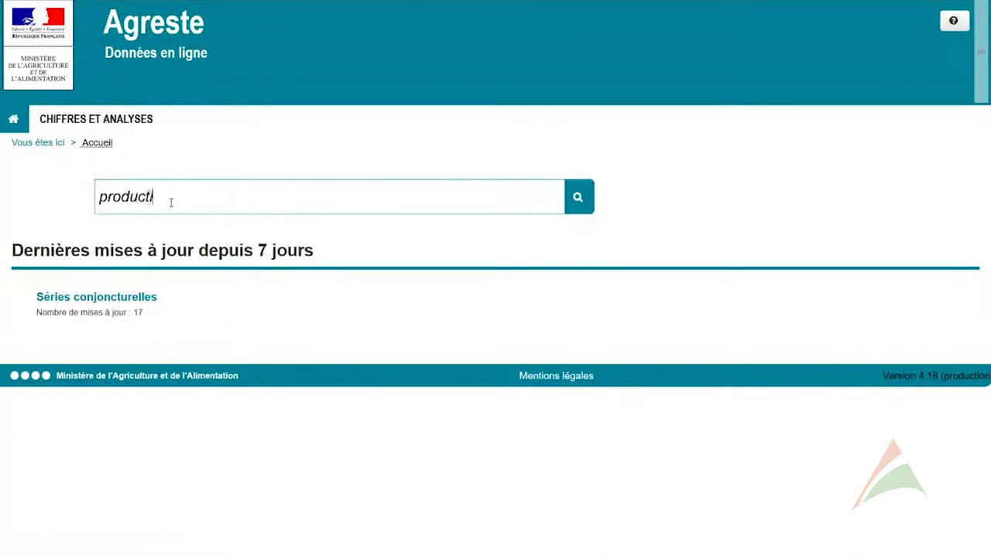
key(Return)
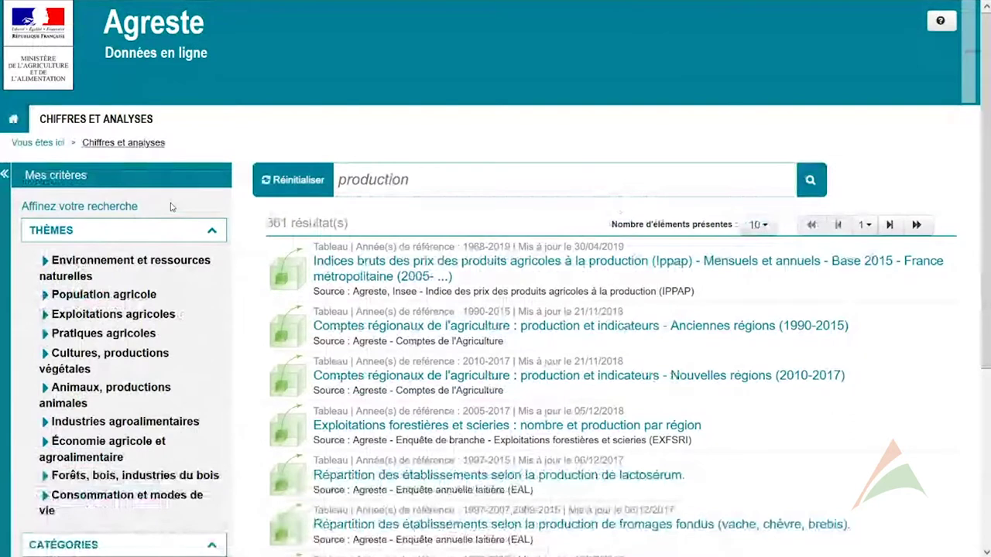
- Replace the search term with "vigne" and search the Agreste data for it
drag(409, 179, 325, 179)
text(vignes)
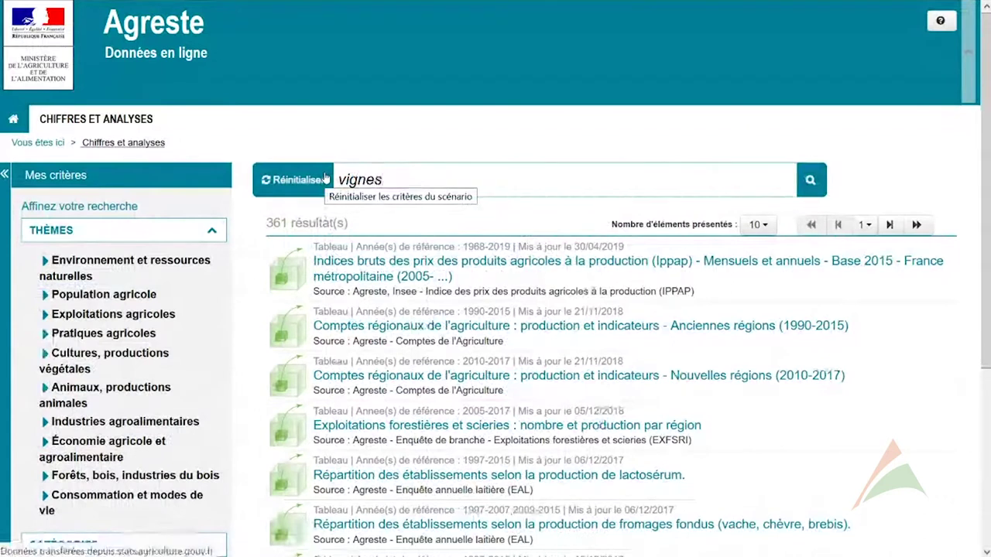
key(BackSpace)
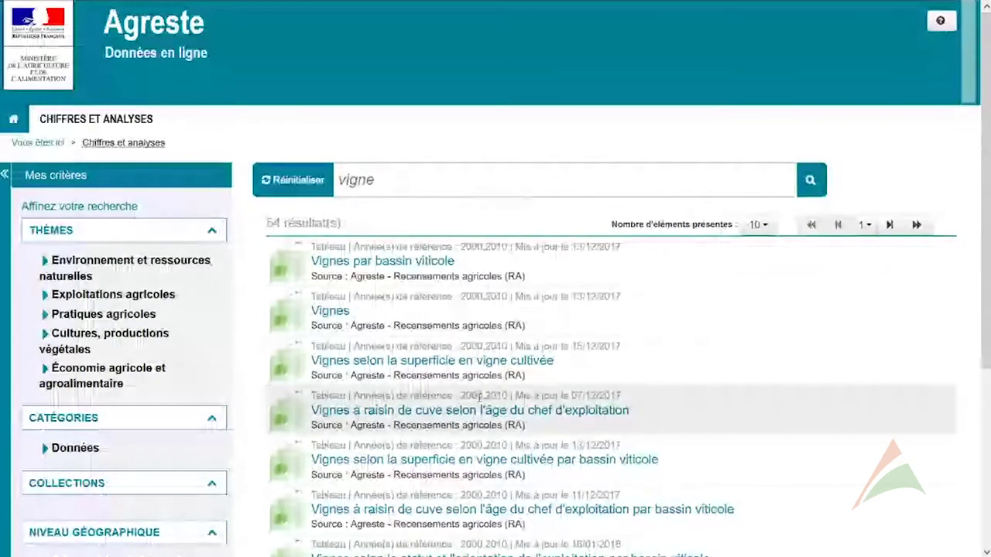
- Clear the search term, rerun the search, and filter the tables by the Viticulture theme under Cultures, productions végétales
double_click(356, 180)
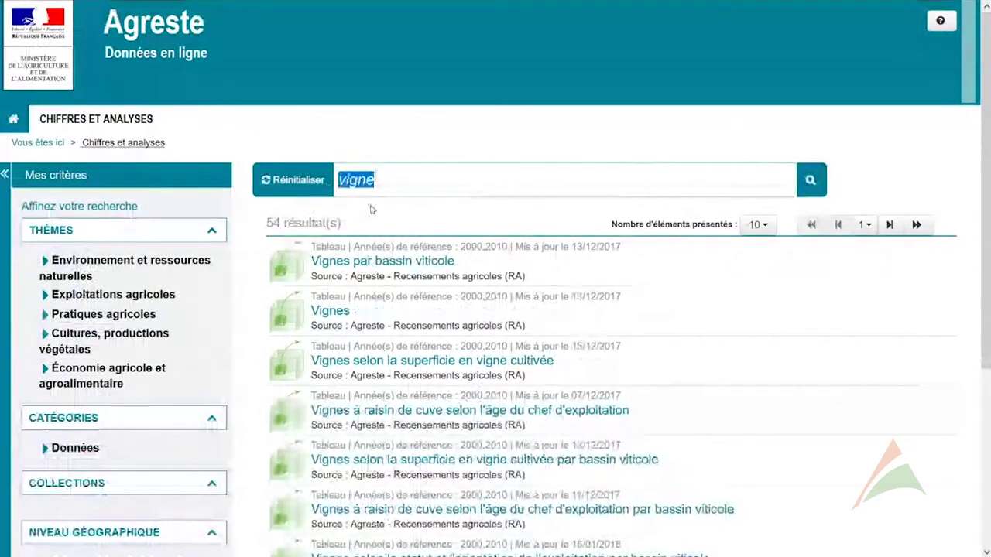
key(BackSpace)
click(810, 182)
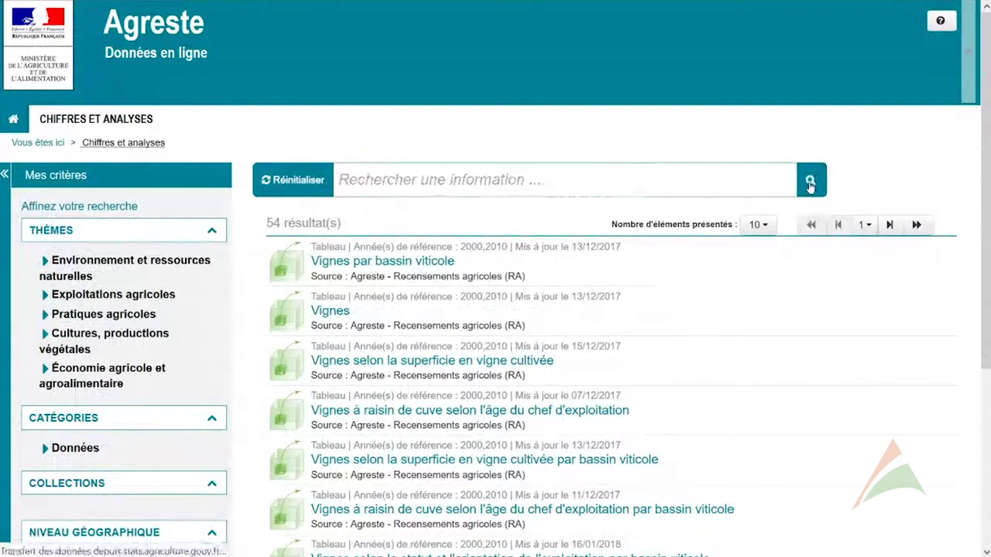
click(45, 353)
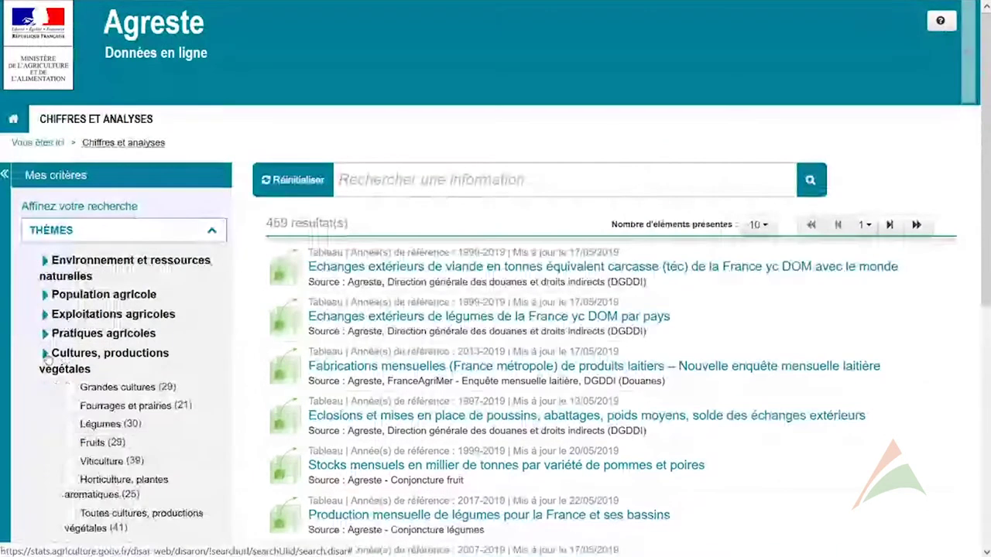
click(44, 334)
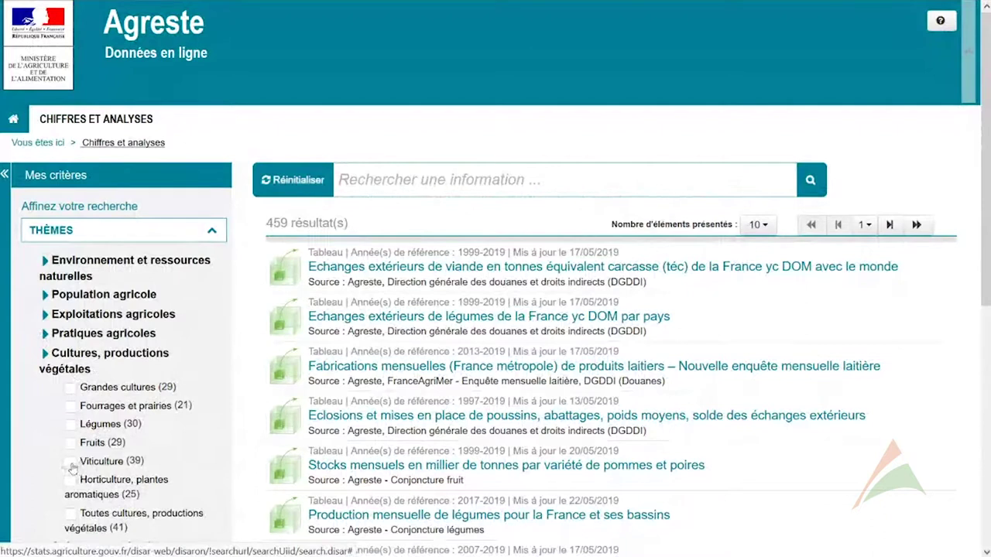
click(70, 463)
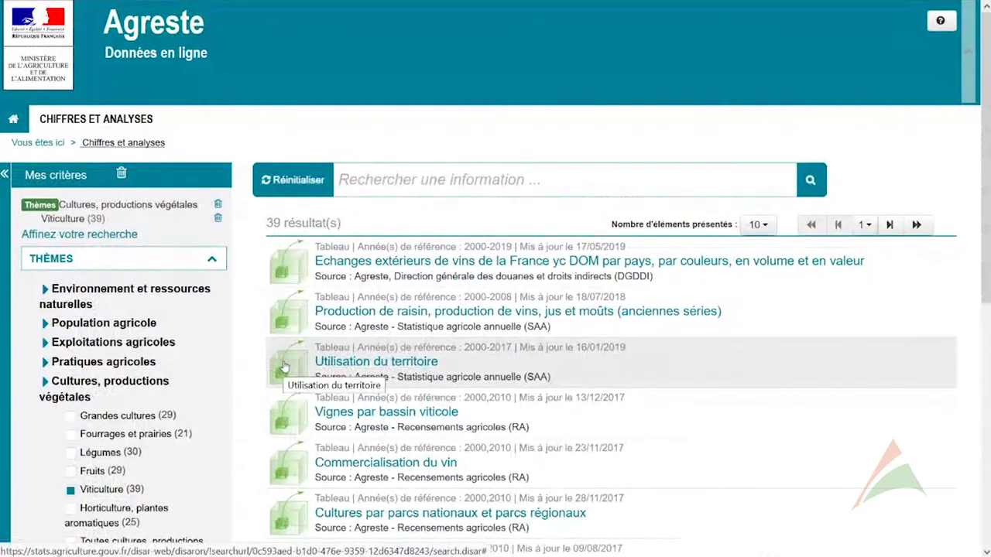
- Open the details of the Utilisation du territoire table and expand its characteristics
click(365, 364)
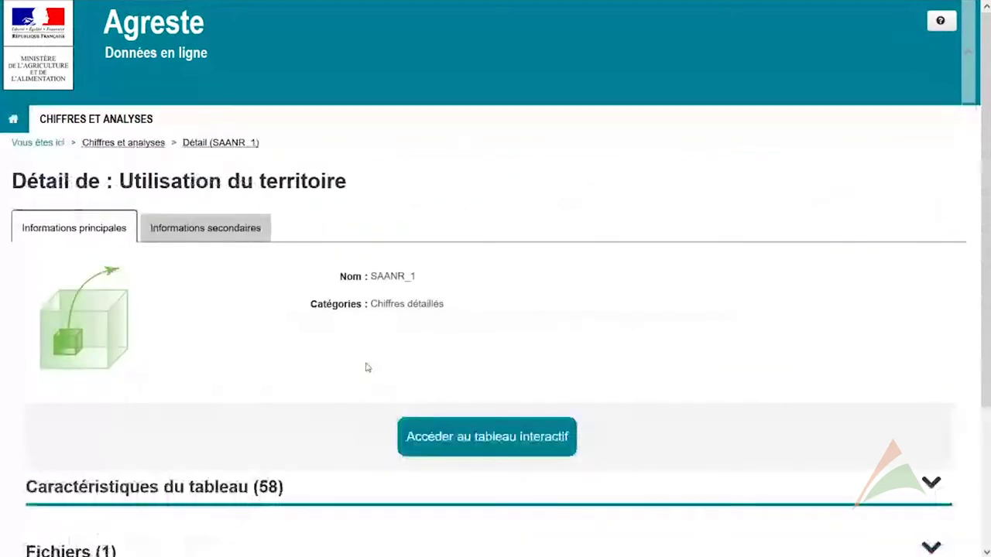
scroll(317, 351, down, 2)
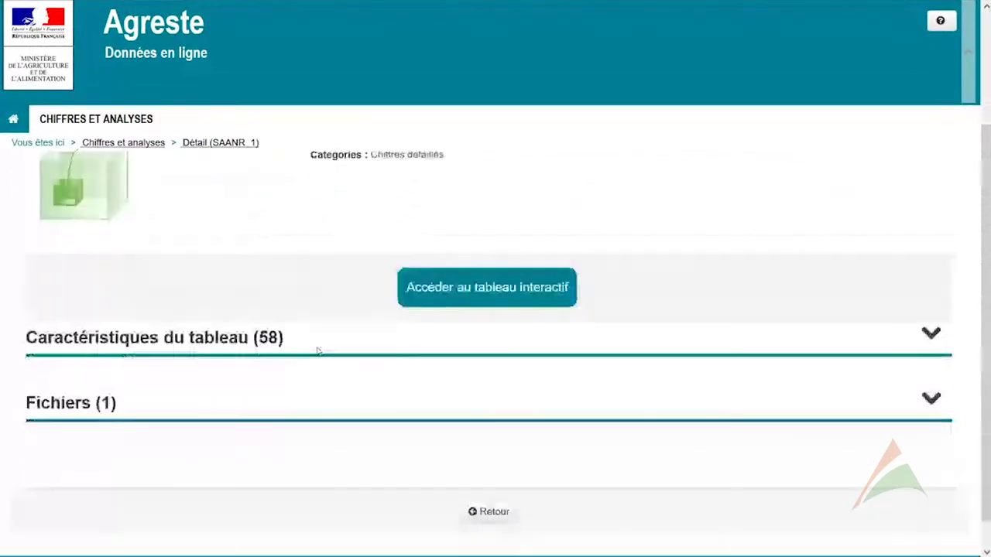
click(317, 348)
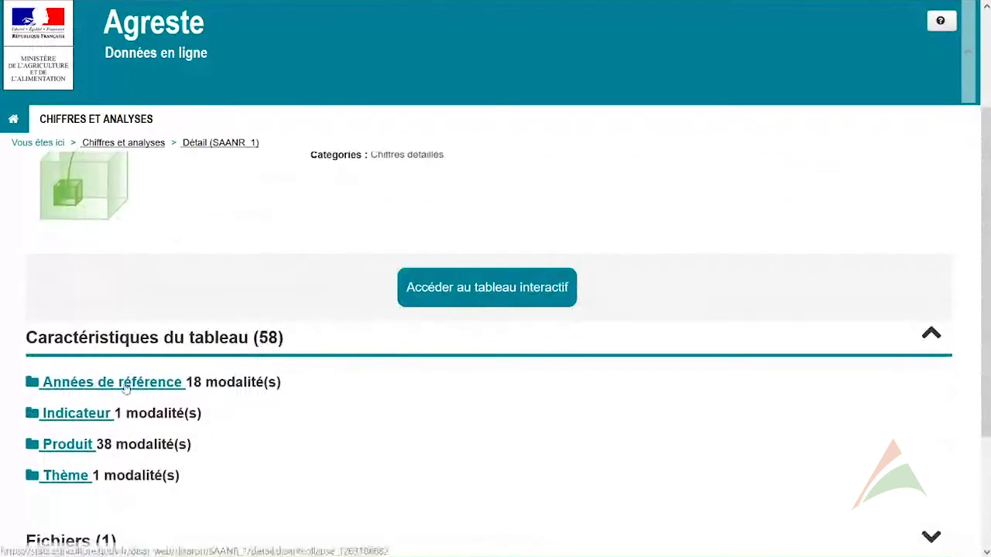
- Examine the lists of reference years and products in the table's characteristics, collapsing each one after viewing
click(177, 387)
drag(15, 416, 40, 402)
click(72, 396)
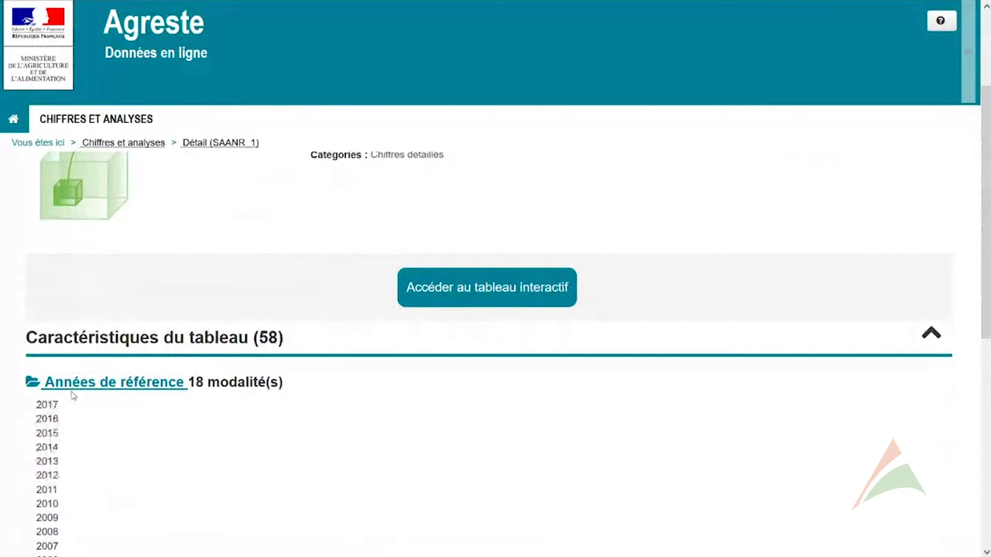
click(75, 383)
click(72, 444)
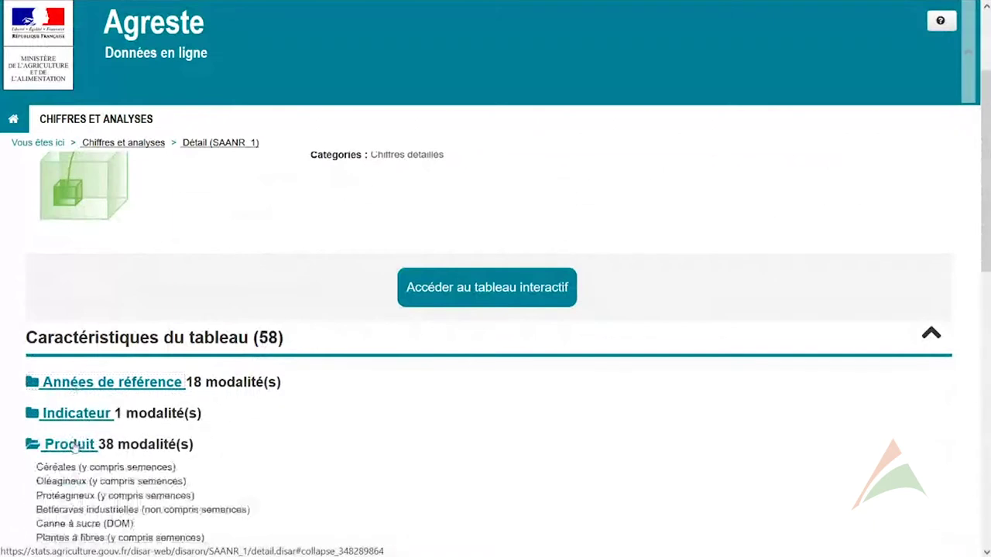
scroll(216, 412, down, 1)
scroll(216, 413, up, 1)
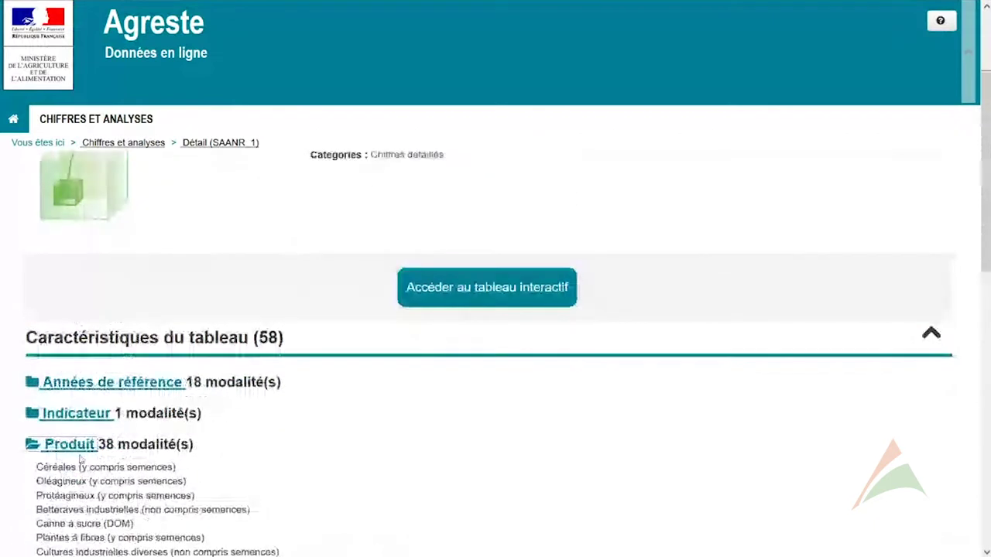
click(55, 444)
- Open the interactive Utilisation du territoire table and restrict the Produit selection to Vignes
click(490, 288)
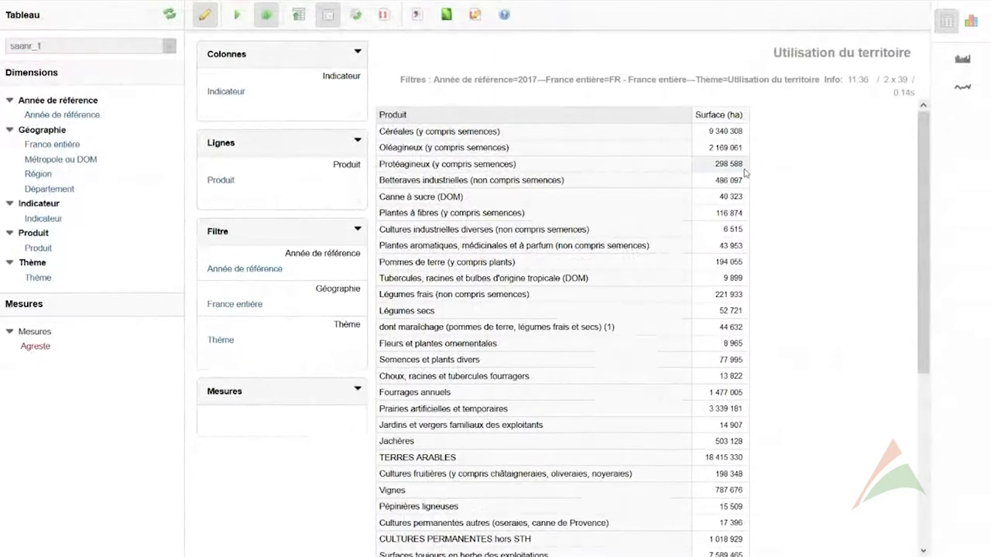
click(220, 181)
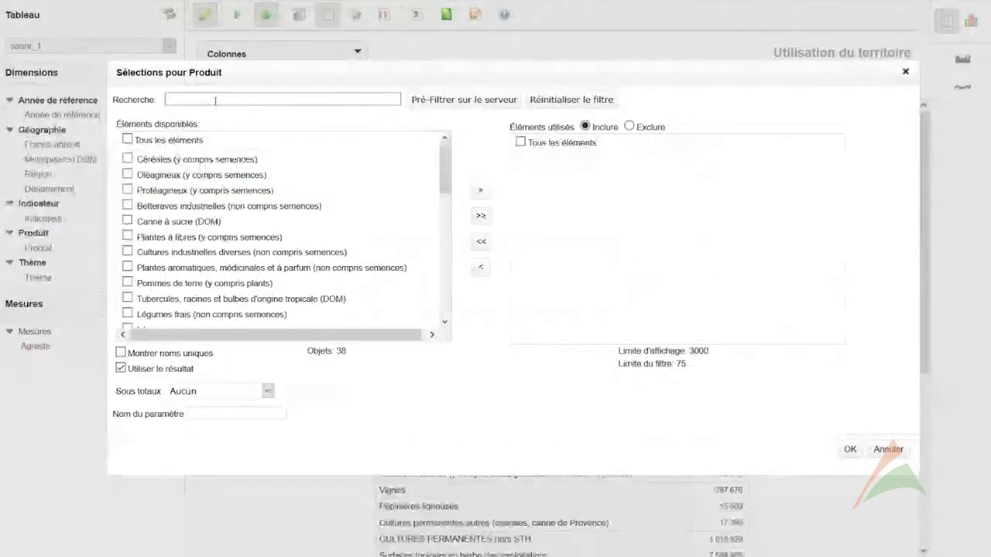
text(vign)
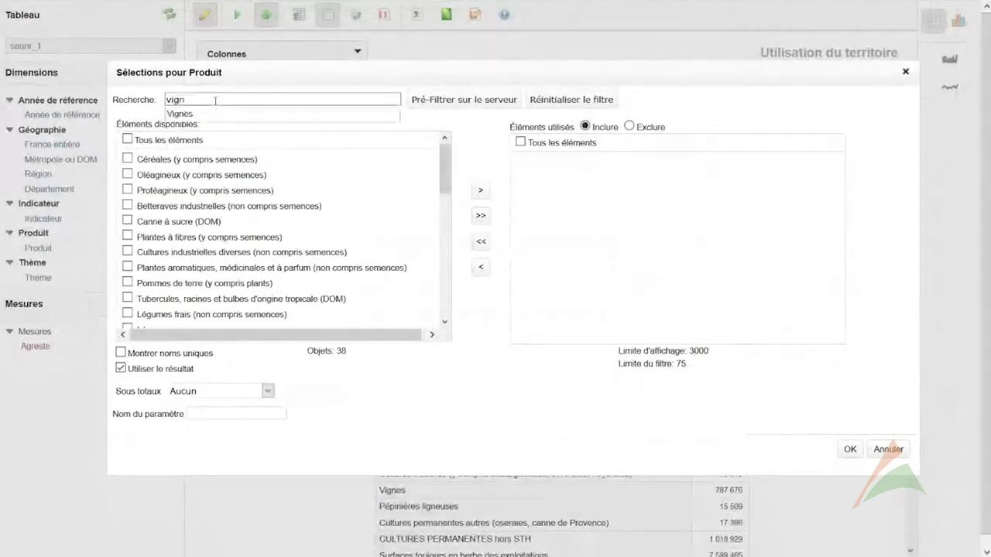
click(202, 115)
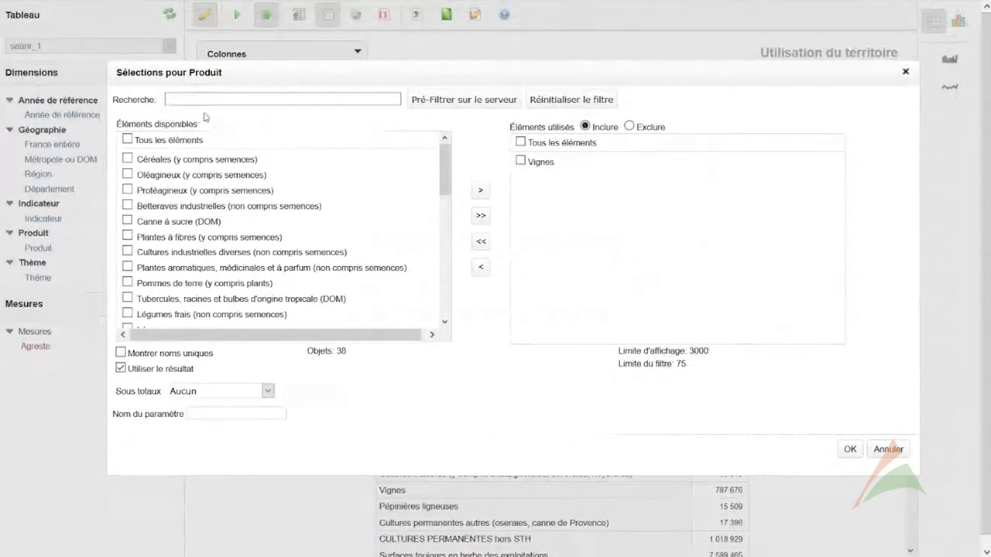
click(850, 452)
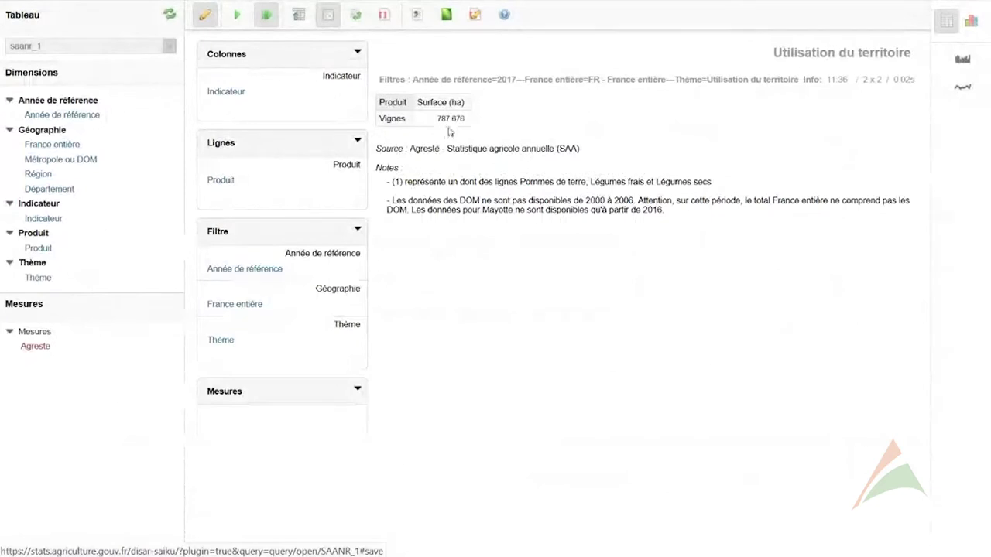
drag(439, 118, 468, 127)
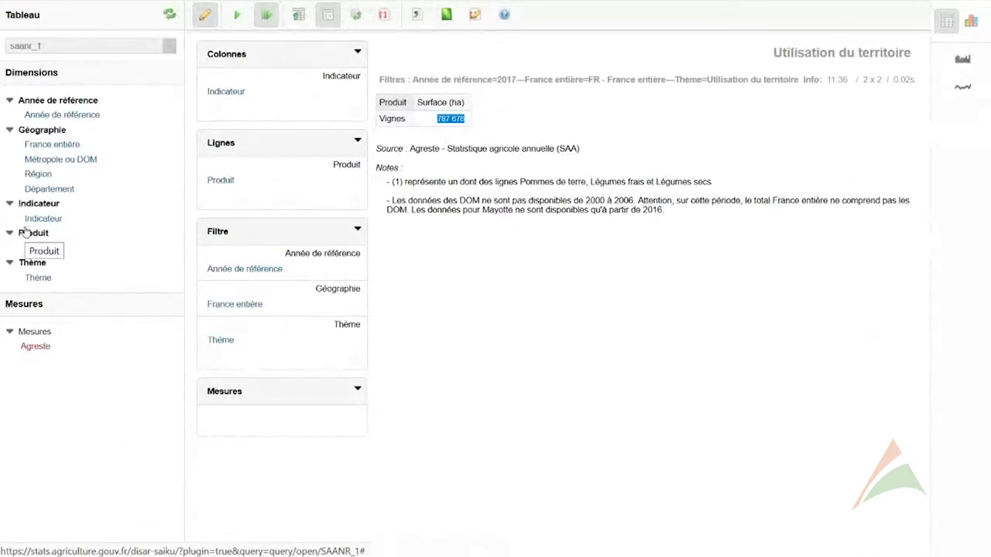
- Add the Région level to the vineyard area table and swap its rows and columns
double_click(38, 174)
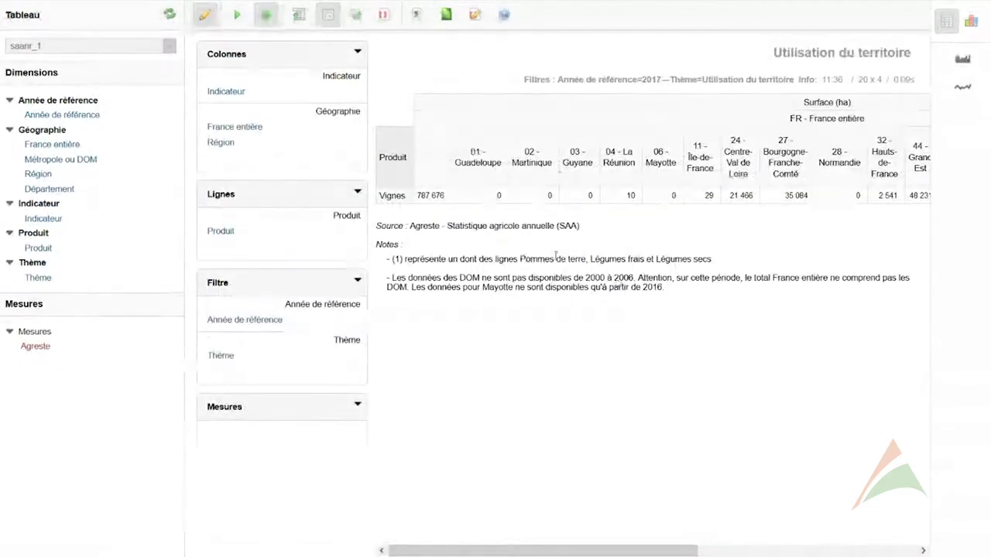
click(360, 16)
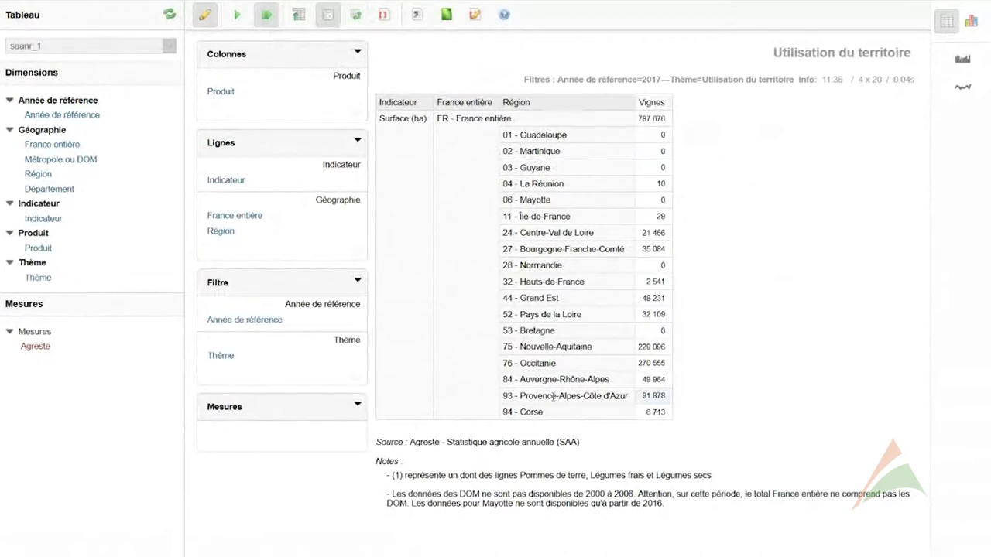
- Restrict the Région selection to 27 - Bourgogne-Franche-Comté
click(223, 234)
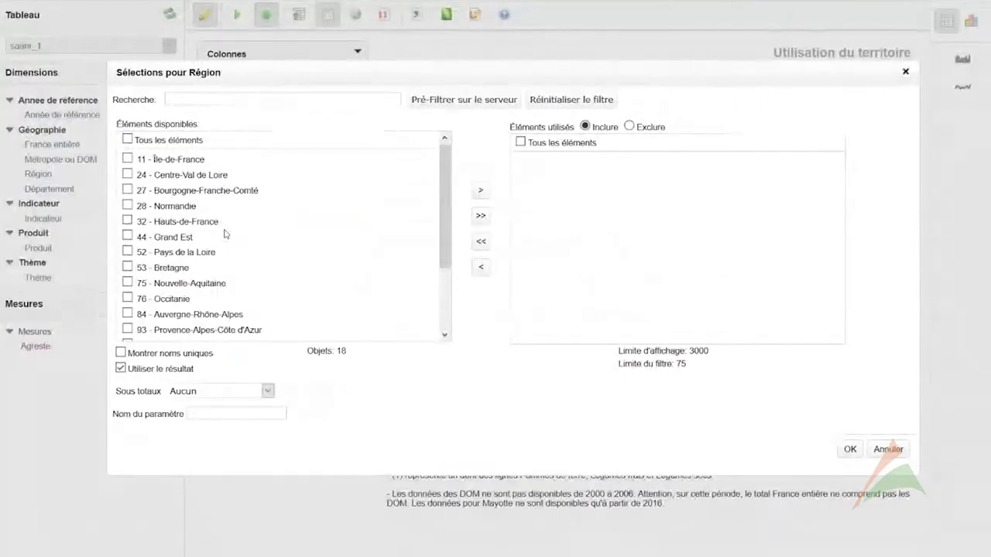
click(199, 99)
text(Bour)
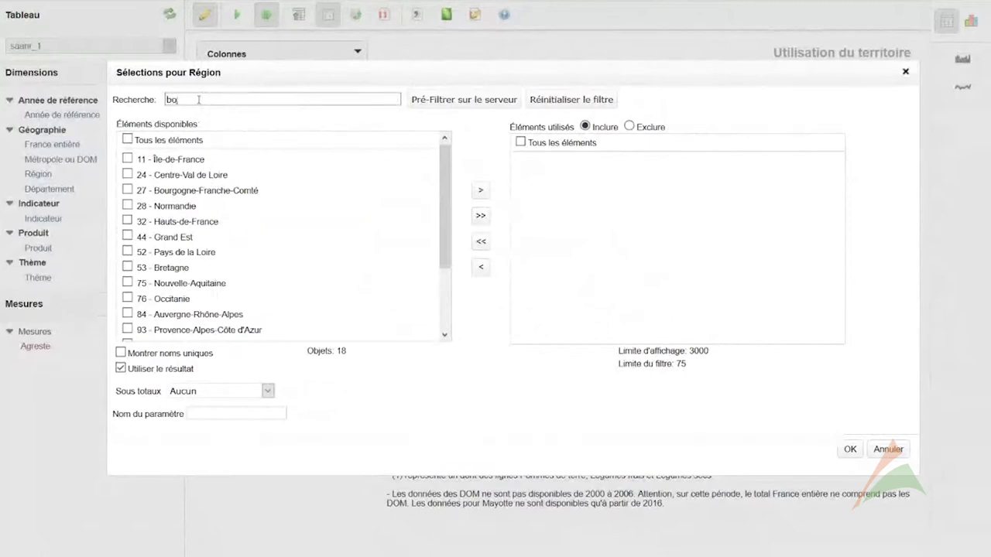
click(207, 115)
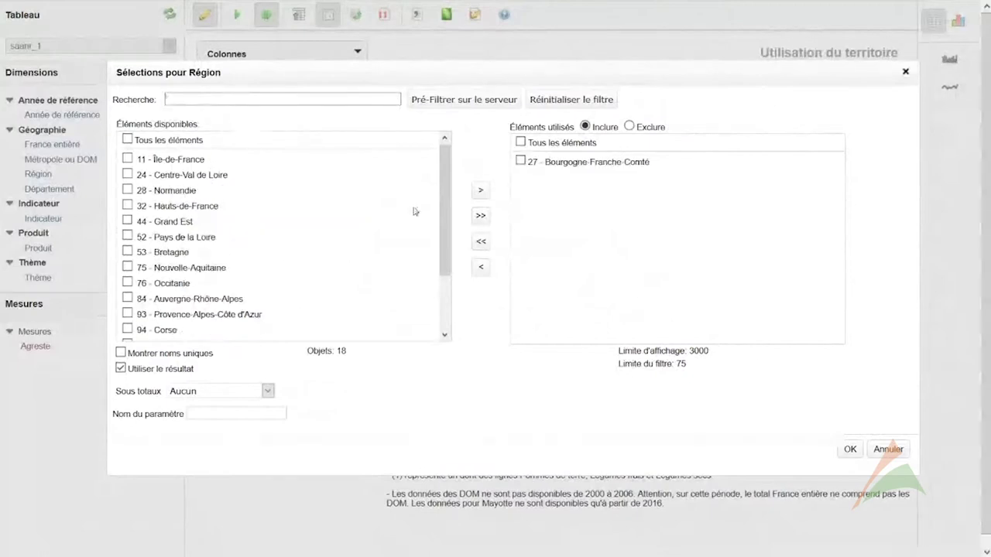
click(852, 449)
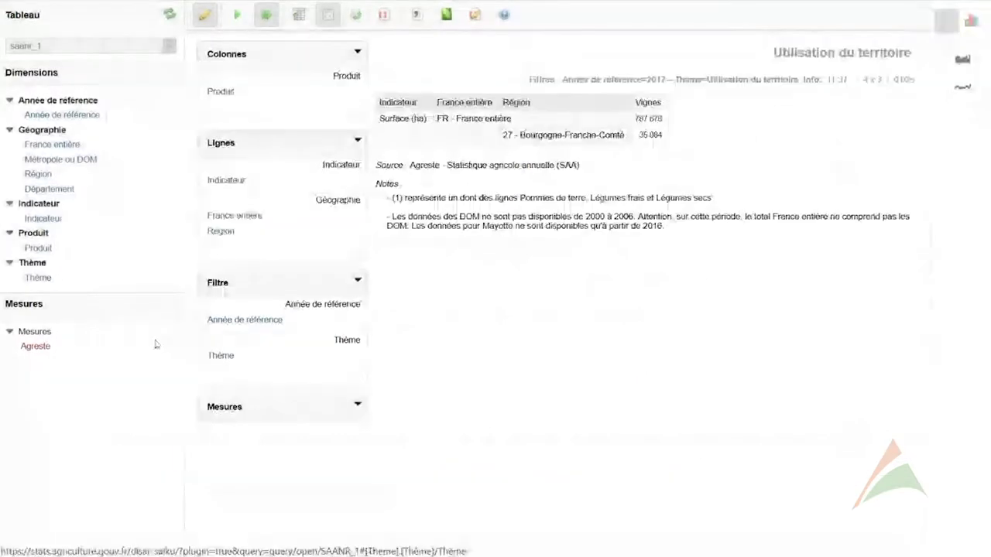
- Add the Département level to the rows and the Année de référence dimension to the columns
click(51, 189)
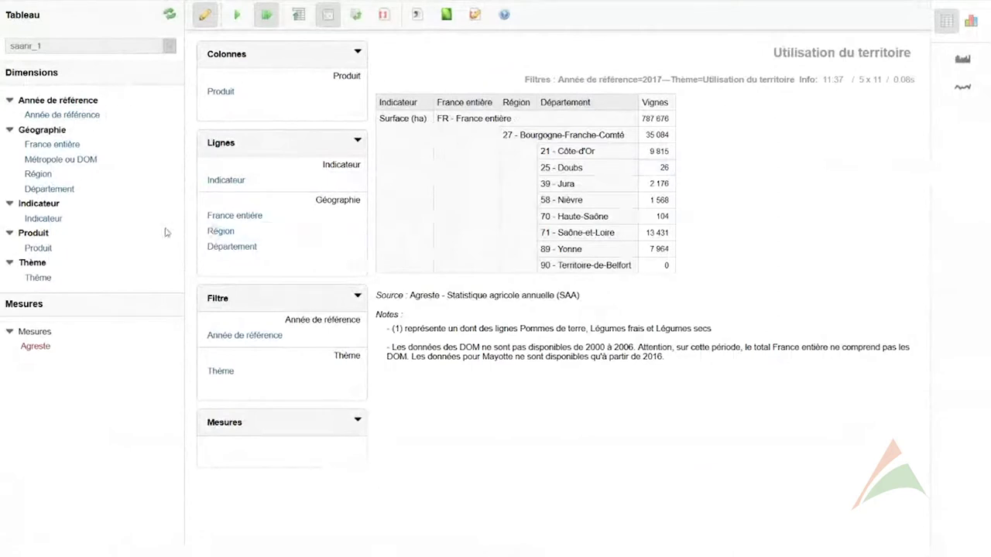
click(39, 114)
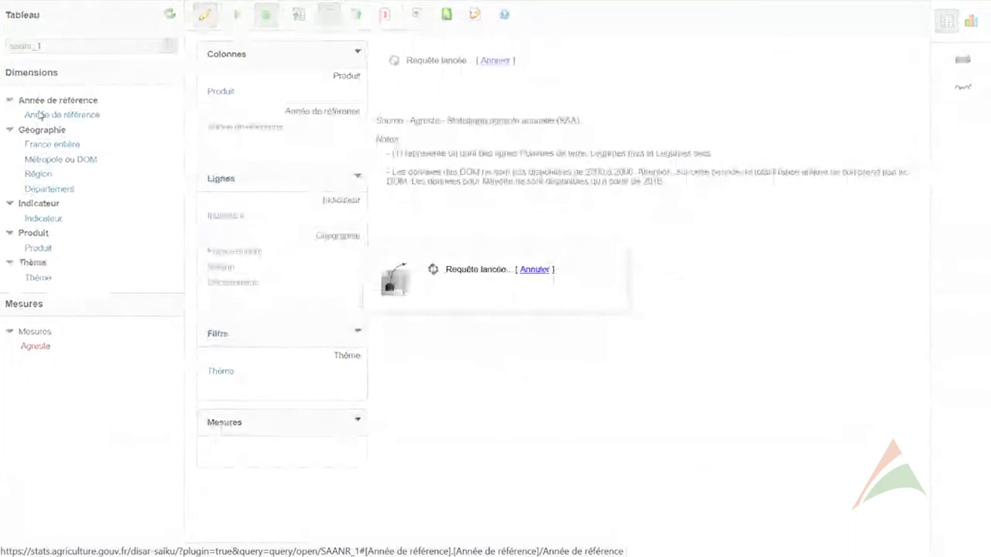
- Restrict the Année de référence selection to the years 2014, 2015, 2016 and 2017
click(232, 127)
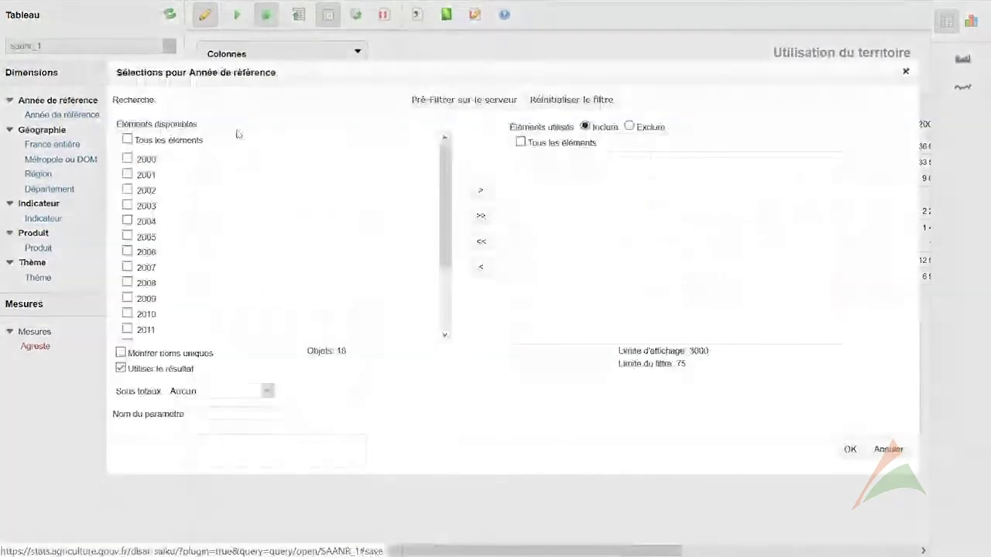
scroll(216, 265, down, 3)
click(127, 288)
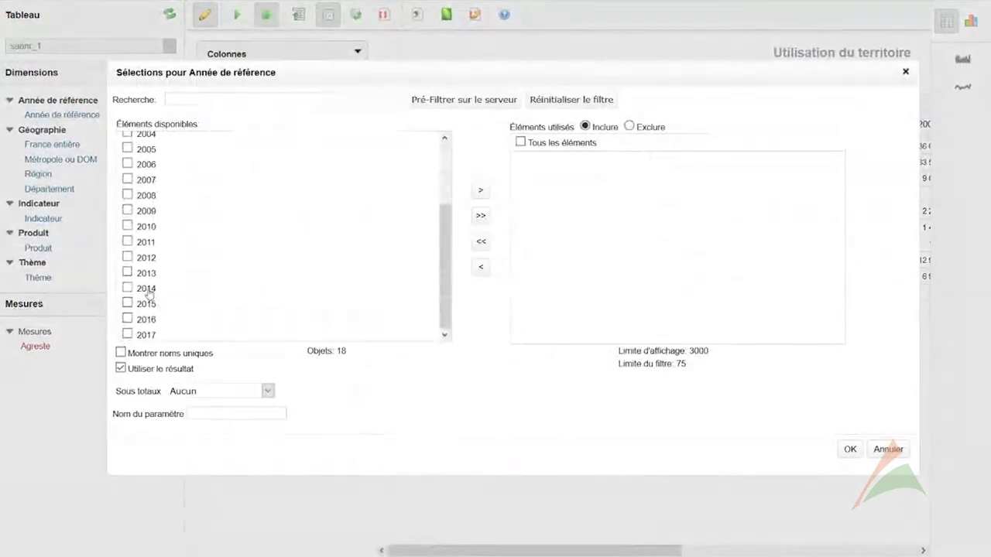
click(148, 305)
click(148, 320)
click(148, 335)
click(478, 192)
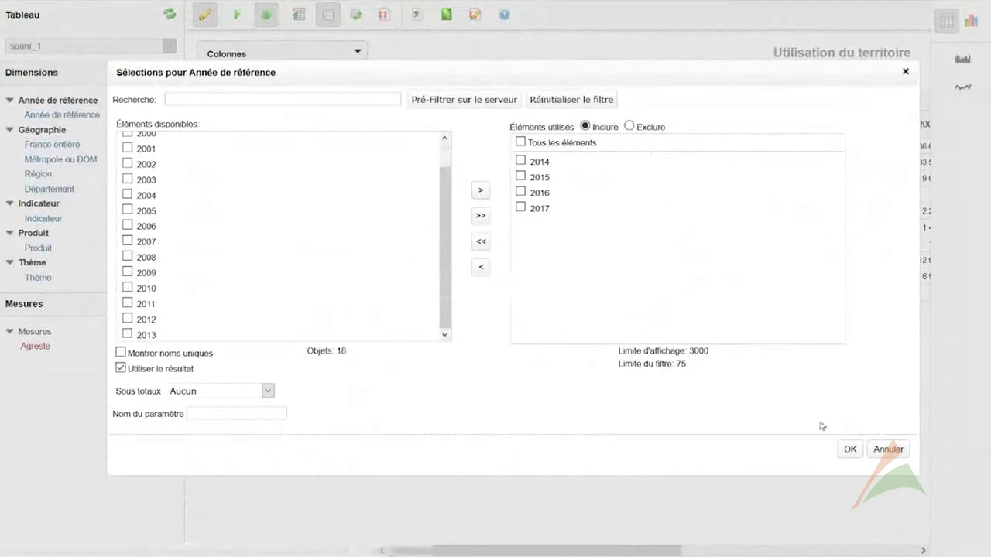
click(847, 449)
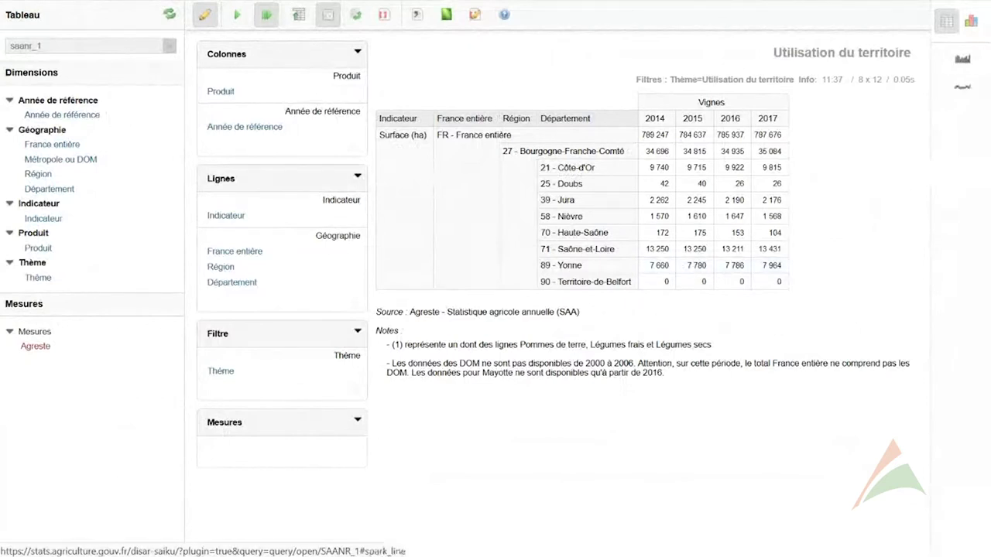
- View the vineyard areas as stacked bar, multiple bar, area and treemap charts, and return to the table view
click(973, 22)
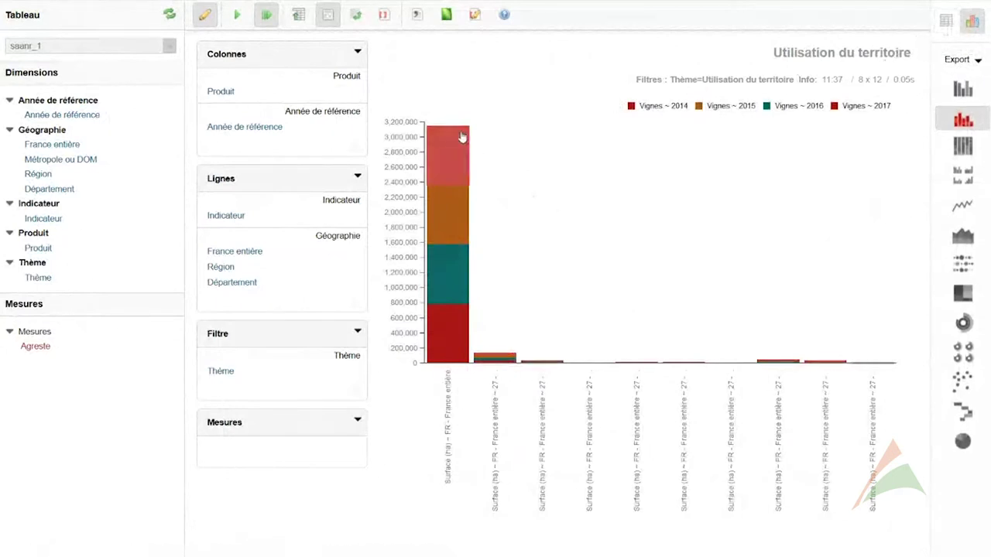
mouse_move(461, 137)
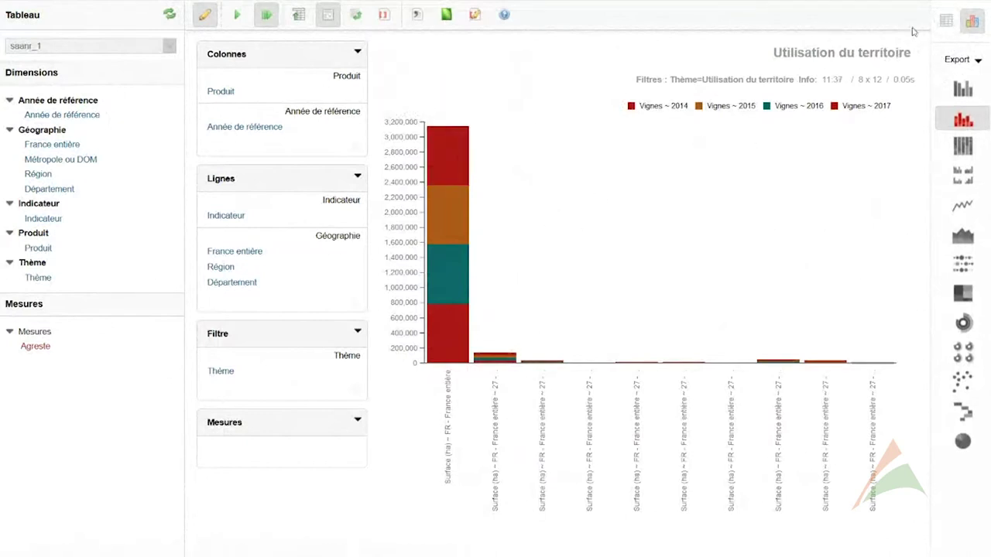
click(963, 176)
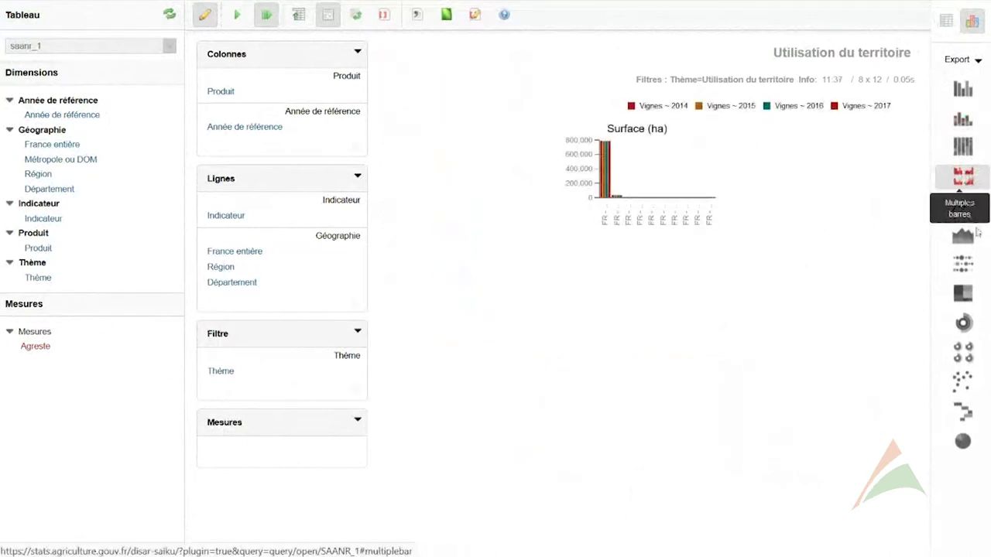
click(963, 237)
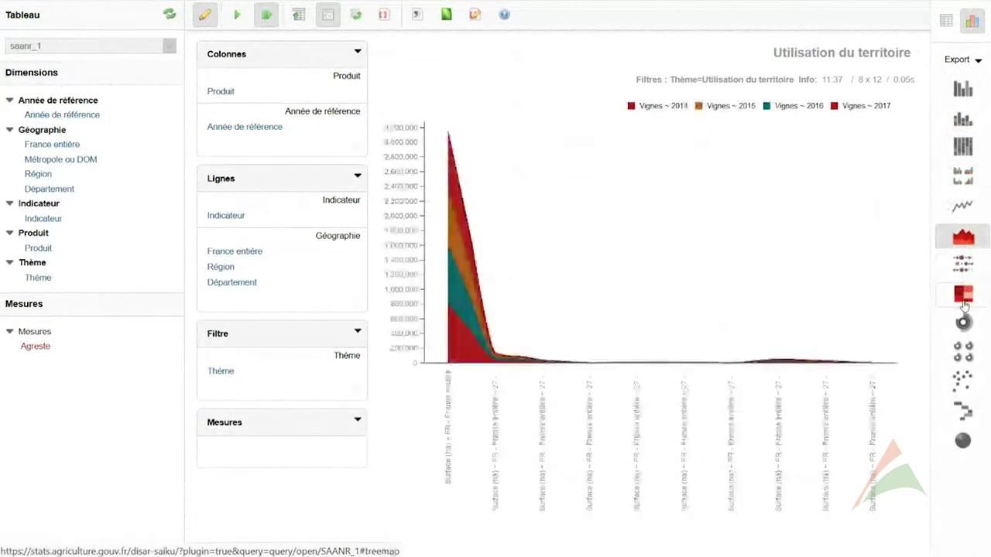
click(964, 302)
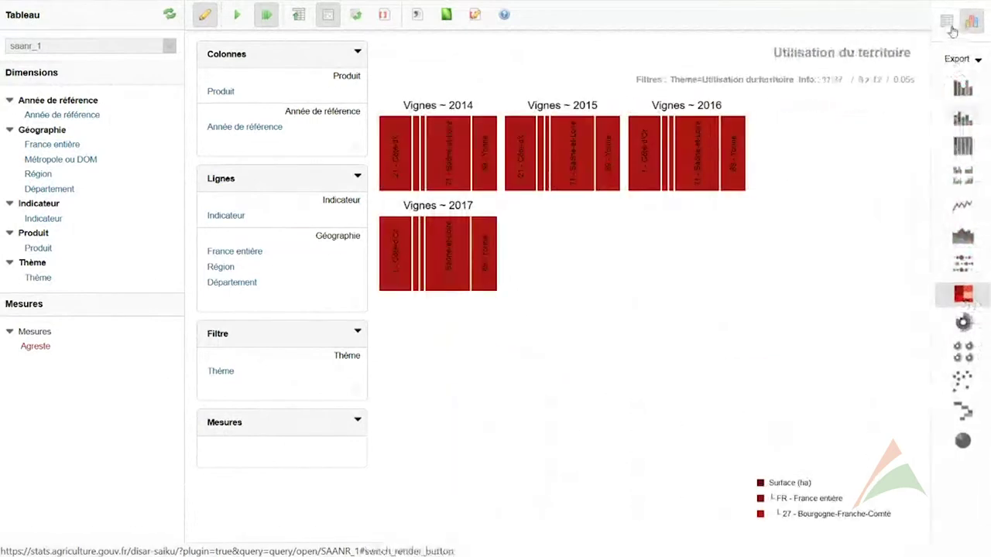
click(953, 31)
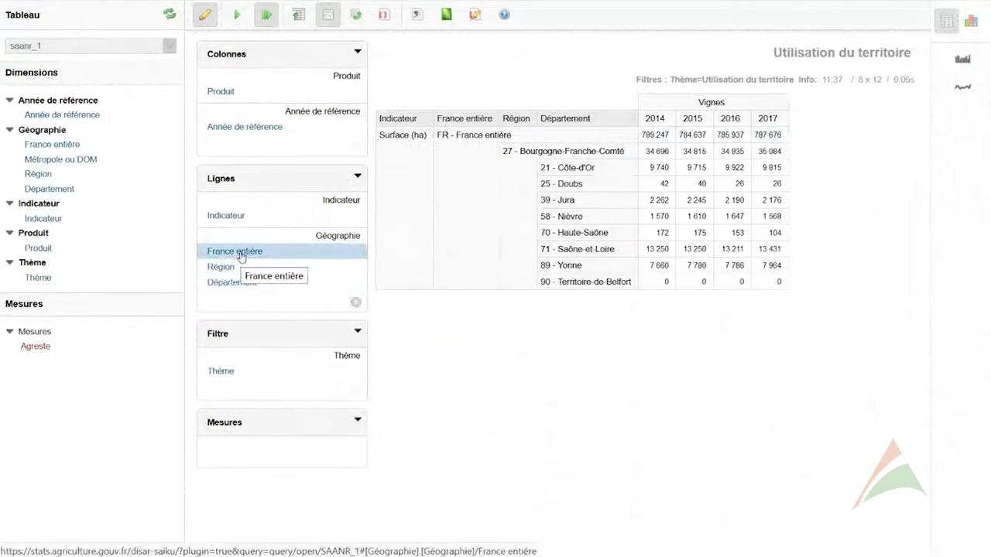
- Export the vineyard table as the spreadsheet SAANR_1.ods, save the file and open it in LibreOffice Calc
click(447, 16)
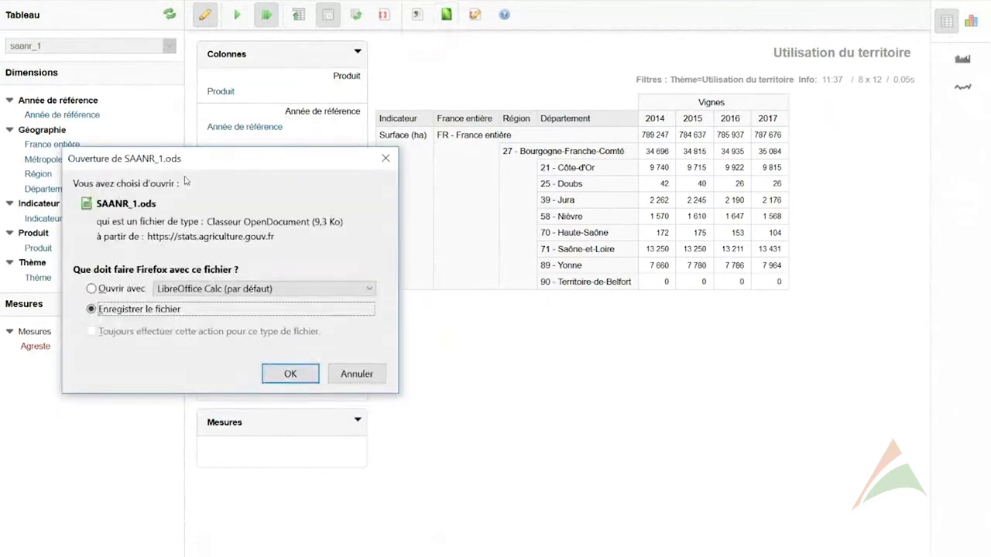
click(287, 376)
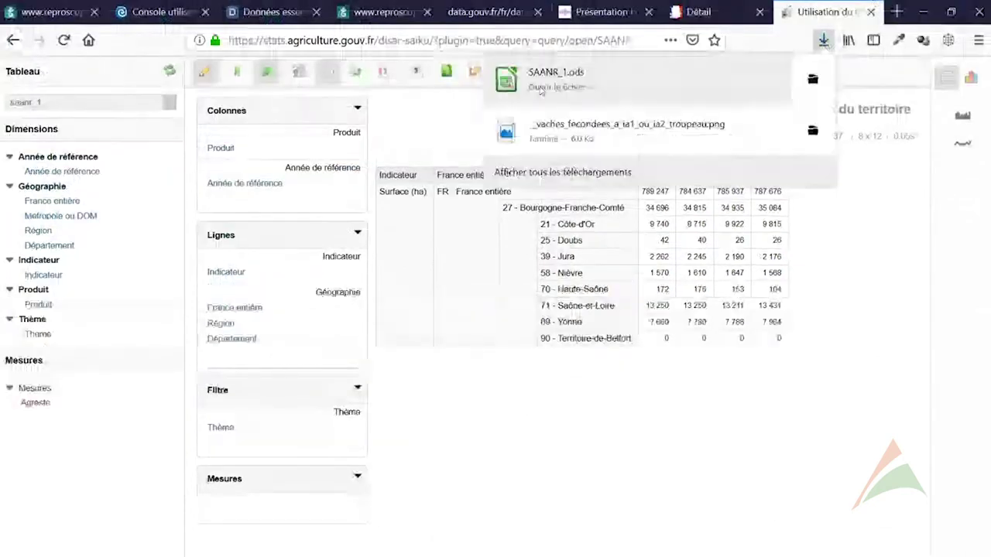
click(540, 90)
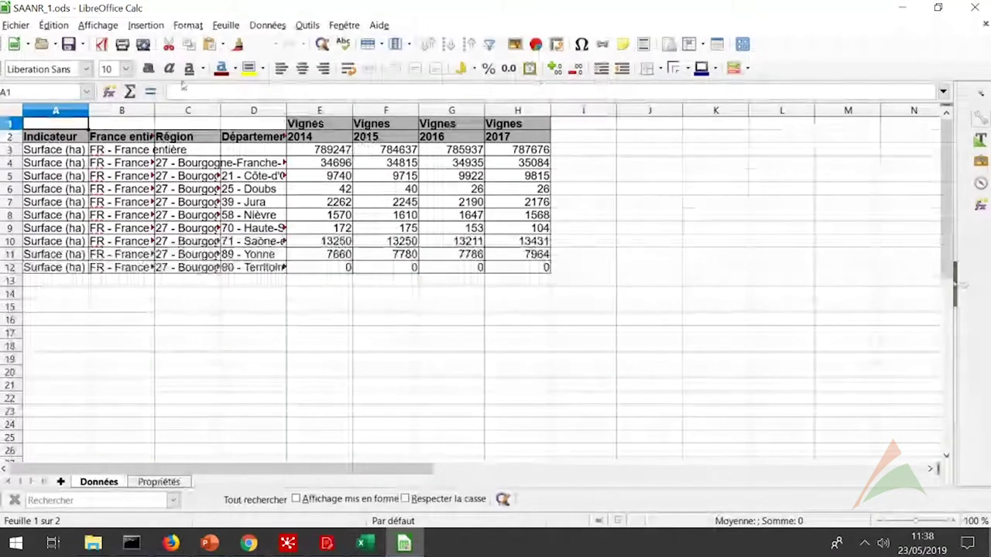
- Widen the Indicateur column in the Données sheet of SAANR_1.ods and close the spreadsheet
key(ctrl+a)
click(76, 111)
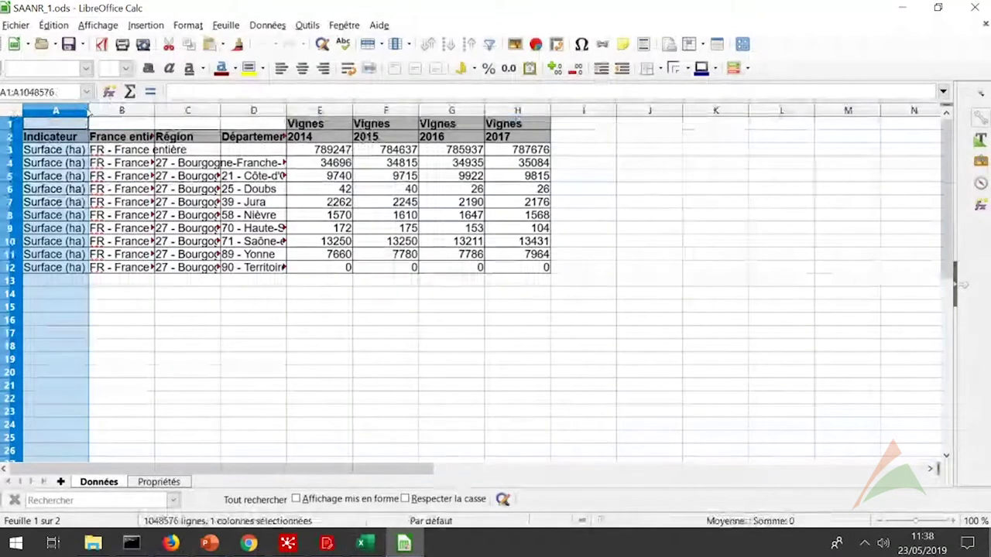
drag(90, 111, 152, 110)
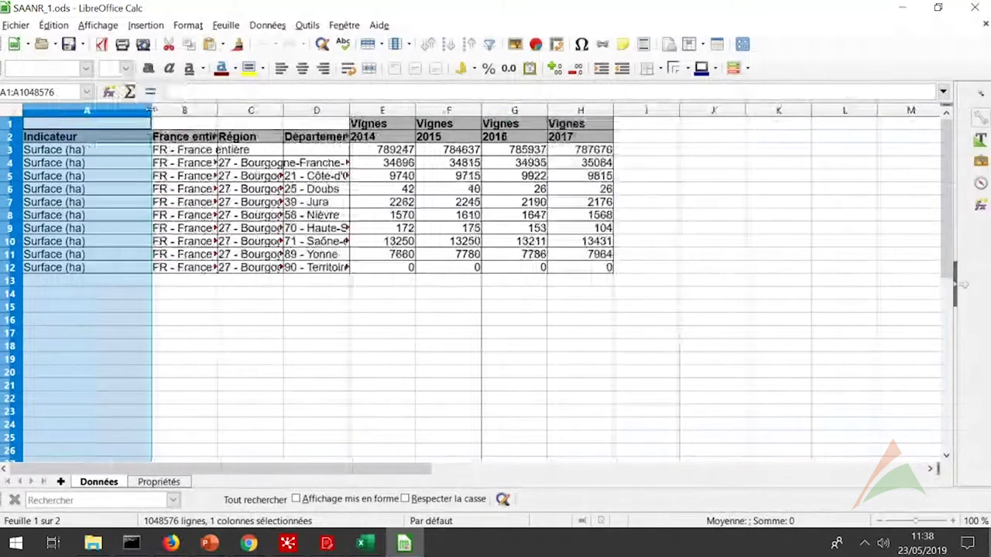
click(449, 215)
click(399, 216)
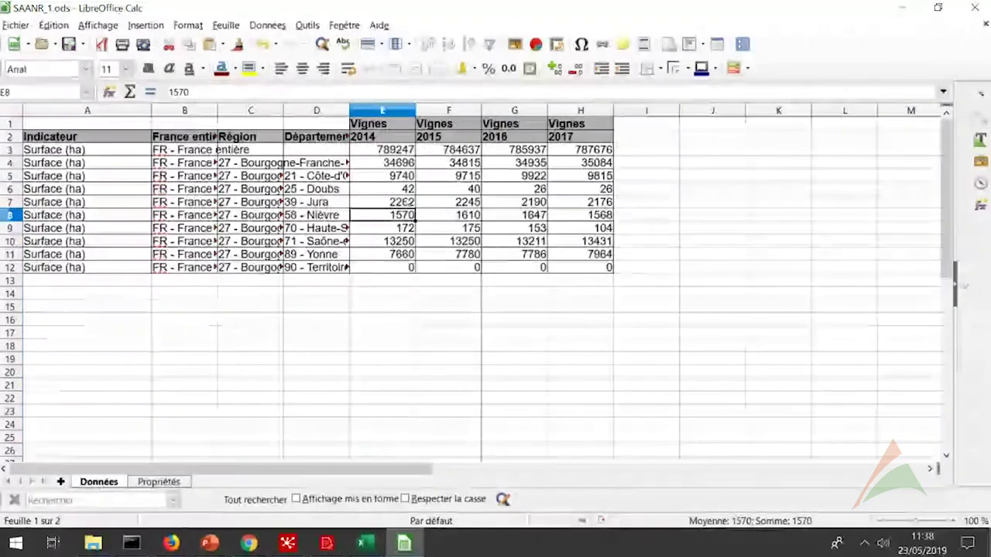
key(ctrl+w)
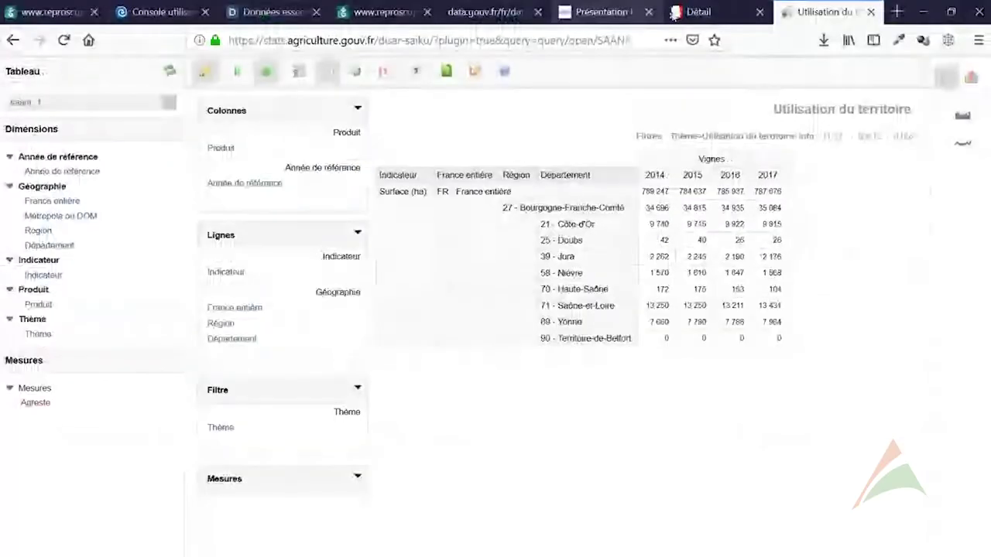
- Return to the Agreste home page from the table's Détail page and select the search term "production"
click(735, 17)
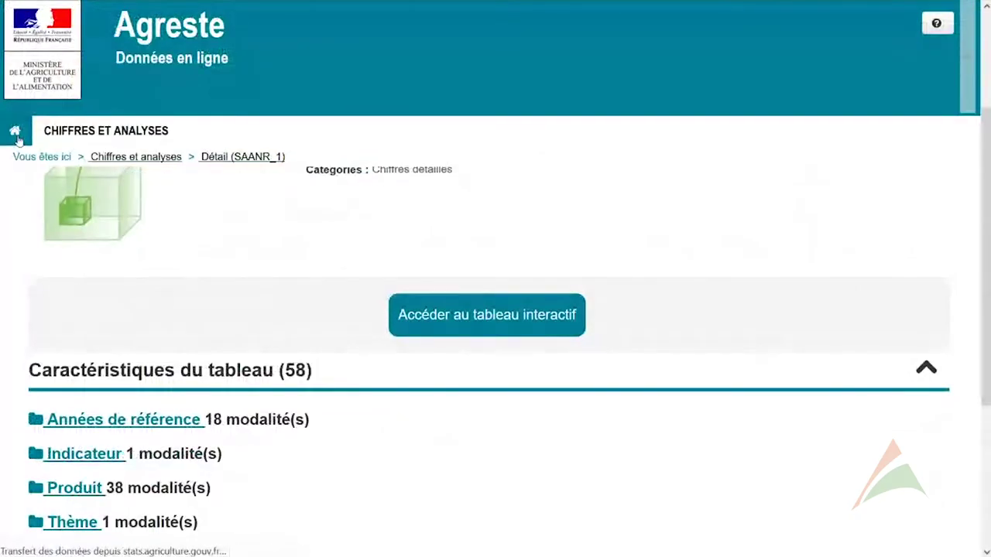
click(16, 133)
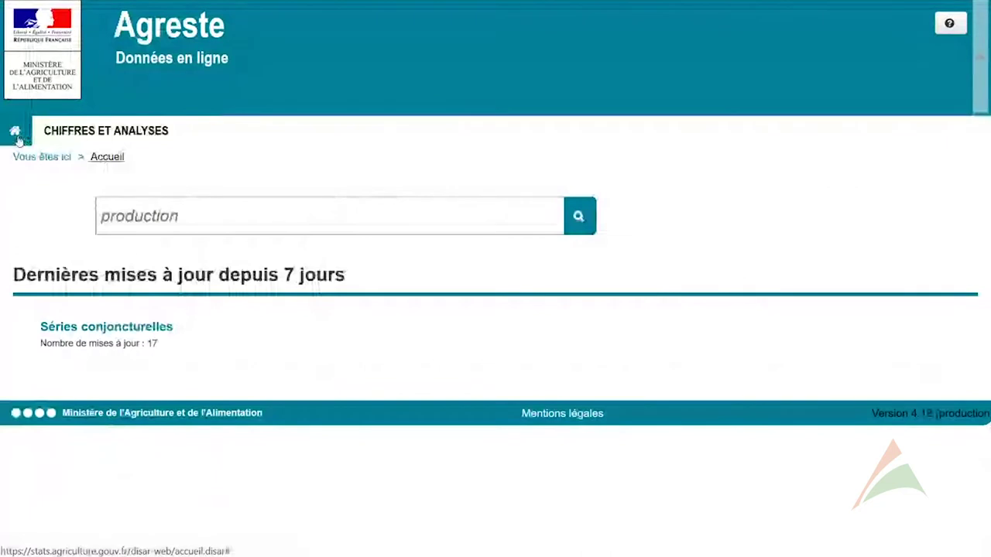
drag(232, 214, 108, 216)
key(BackSpace)
key(BackSpace)
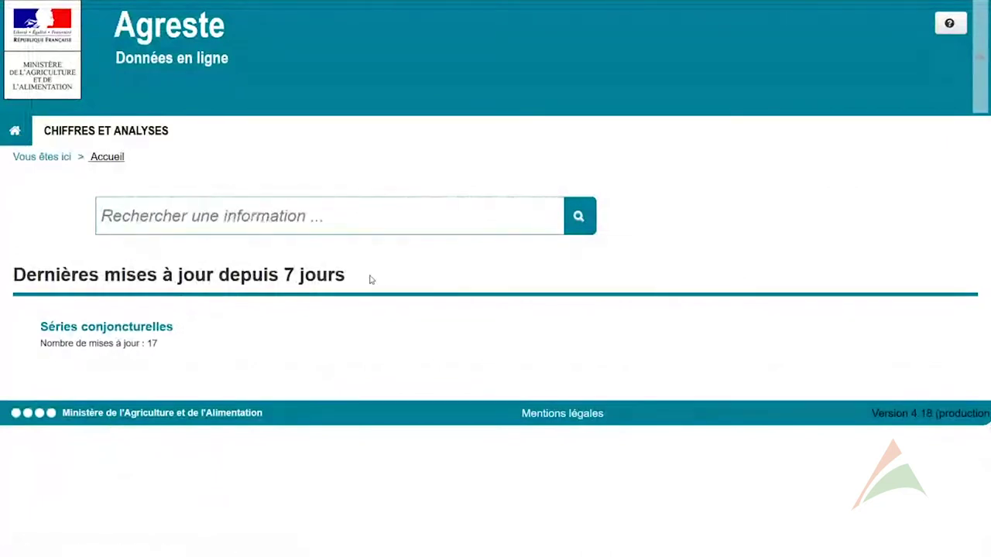
click(15, 133)
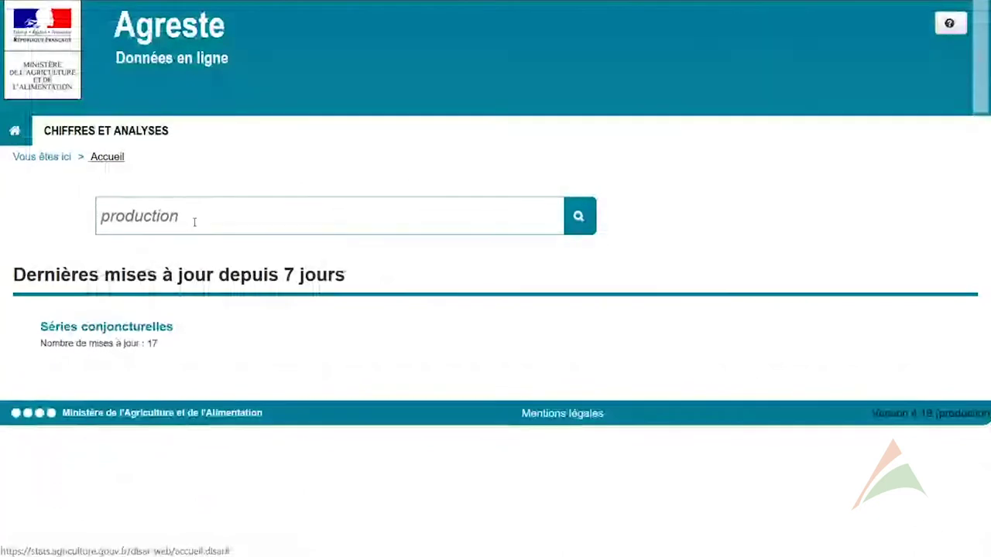
drag(194, 222, 47, 192)
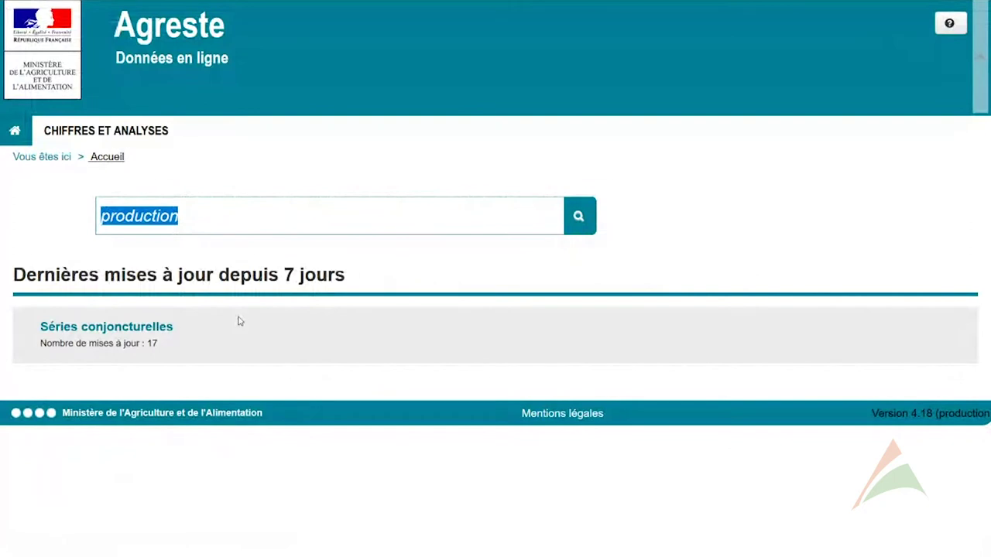
key(alt+Tab)
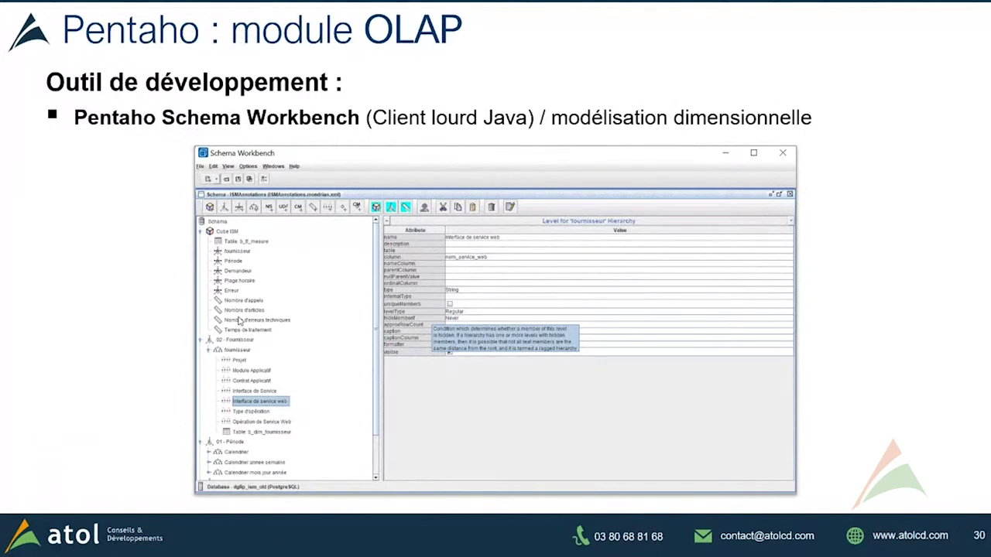
key(Right)
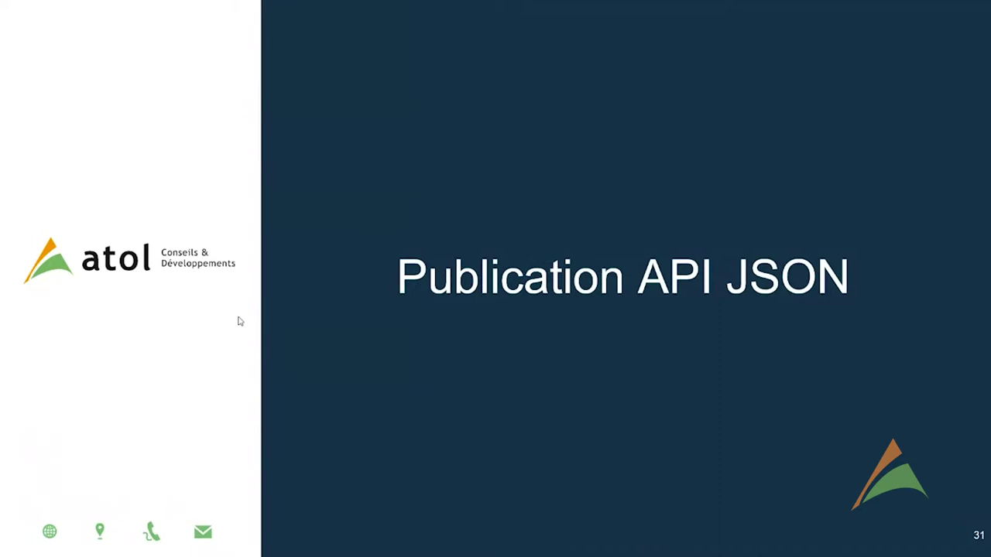
- Switch to Pentaho Data Integration, preview the Client HTTP step's output in demo_api_opendata, and bring up the json_output_webinar transformation
key(alt+Tab)
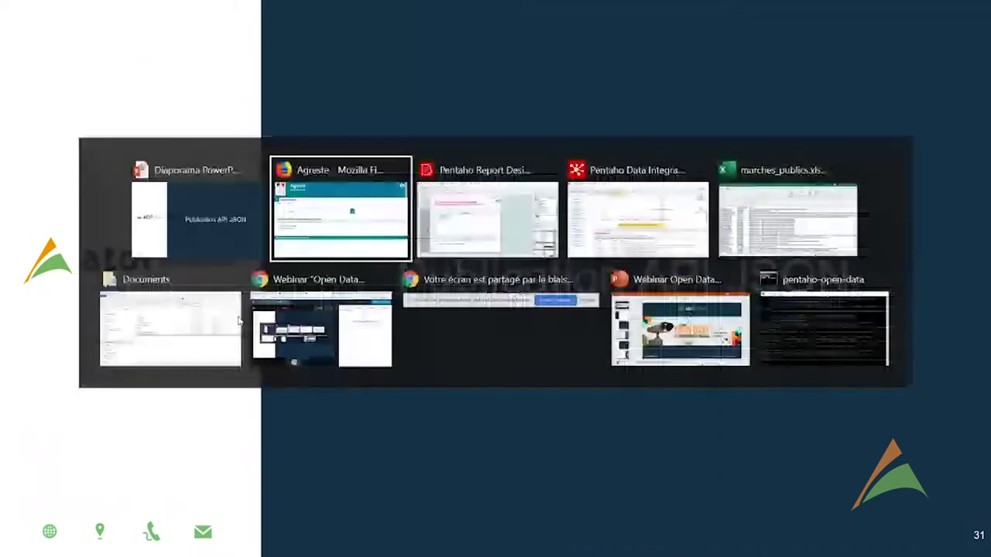
key(alt+Tab)
key(alt+Tab)
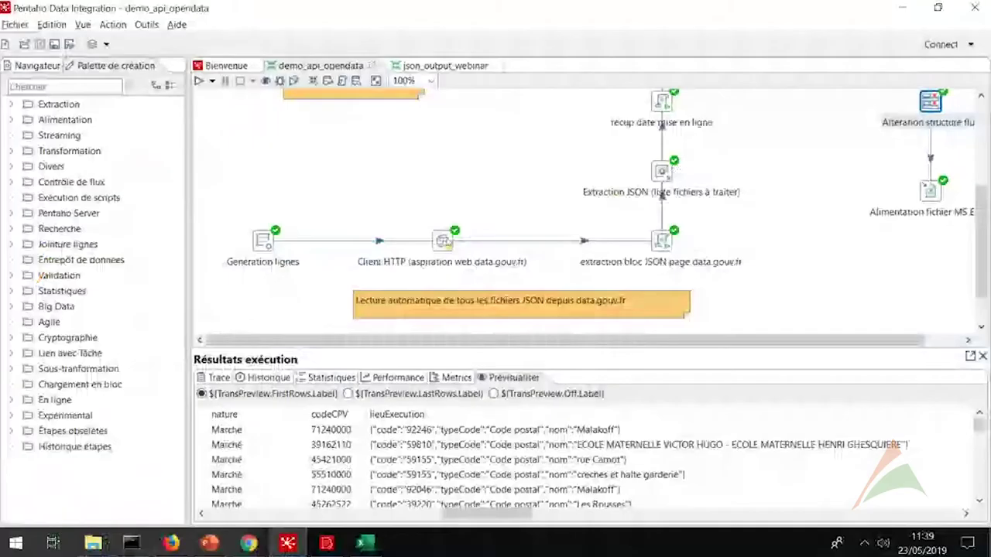
click(443, 241)
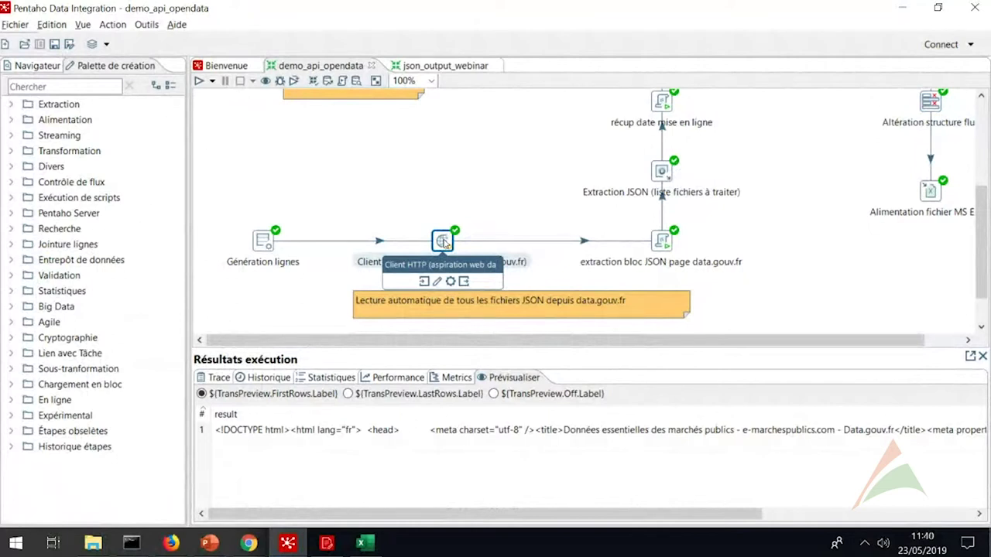
click(426, 66)
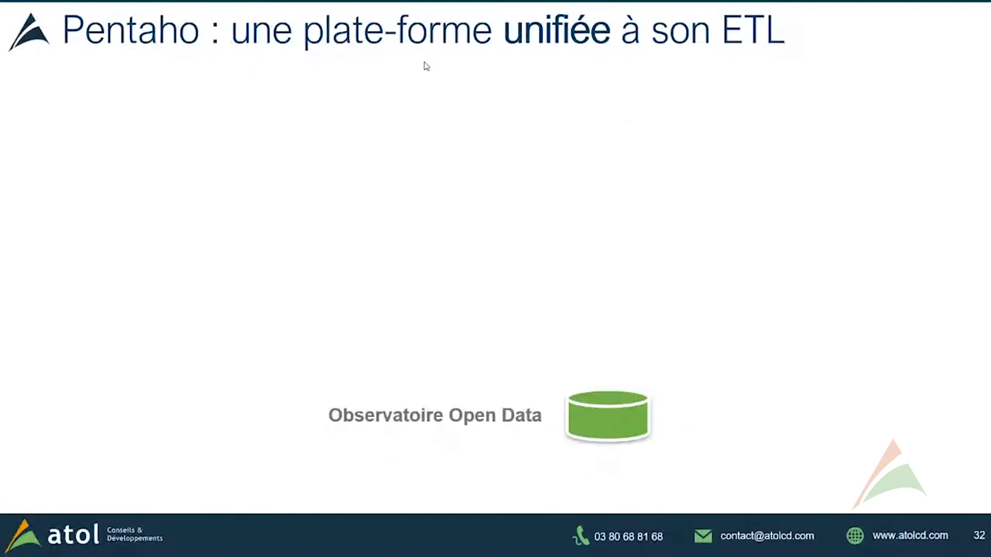
key(Right)
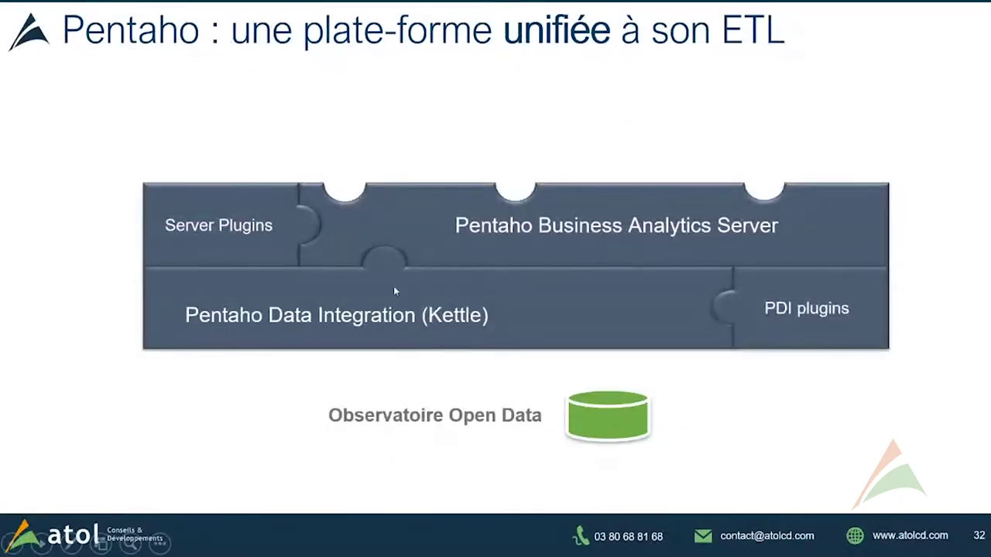
click(474, 312)
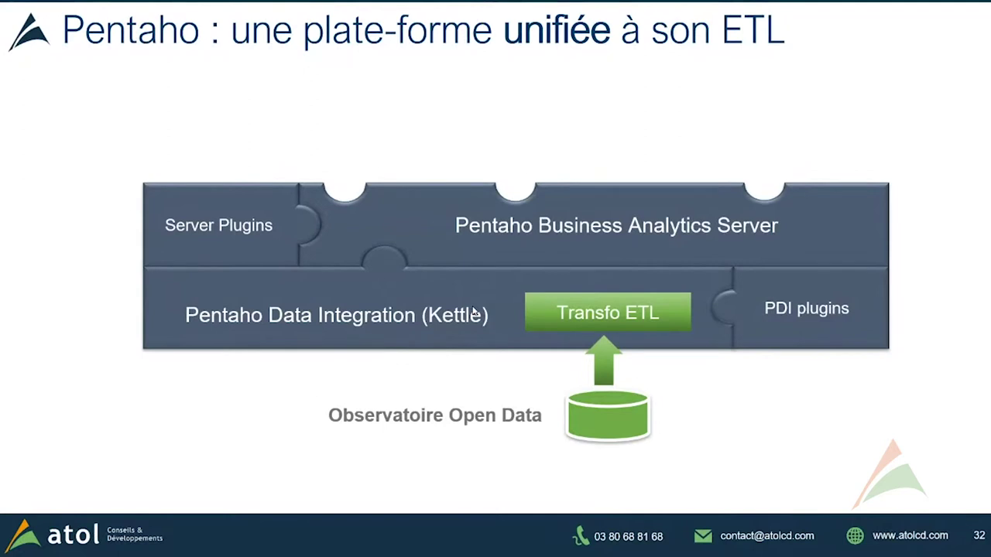
click(474, 312)
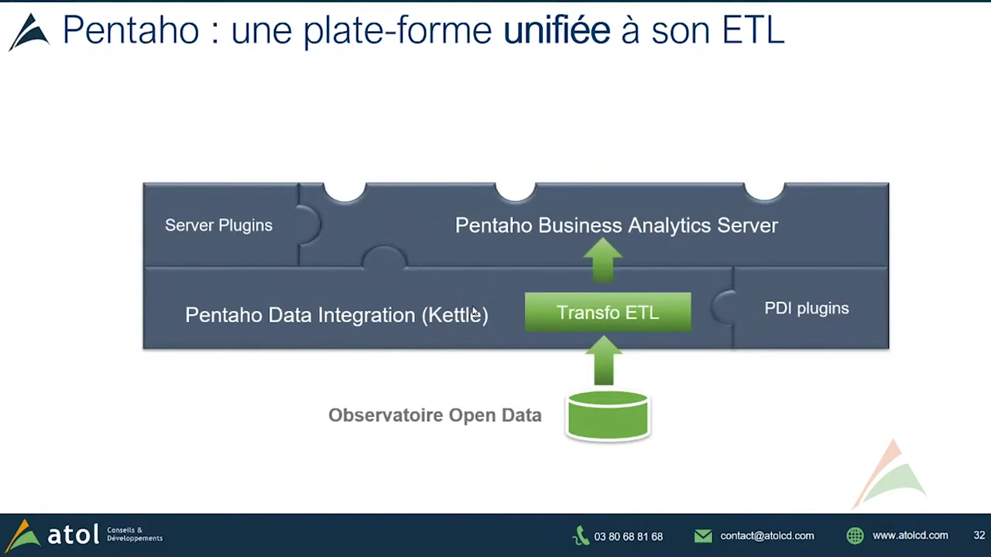
click(474, 312)
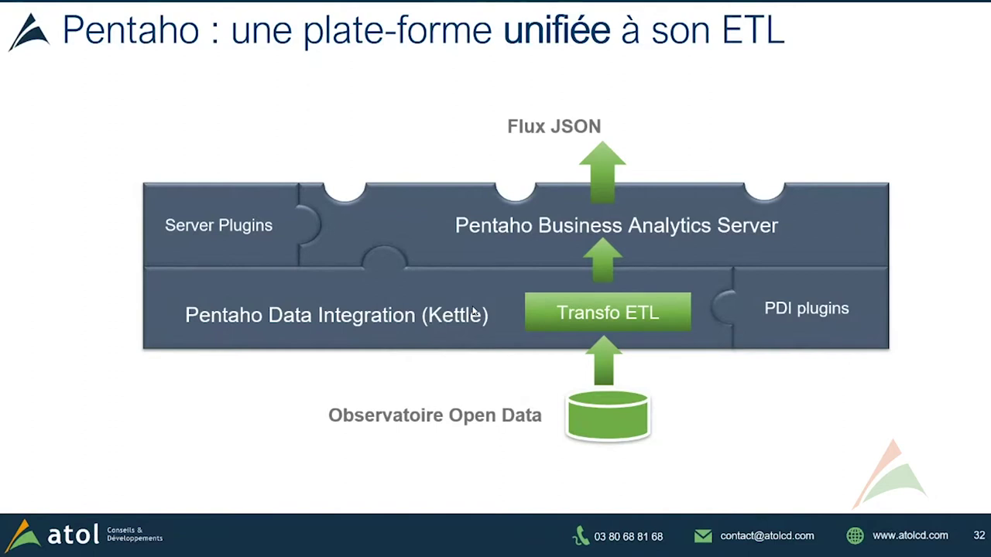
click(474, 312)
key(Left)
key(Left)
- Switch back to Pentaho Data Integration and open the settings of the Extraction depuis table step in json_output_webinar
key(alt+Tab)
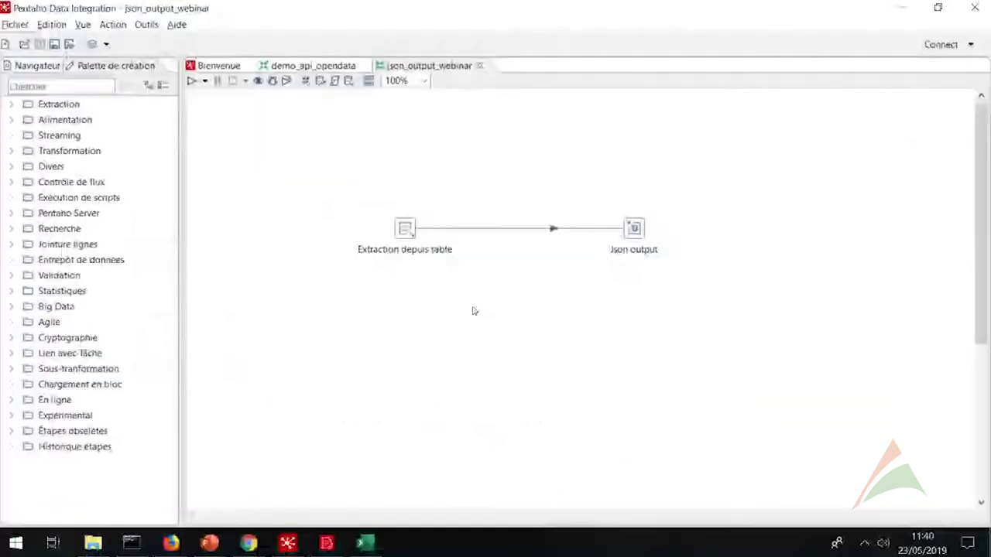
click(412, 234)
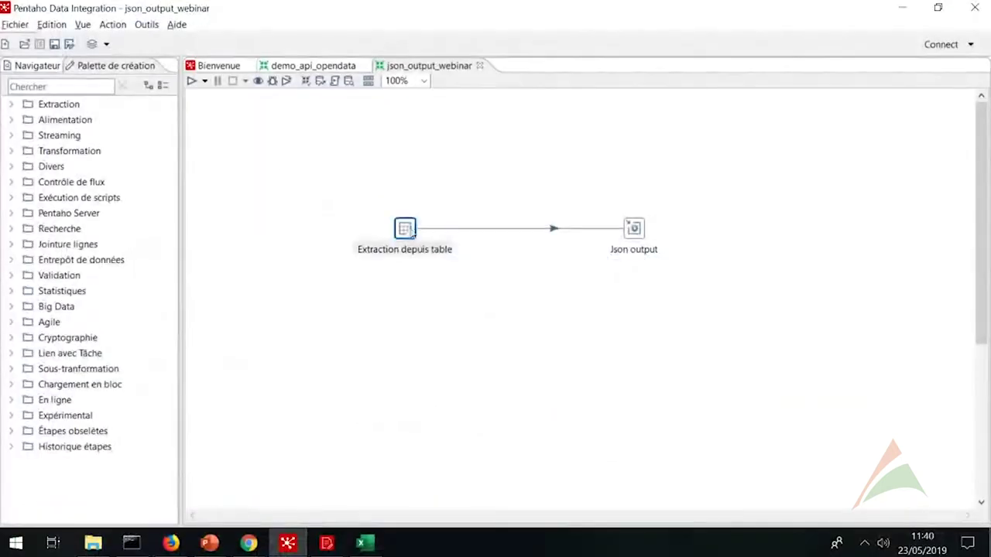
double_click(412, 233)
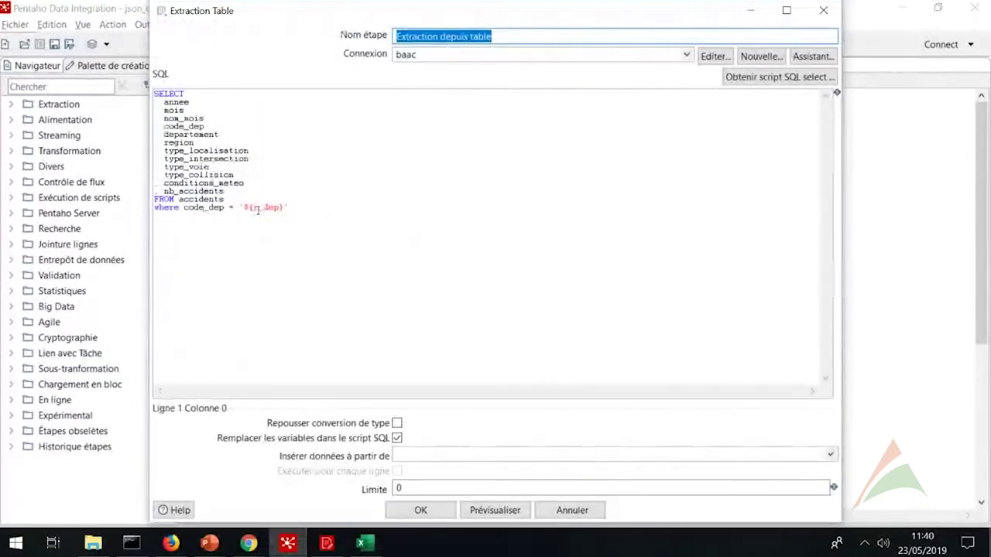
- Preview up to 1000 rows of the accidents query filtered by p_dep, review its where clause, and accept the step settings
mouse_move(154, 190)
mouse_down()
mouse_move(225, 200)
mouse_move(142, 202)
mouse_up()
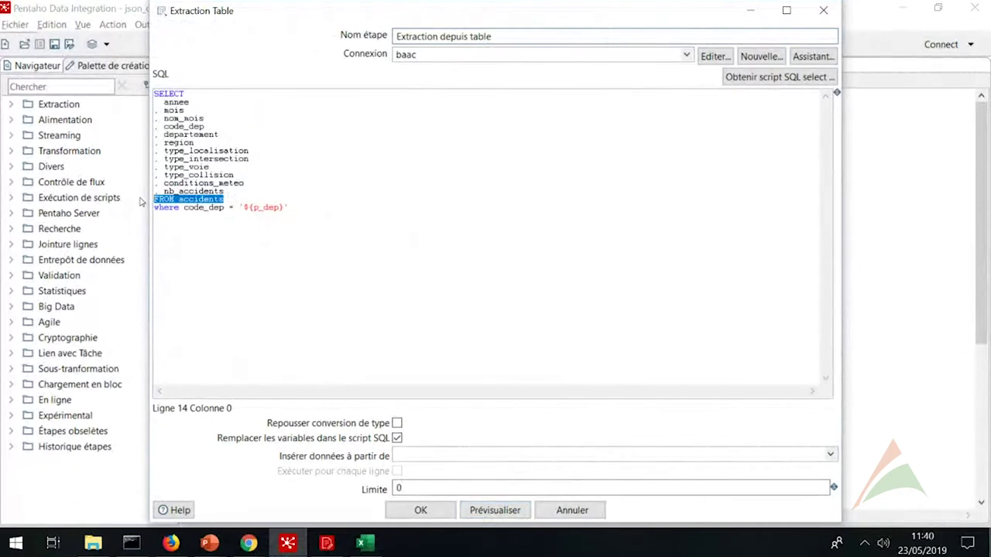
click(321, 237)
click(495, 511)
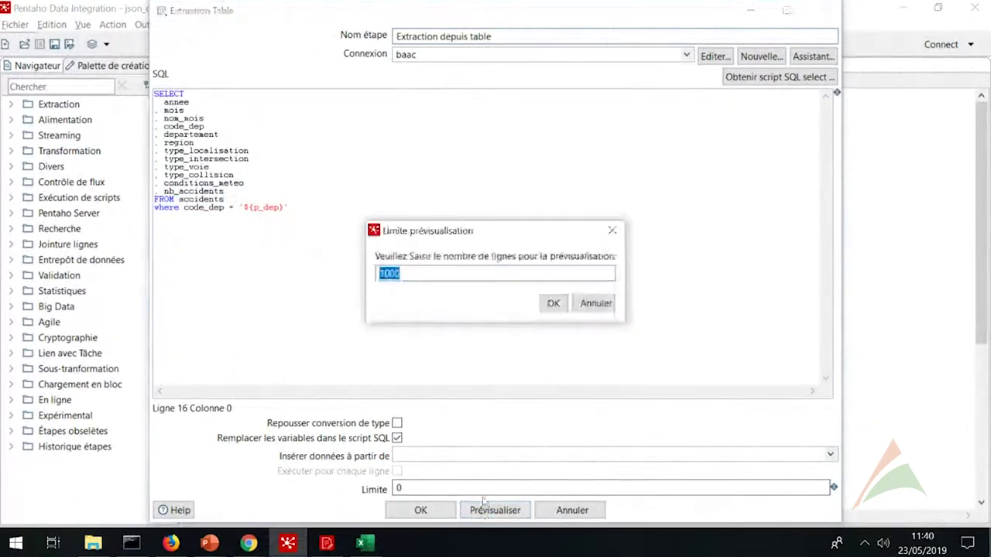
click(552, 304)
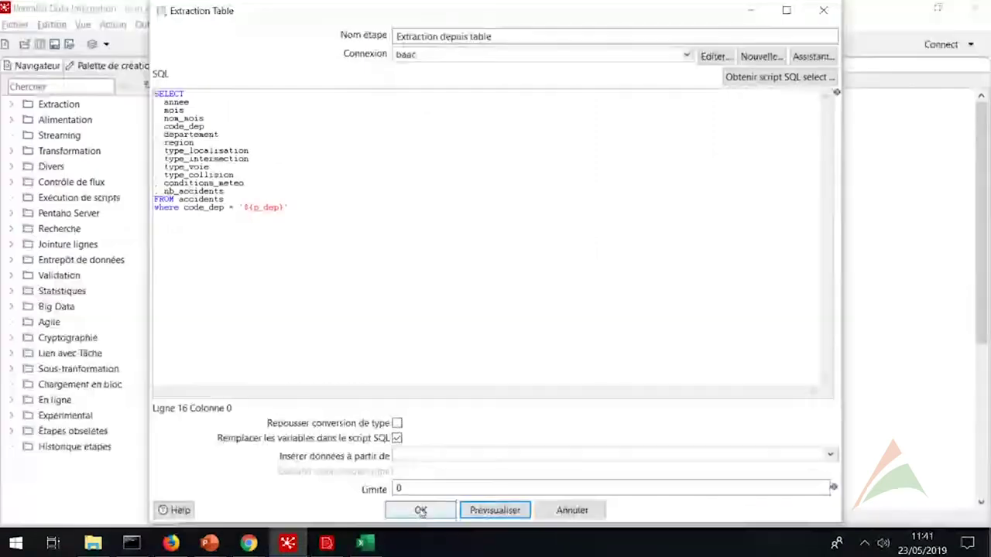
drag(305, 210, 153, 207)
click(377, 210)
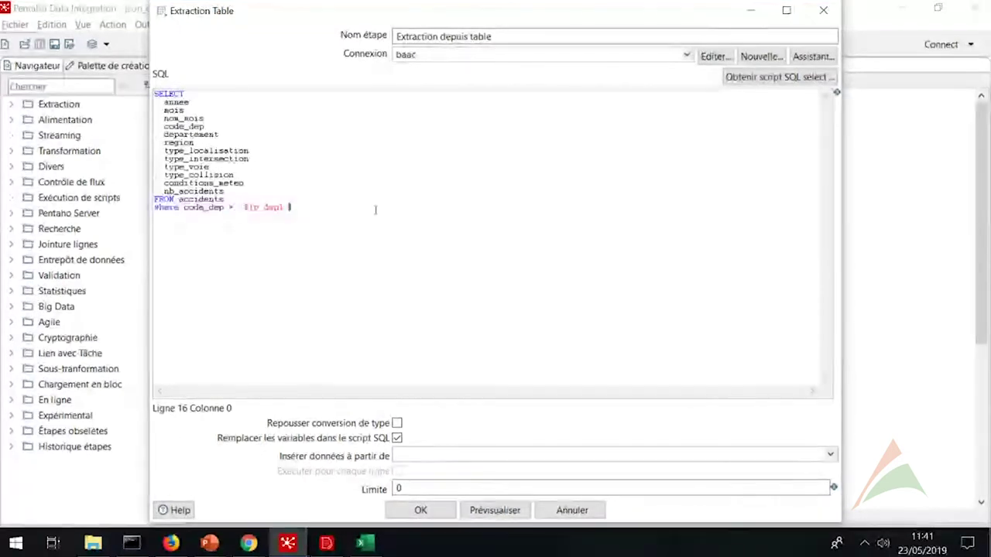
click(420, 510)
- Set the description of the p_dep parameter to 89 in the transformation's properties
click(50, 25)
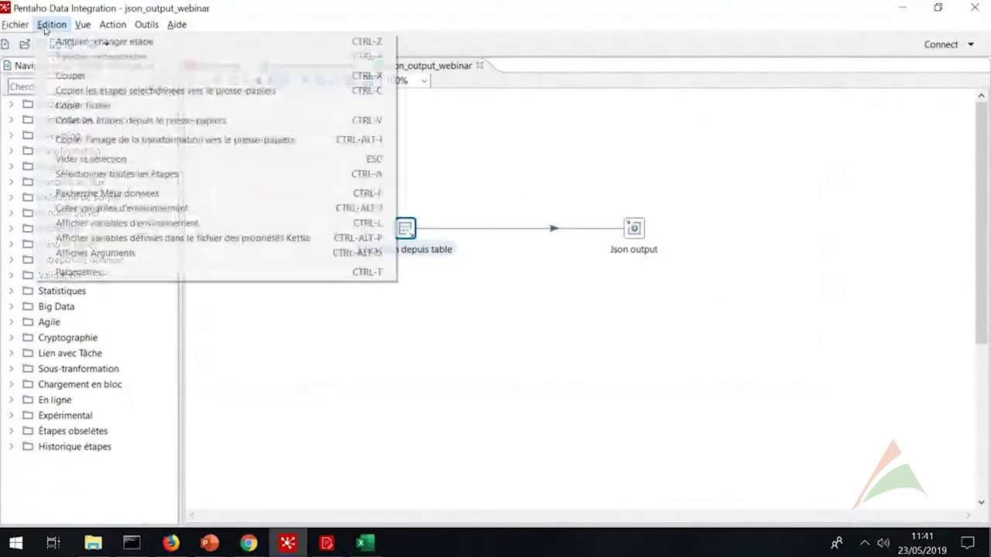
click(147, 272)
click(250, 97)
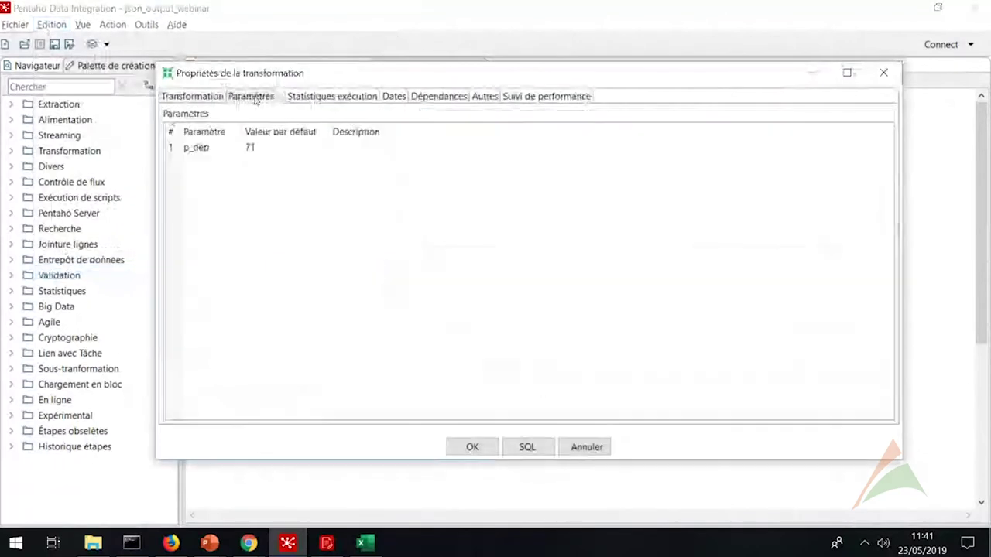
click(250, 147)
click(285, 147)
double_click(287, 146)
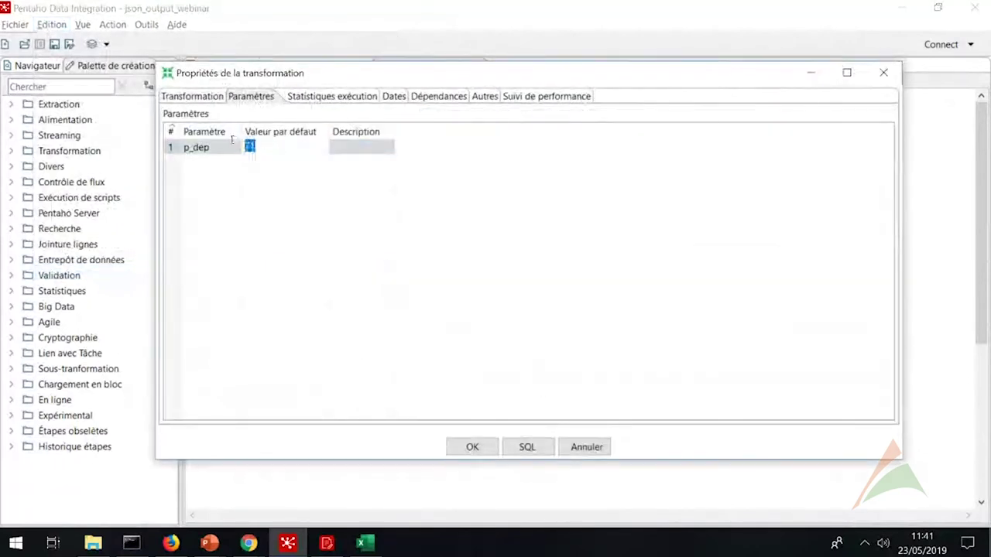
click(357, 146)
text(89)
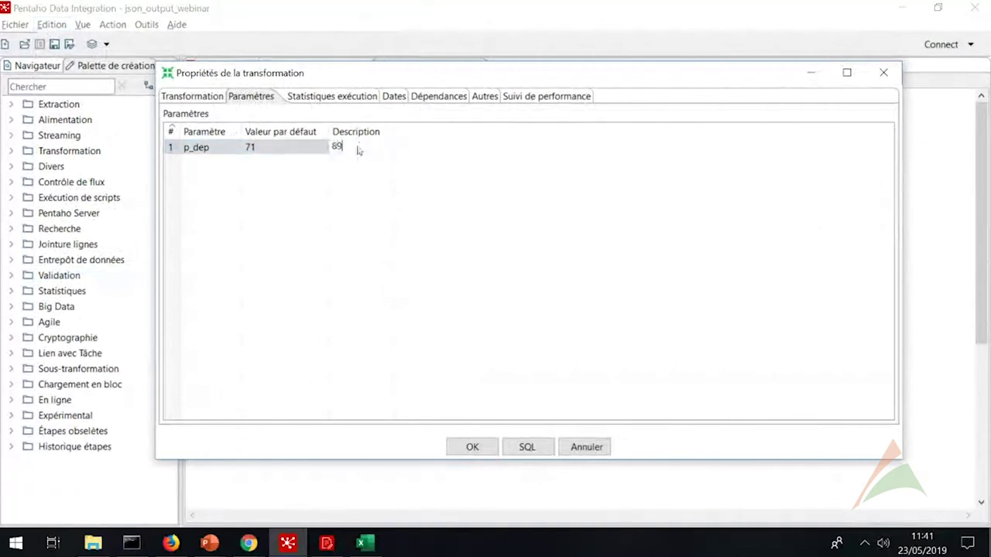
click(472, 448)
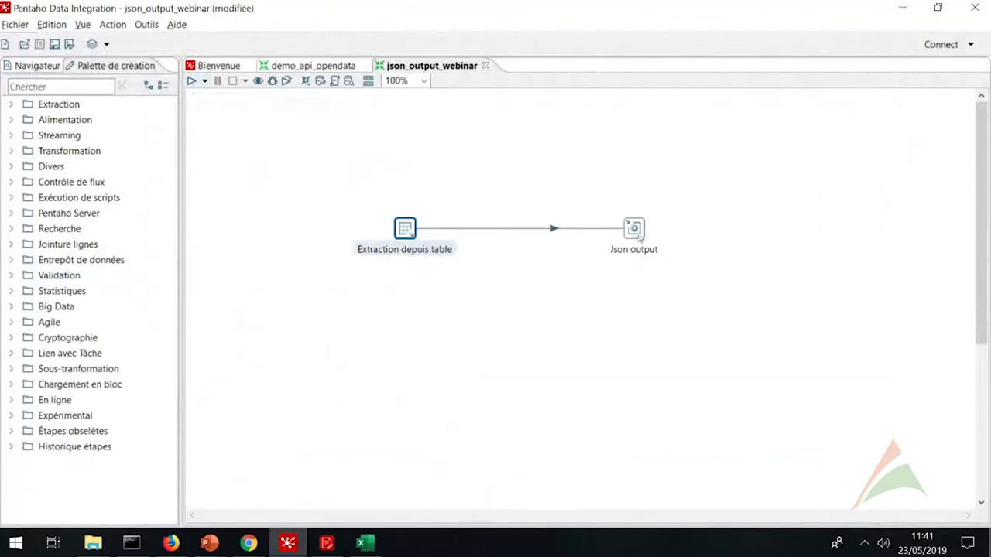
- Review the output file name and the field list of the Json output step, and accept its settings
mouse_move(638, 237)
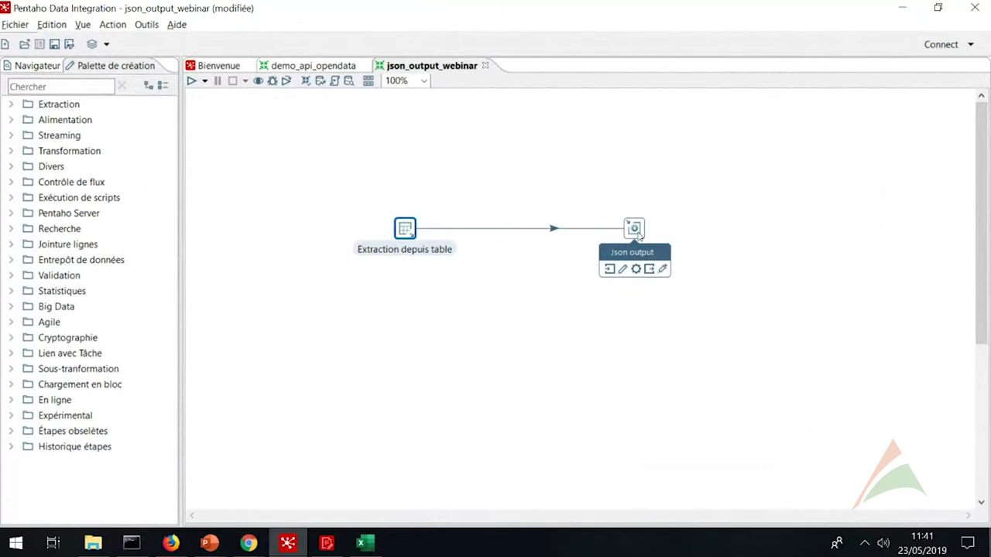
double_click(635, 229)
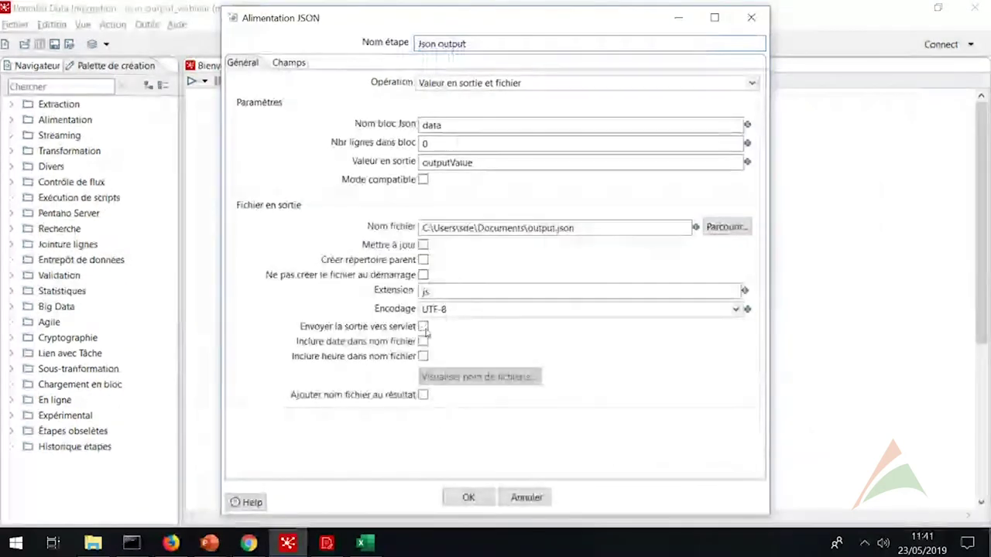
drag(600, 225, 405, 215)
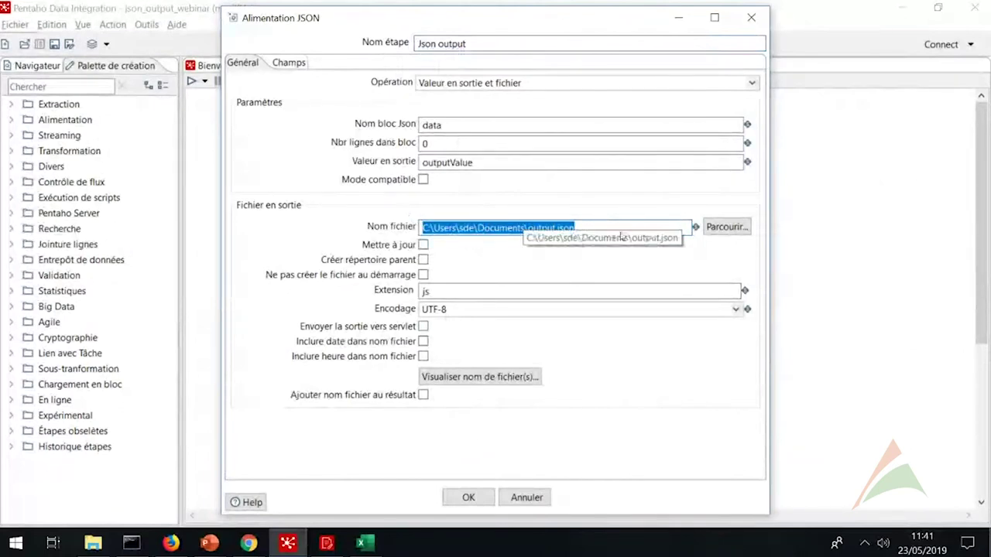
click(290, 61)
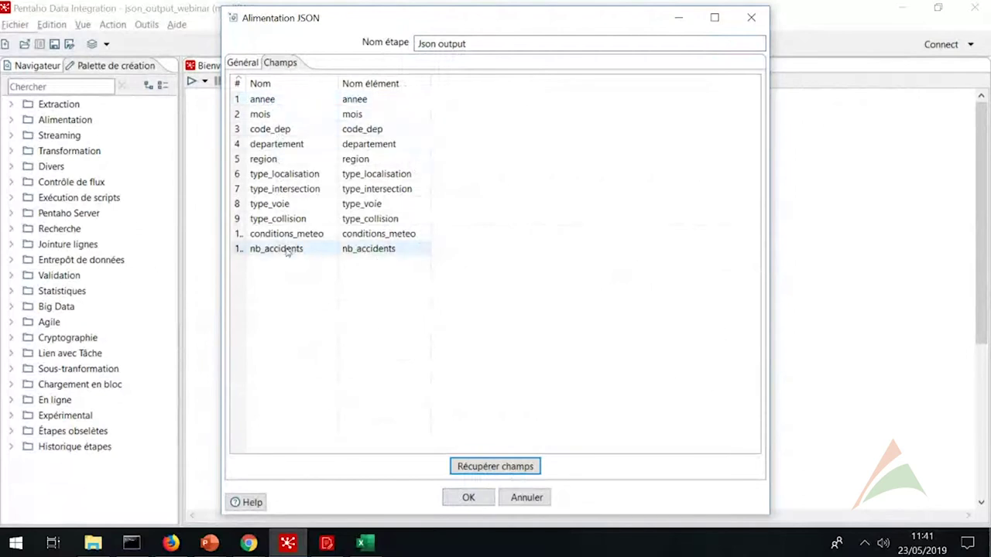
click(468, 498)
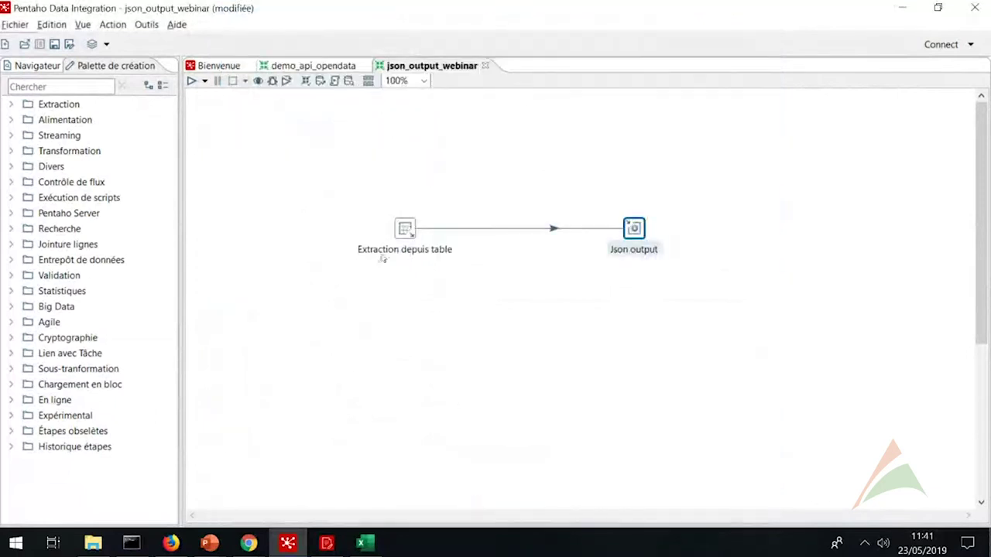
- Run the json_output_webinar transformation with the Pentaho local configuration and p_dep set to 25
click(192, 81)
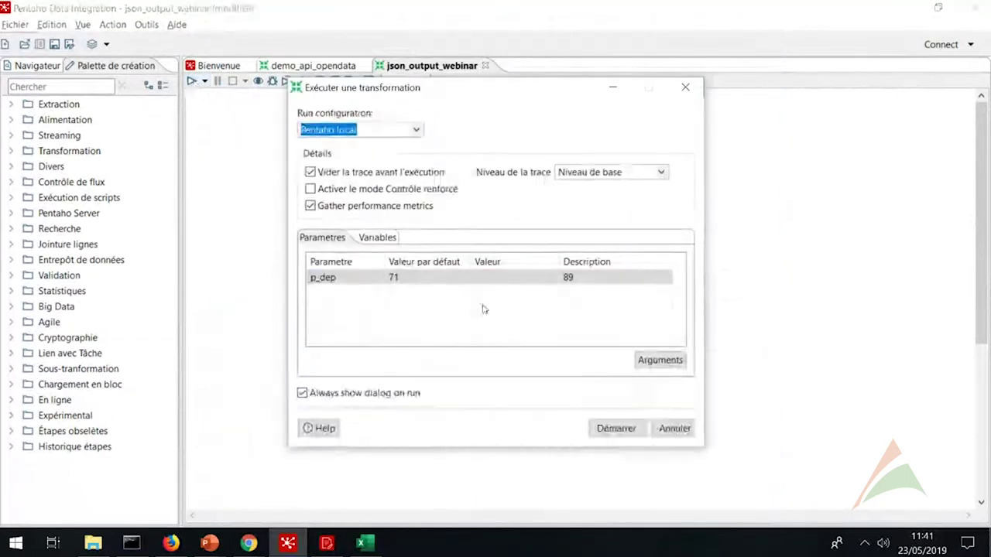
click(504, 276)
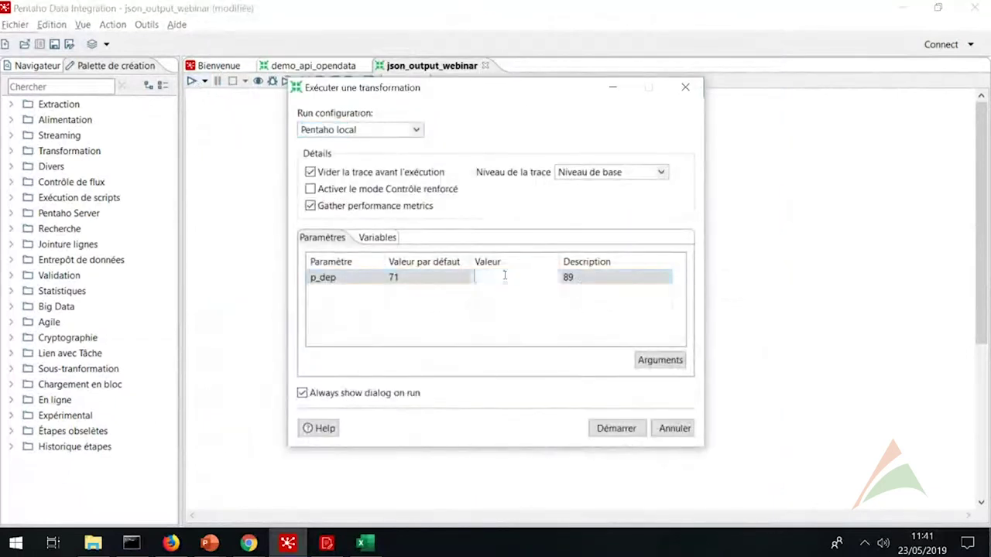
text(25)
click(616, 428)
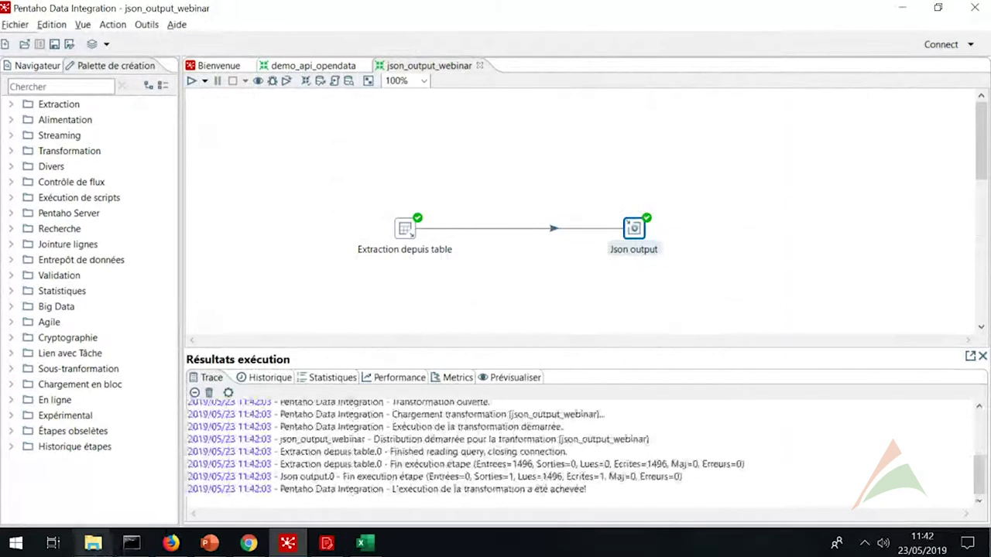
- Switch to File Explorer and open output.json.js from the Documents folder in Notepad++
click(92, 542)
double_click(343, 325)
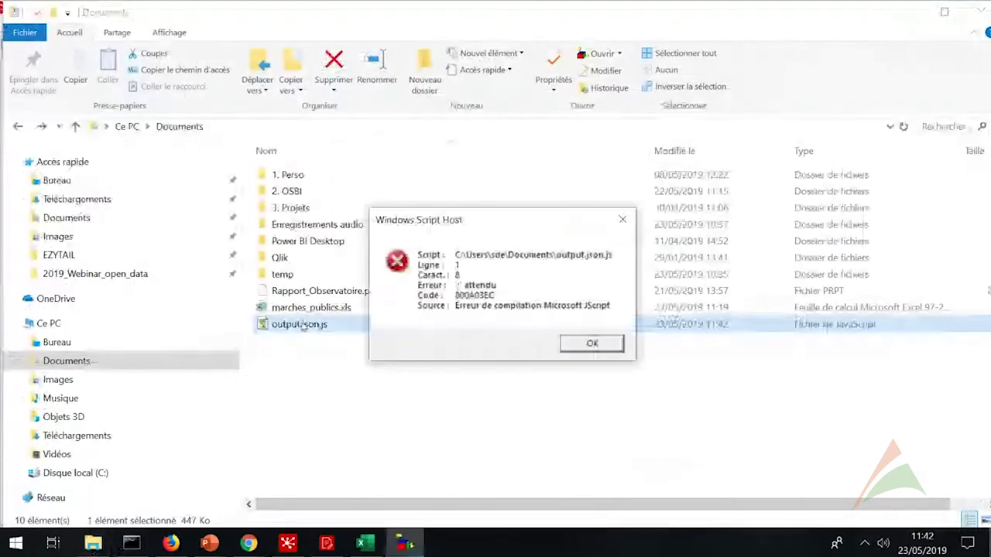
click(593, 343)
right_click(312, 325)
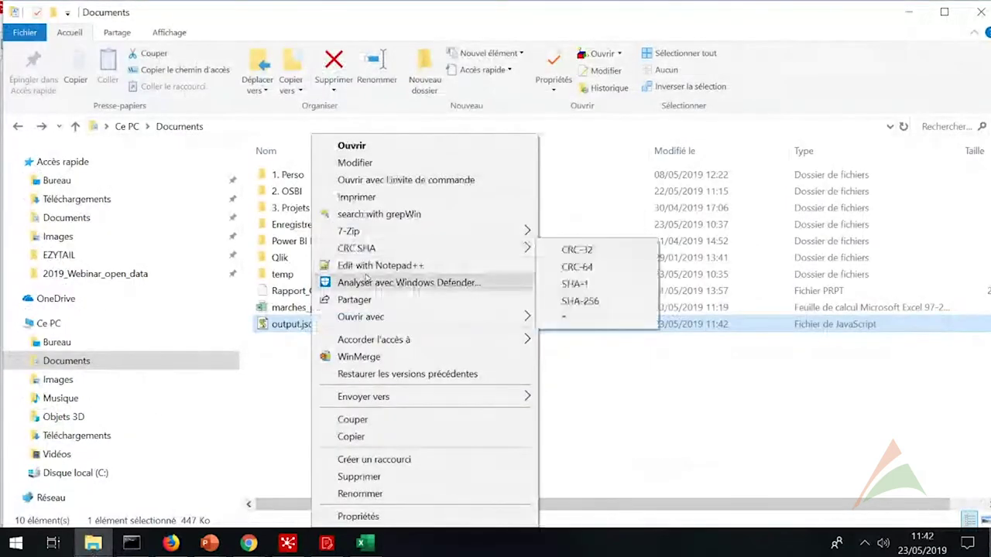
click(366, 266)
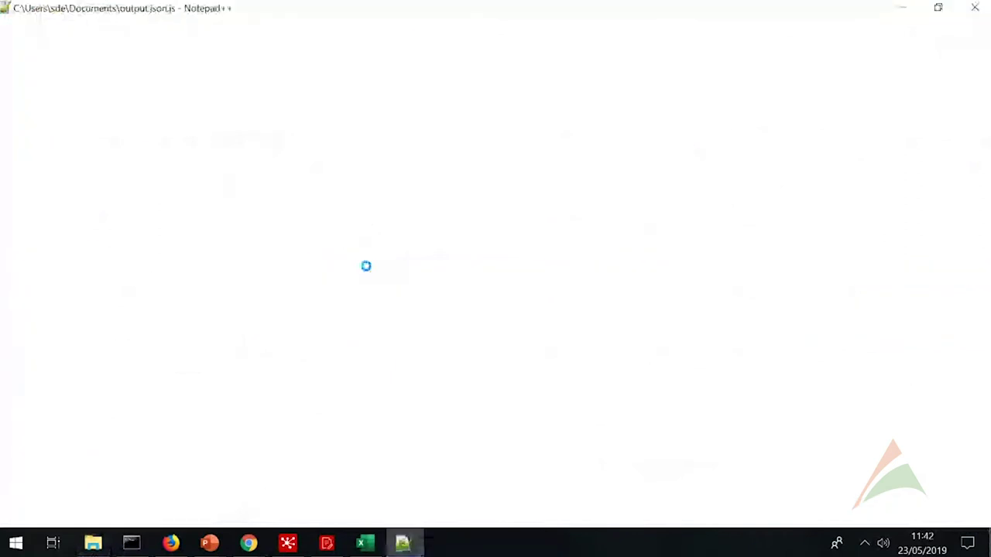
- Search the generated JSON file for DOUBS and close the search dialog
key(ctrl+f)
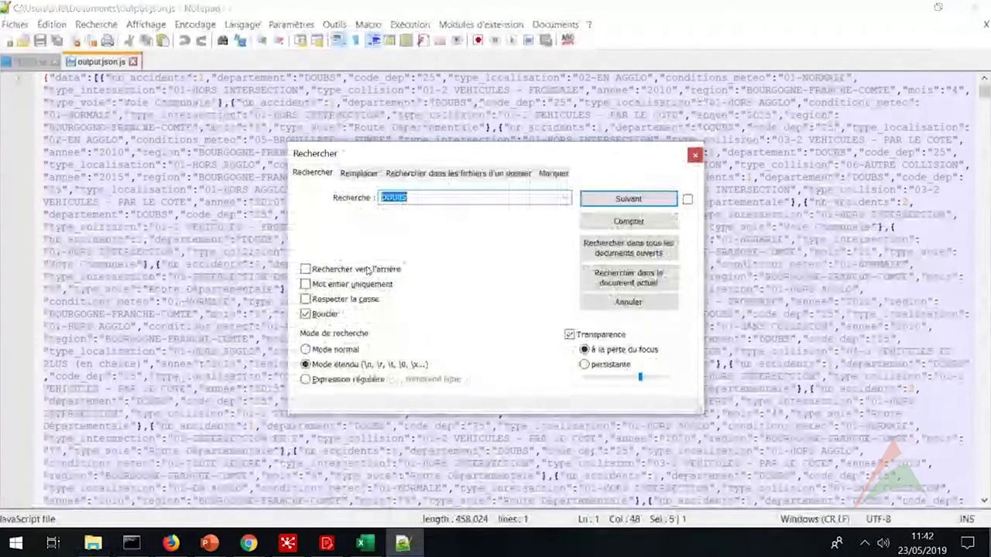
key(Return)
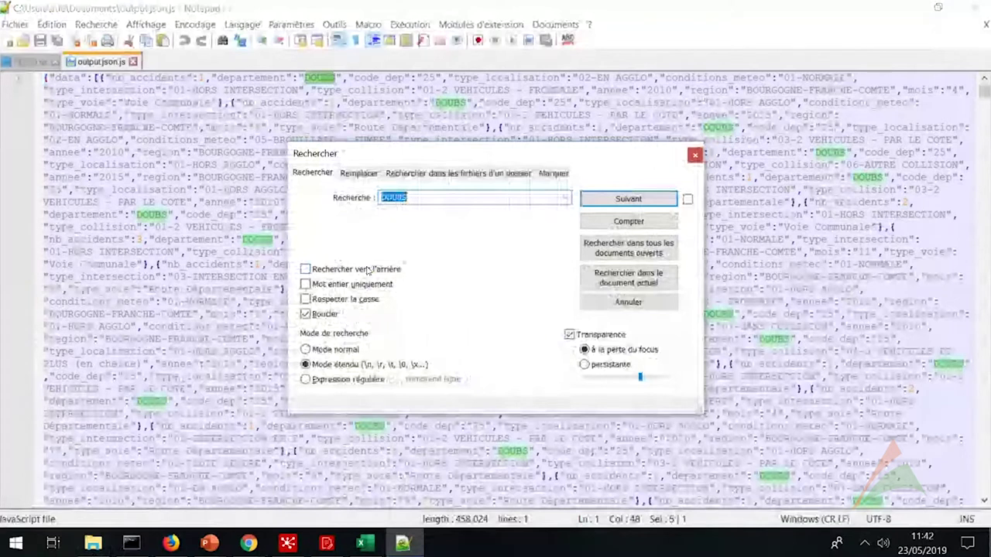
click(694, 155)
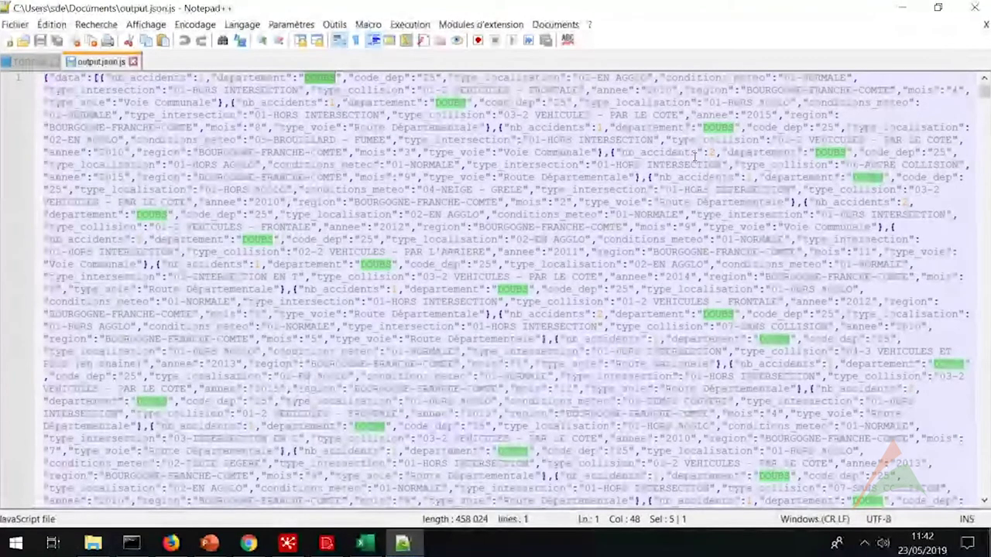
- Switch back to Pentaho Data Integration, enable Envoyer la sortie vers servlet in the Json output step, and save the transformation
click(290, 546)
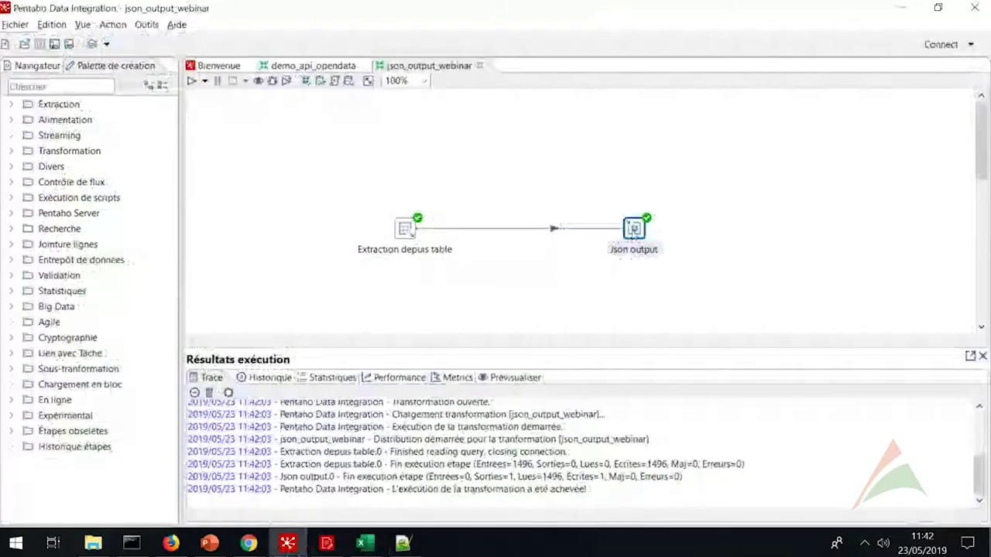
double_click(634, 231)
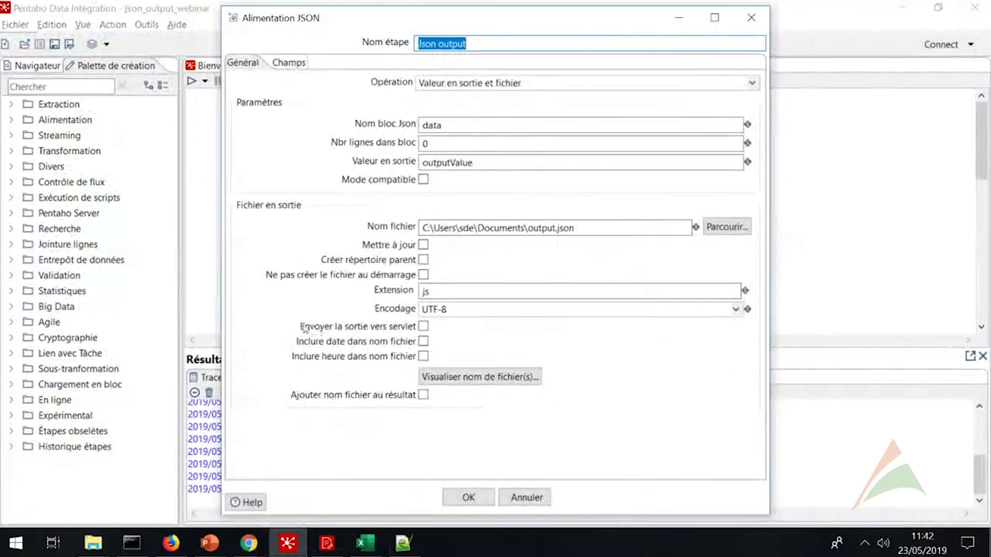
click(422, 327)
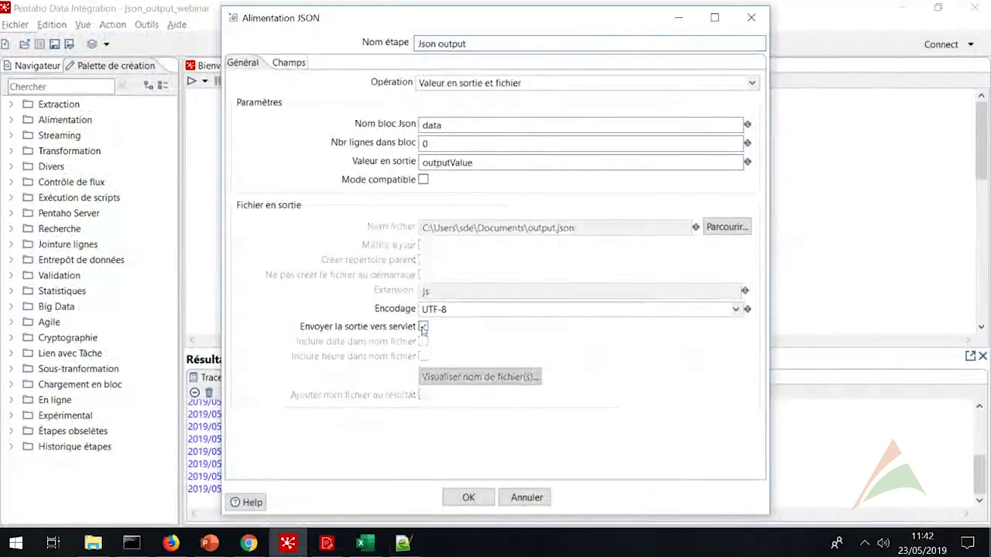
click(469, 498)
key(ctrl+s)
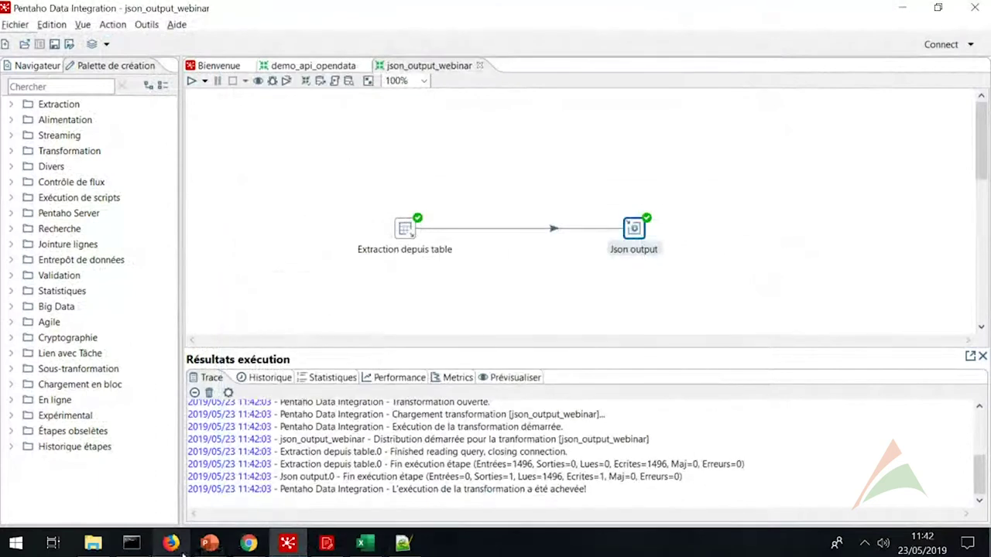
- Switch to Firefox and examine the JSON returned by the executeTrans address for json_output_webinar.json
mouse_move(248, 546)
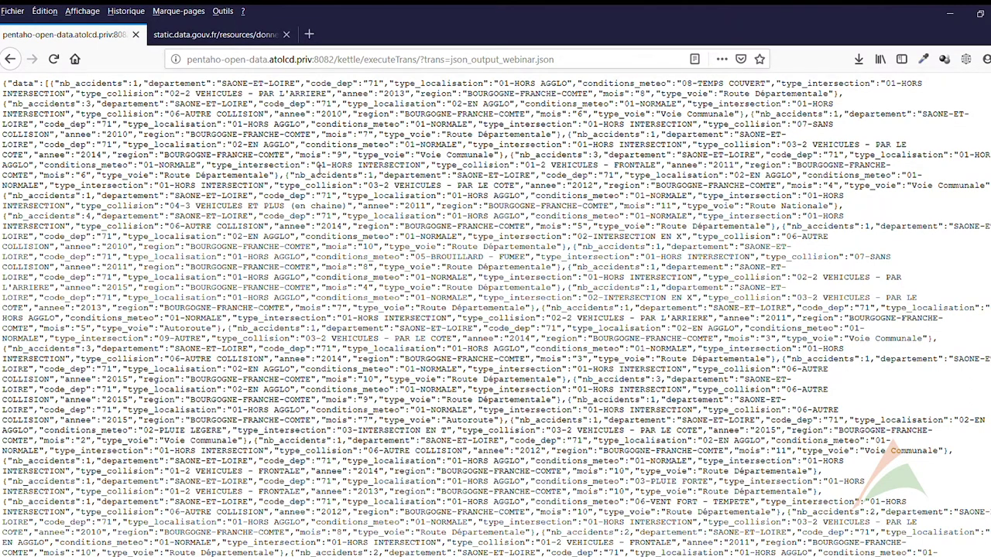
click(564, 62)
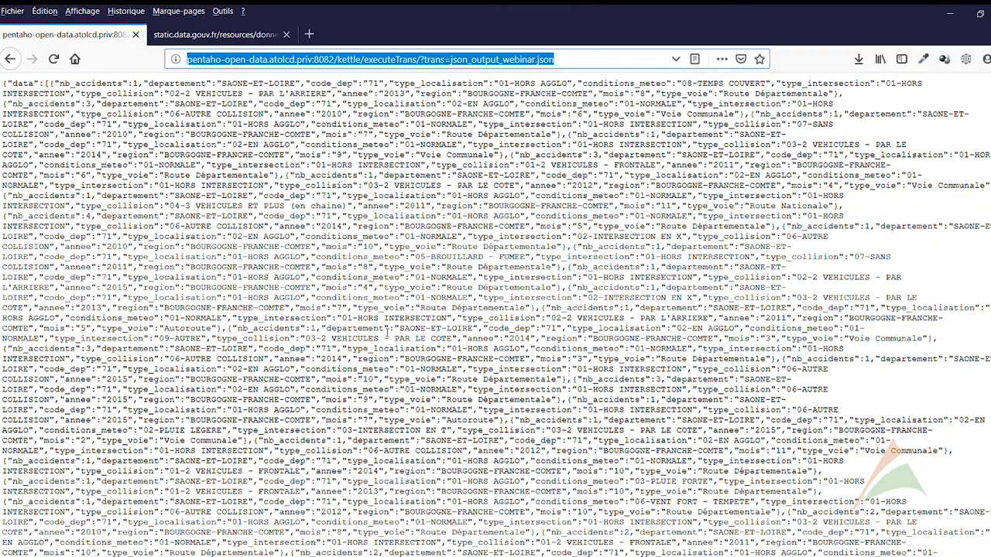
scroll(387, 333, down, 8)
scroll(388, 333, up, 10)
- Add the parameter &p_dep=75 to the executeTrans address and load it
click(563, 62)
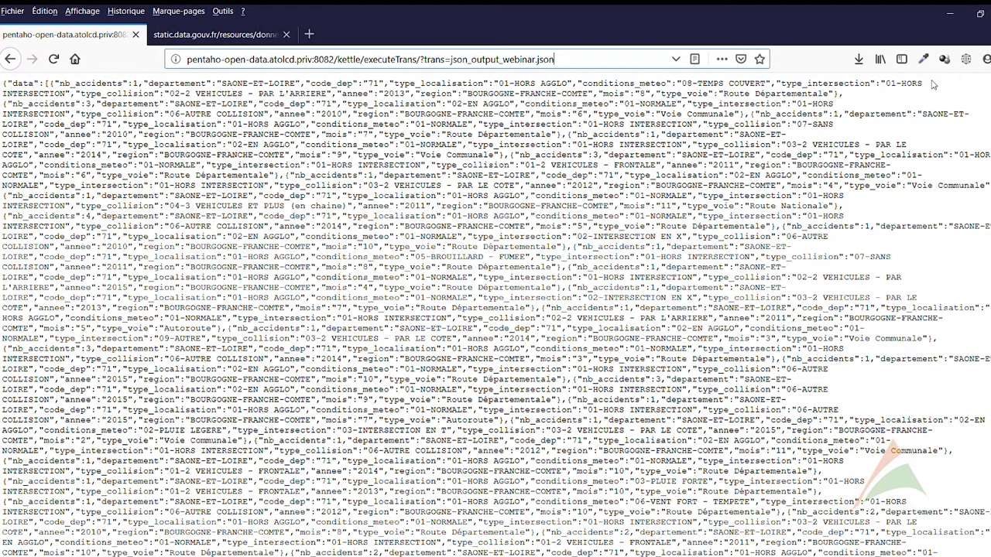
text(p_dep=75)
key(Return)
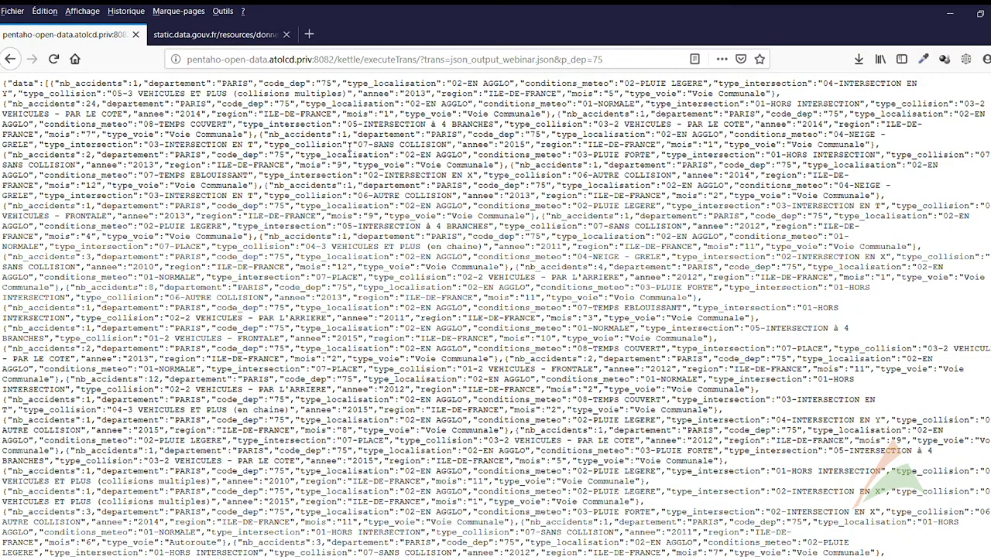
- Search the returned JSON page for ILE-DE-FRANCE
key(ctrl+f)
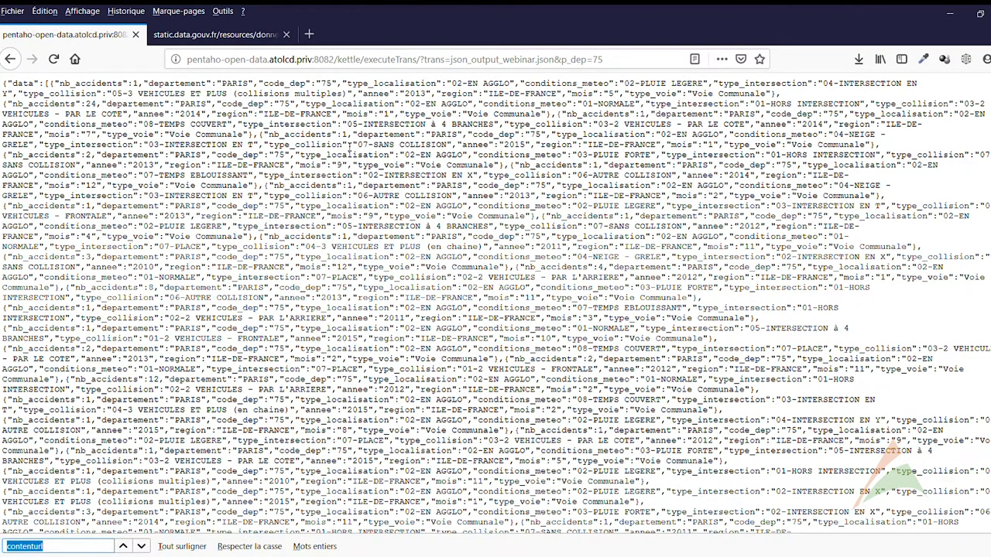
text(ILE-)
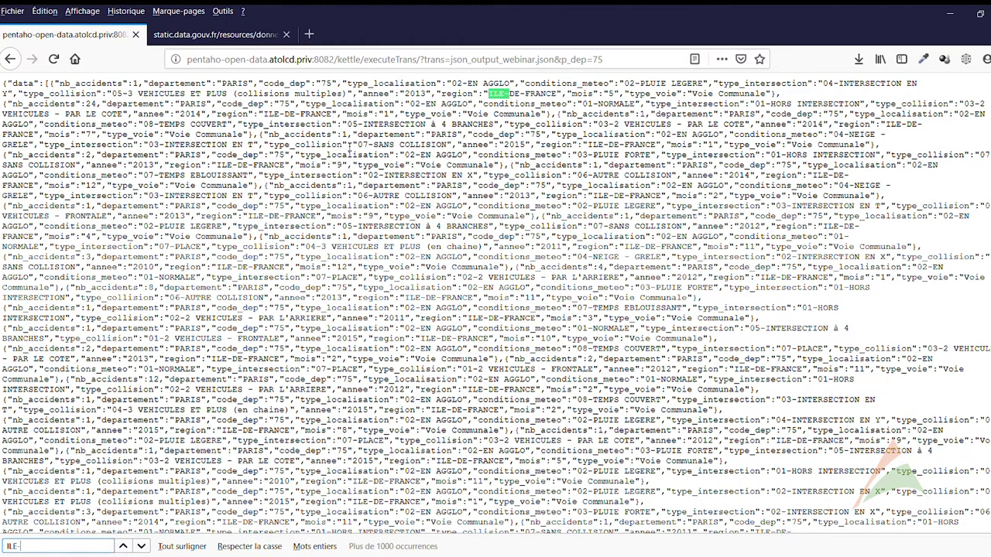
text(DE_FRANCE)
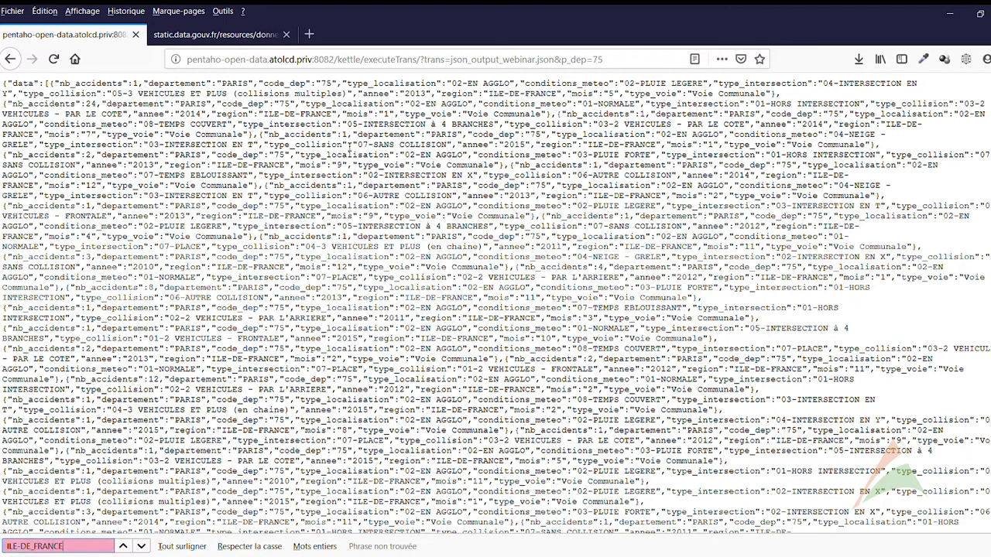
key(BackSpace)
key(BackSpace)
key(BackSpace)
key(BackSpace)
key(BackSpace)
key(BackSpace)
text(-FRANCE)
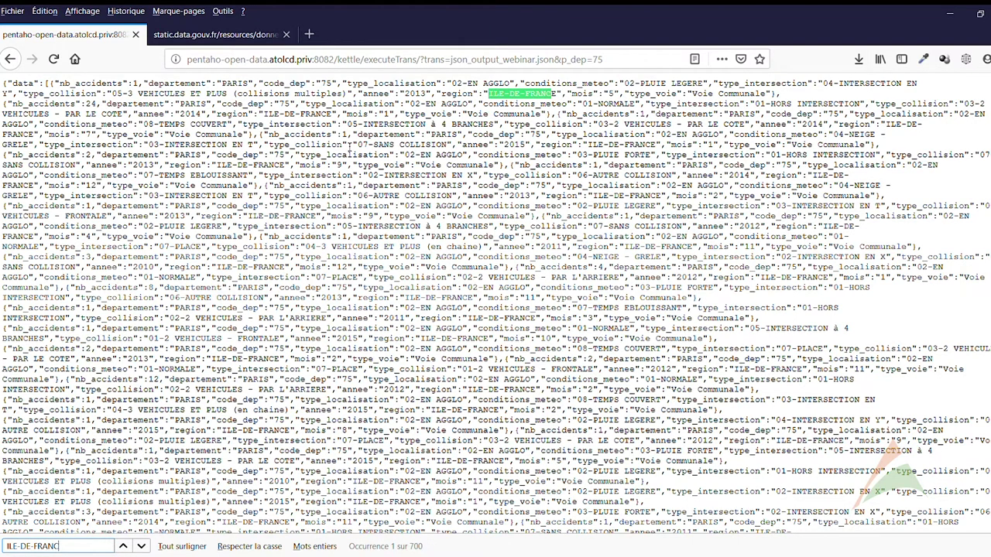
- Go through successive occurrences of ILE-DE-FRANCE in the JSON page, and reload the page
key(Return)
key(Return)
key(Return)
key(Return)
key(Return)
key(Return)
key(Return)
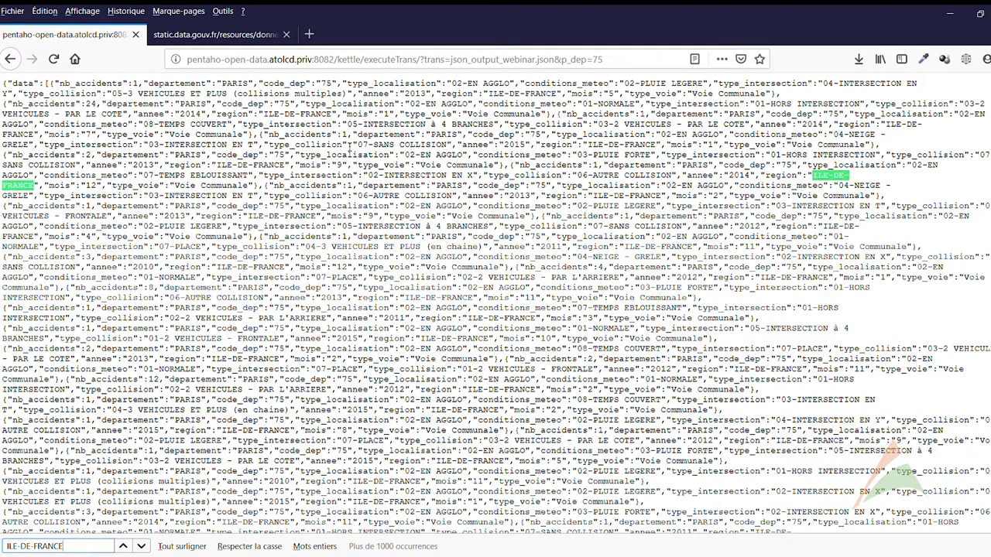
key(Return)
key(Return)
key(Return)
key(Return)
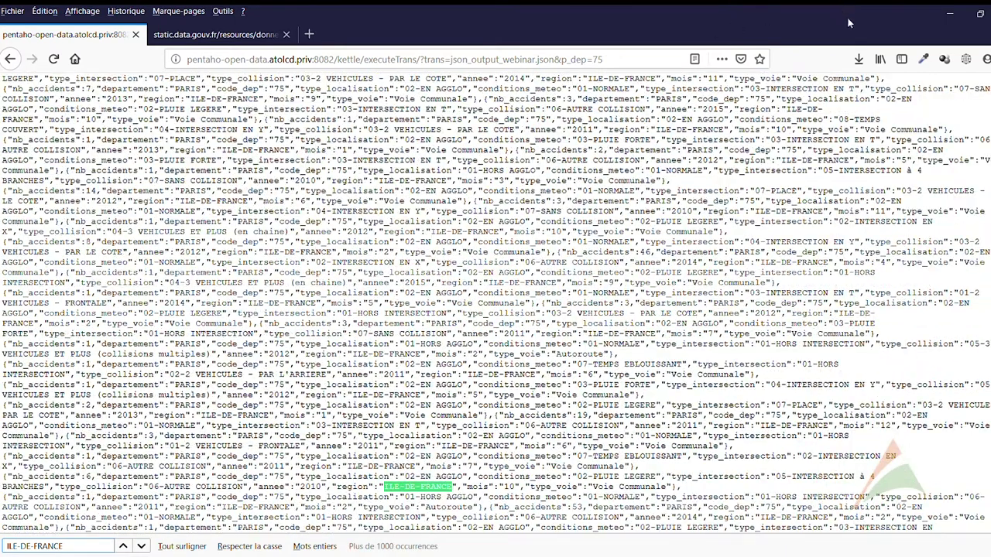
key(F5)
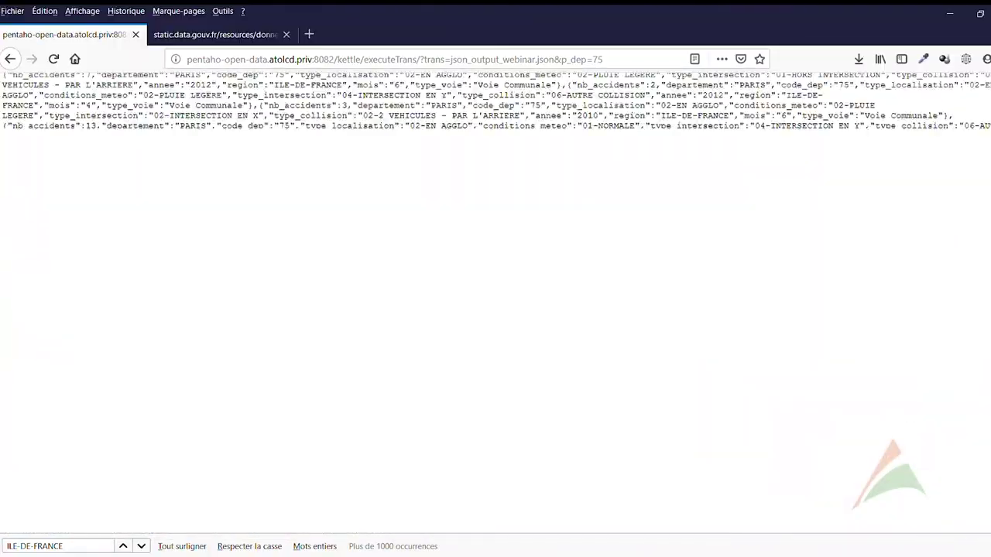